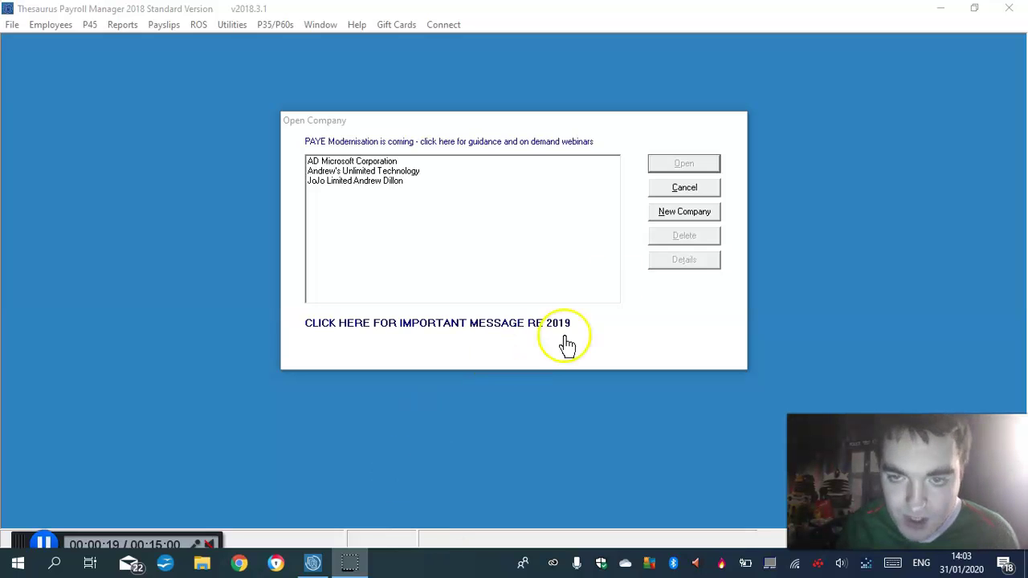
Choose New Company in the Open Company dialog to start the Add New Company Wizard
left_click(678, 211)
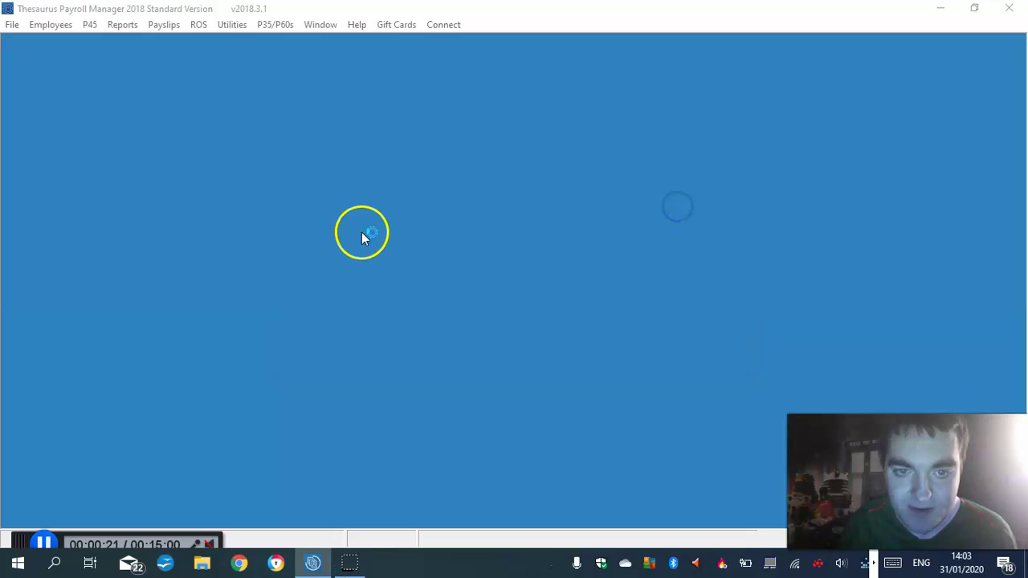
Get past the wizard's intro page and enter the new company's name
left_click(578, 404)
left_click(441, 224)
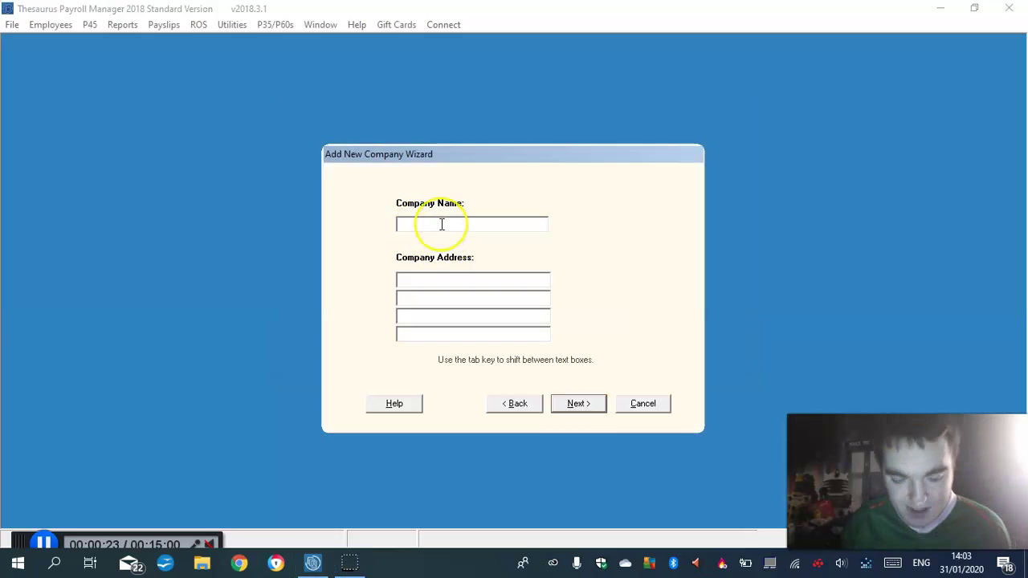
key("Caps_Lock")
type("A")
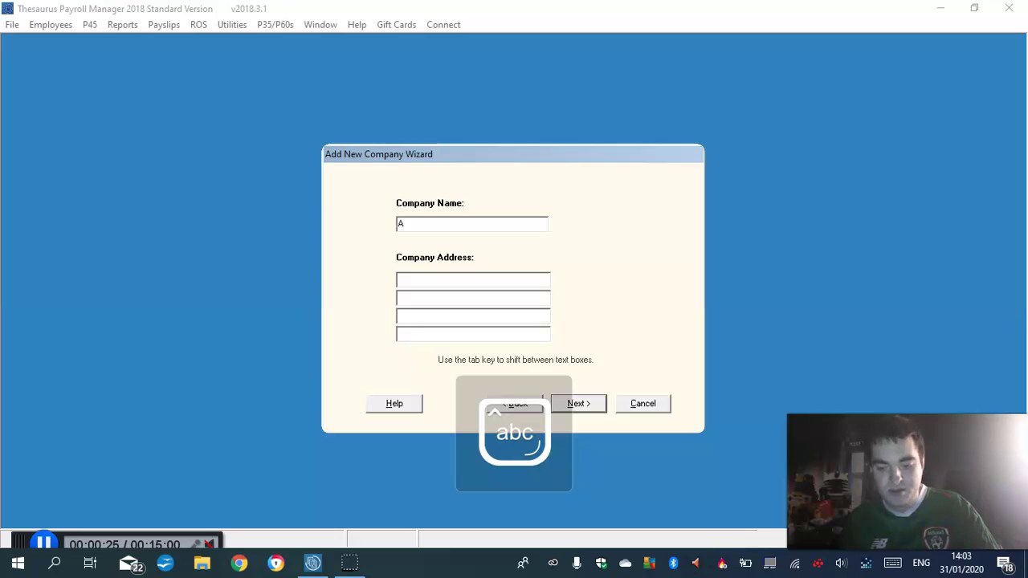
type(".D")
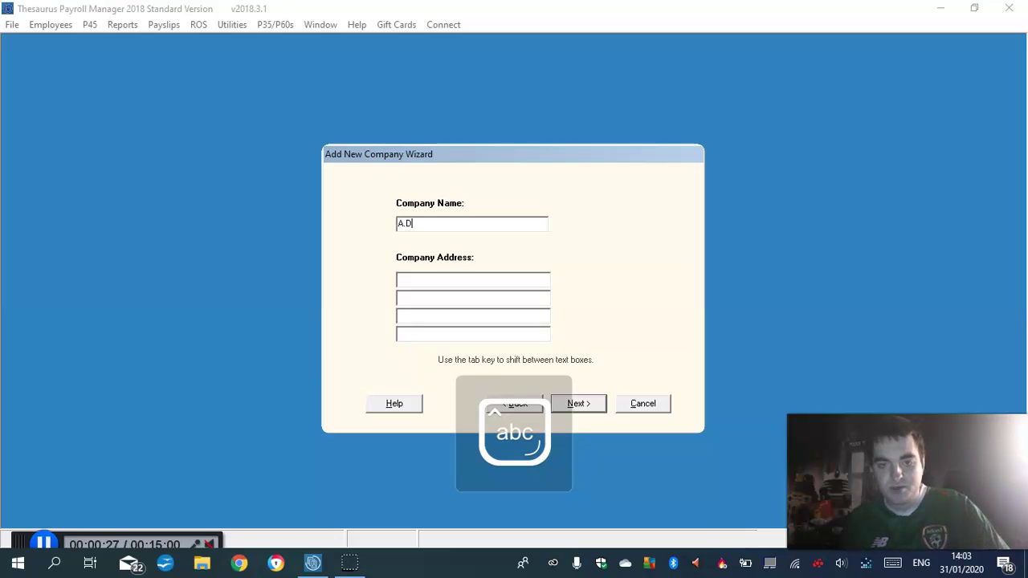
type("il")
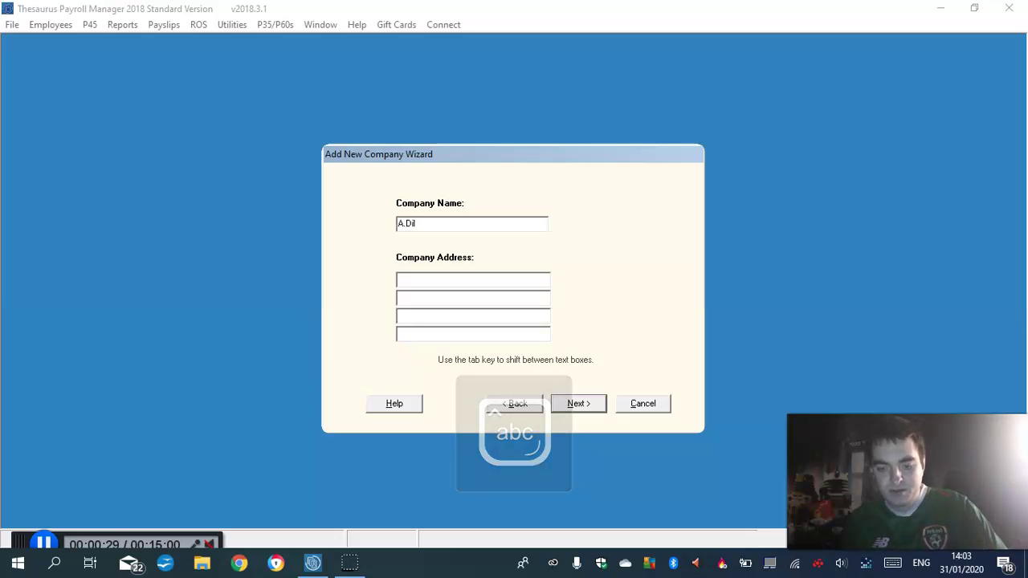
type("lon")
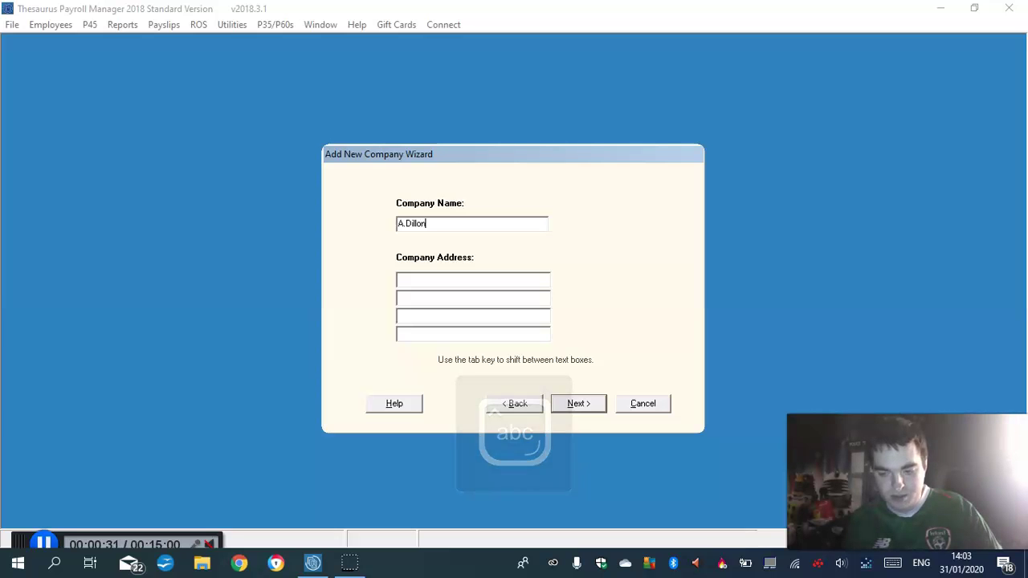
type("'s")
key("Caps_Lock")
type("Elec")
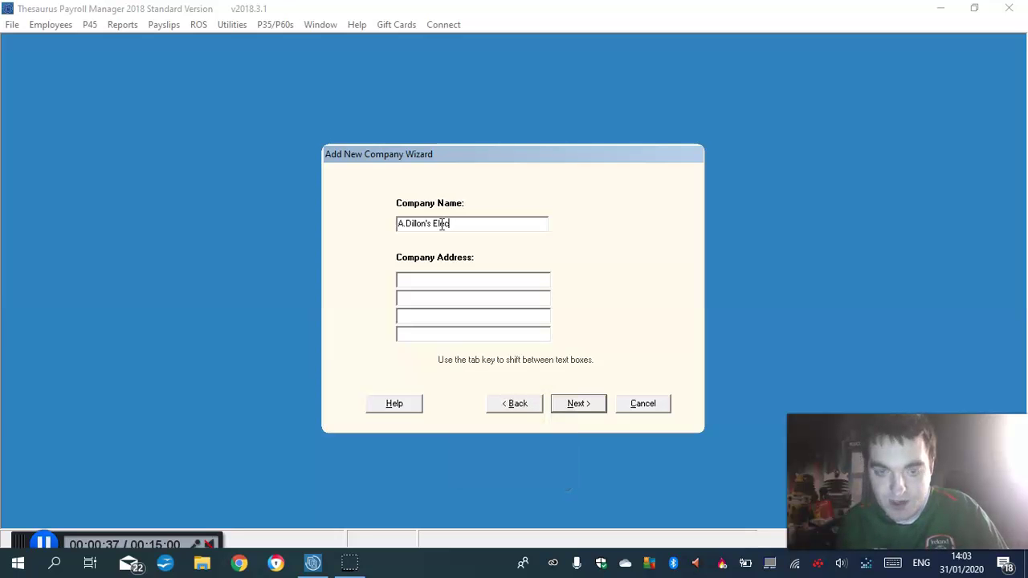
type("trical")
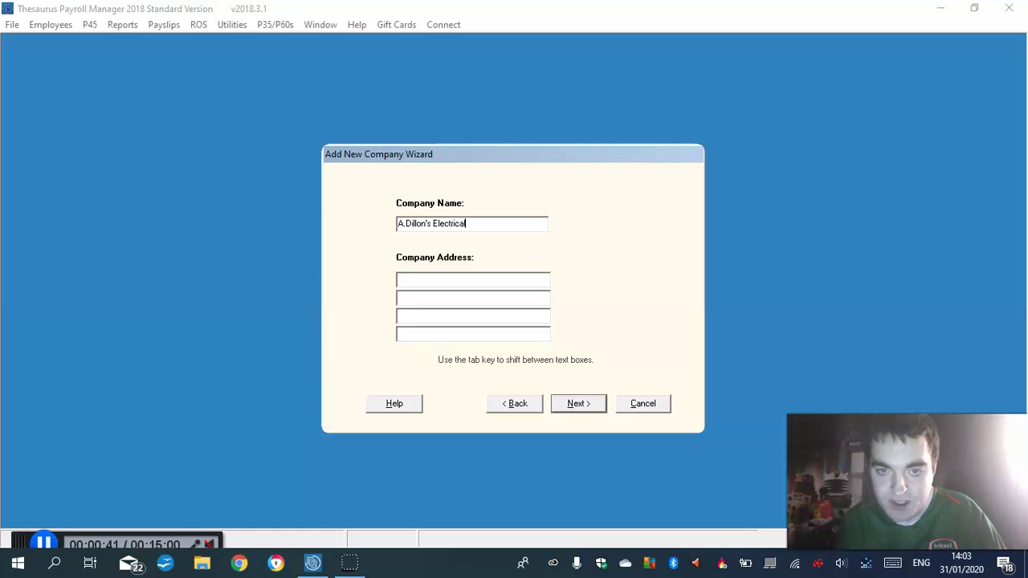
key("Caps_Lock")
type("LTD")
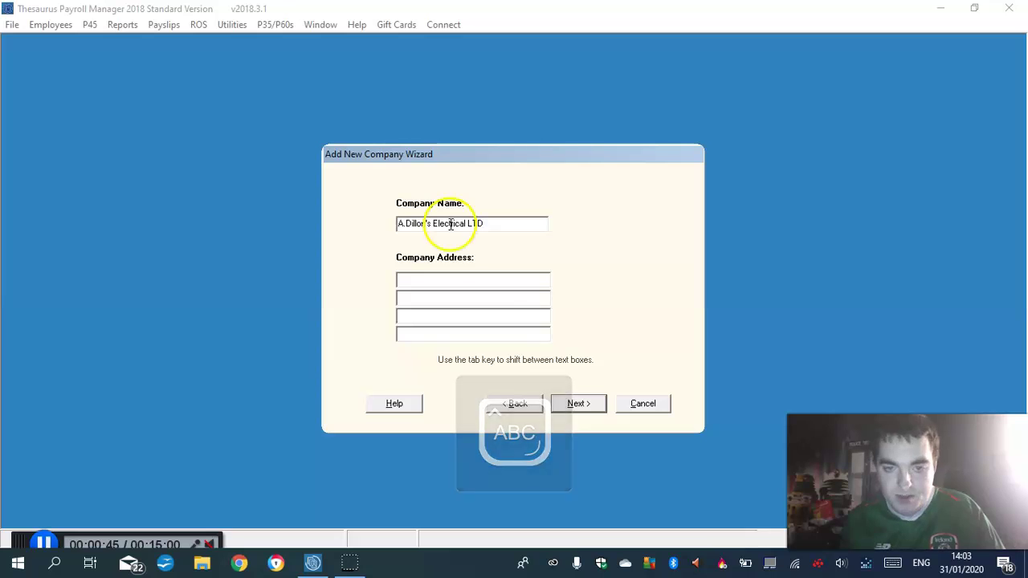
Fill in the company's three-line address and continue to the employer number step
left_click(423, 281)
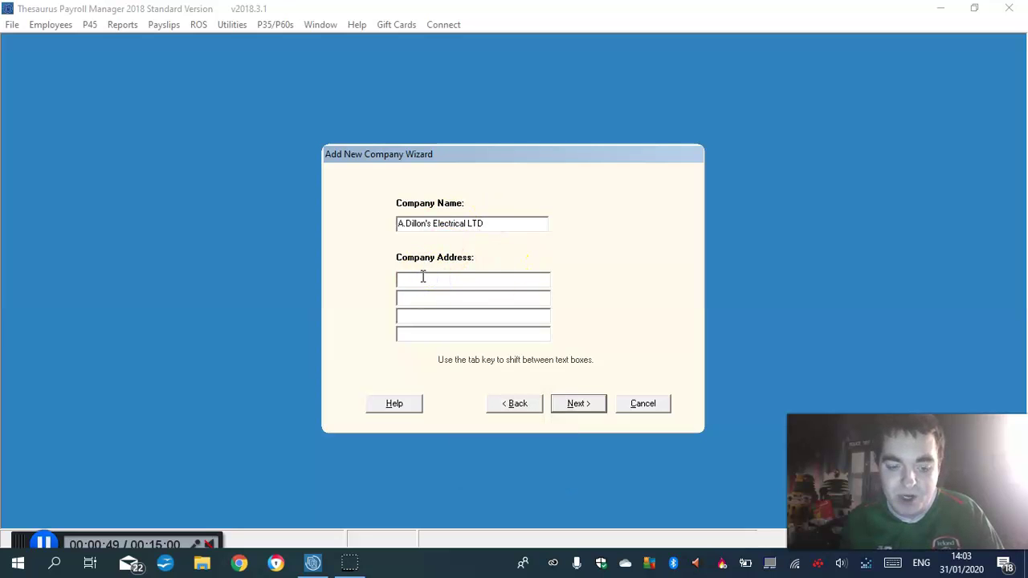
left_click(420, 280)
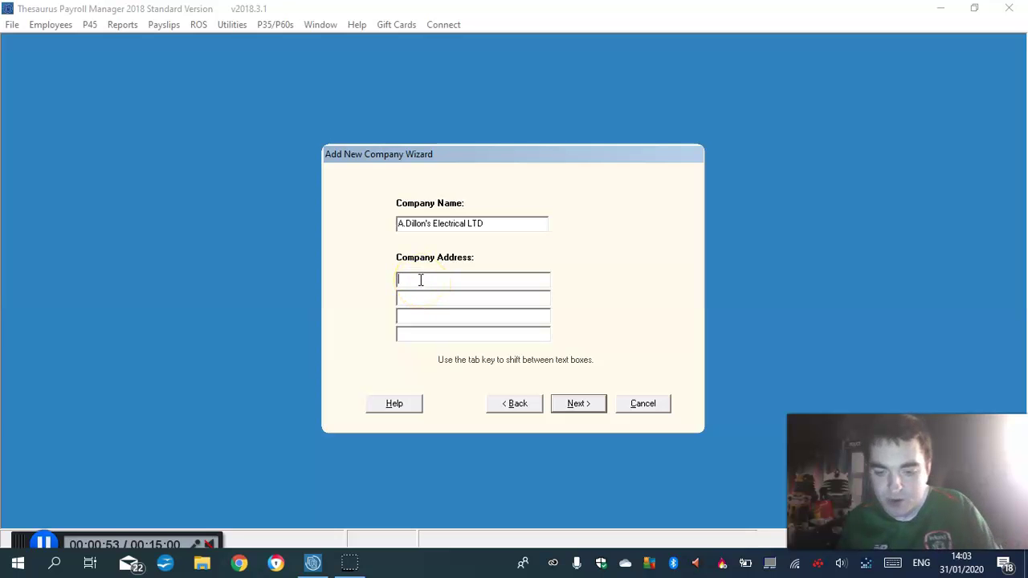
type("12")
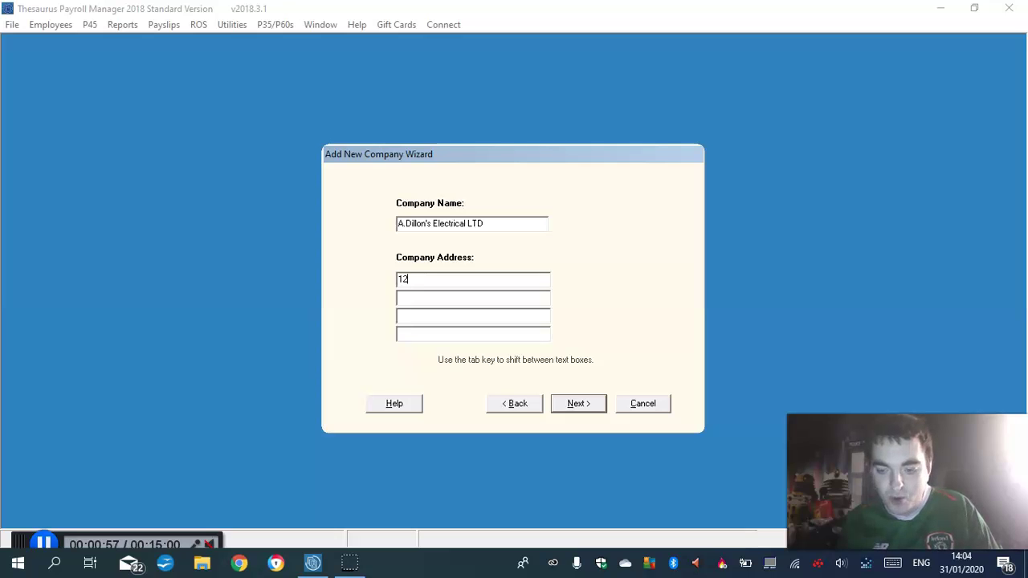
key("BackSpace")
key("BackSpace")
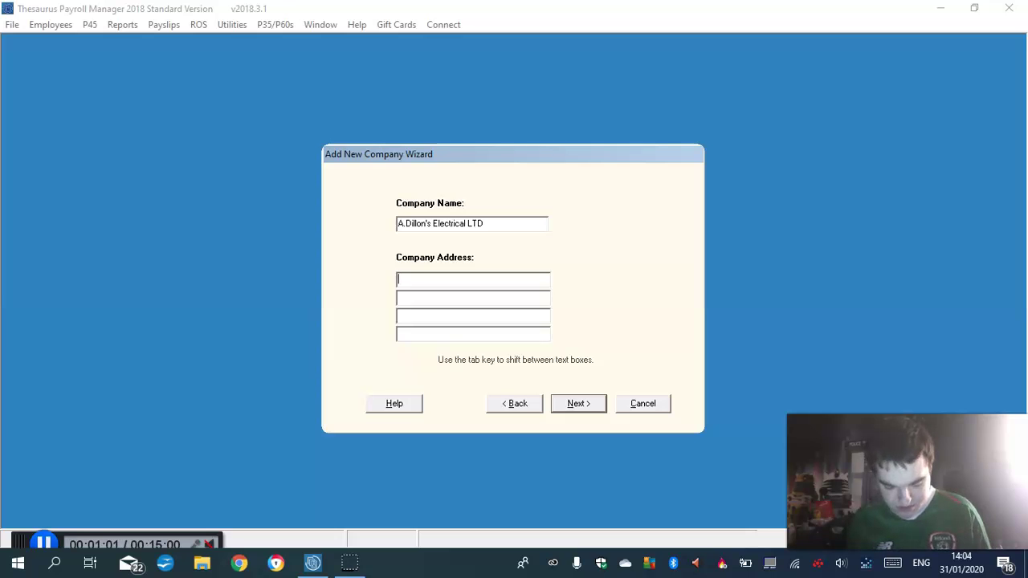
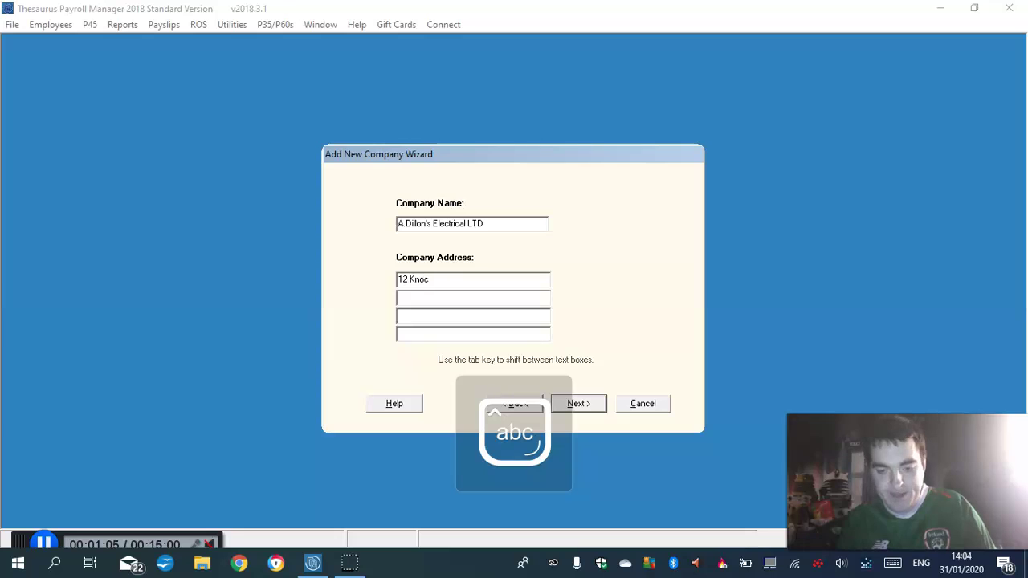
left_click(410, 295)
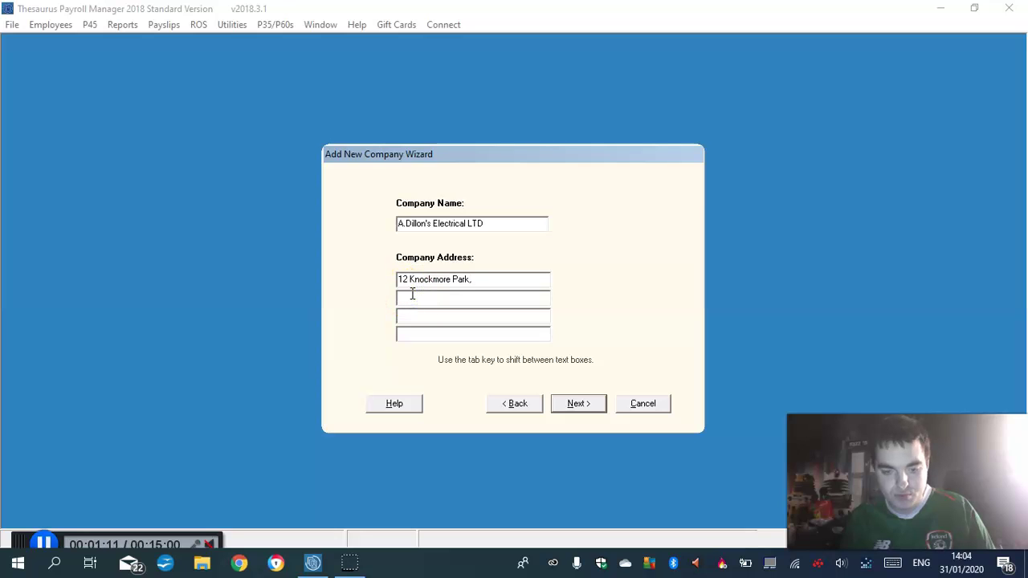
type("Tallaght,")
left_click(421, 314)
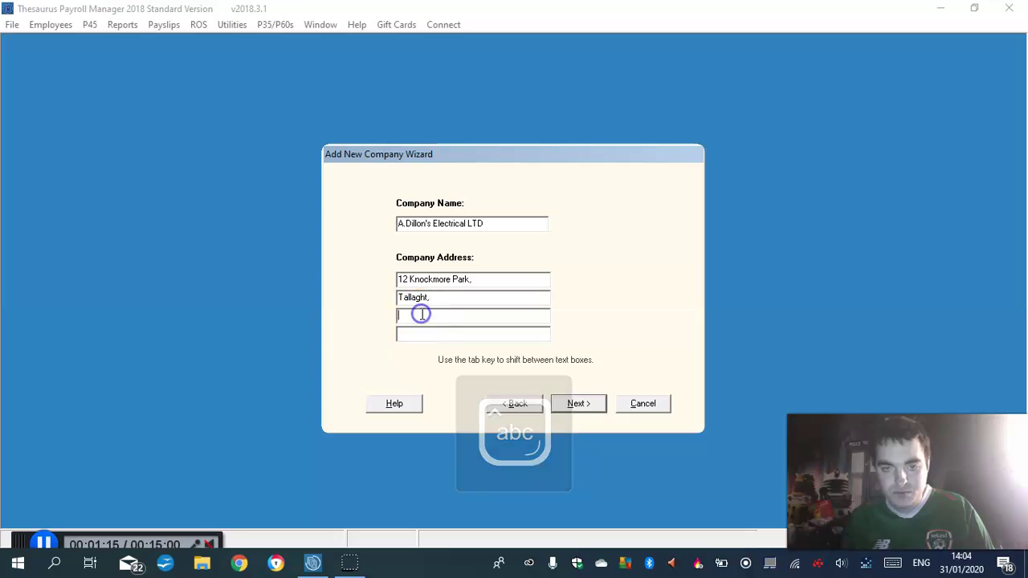
key("Caps_Lock")
type("Dublin 24")
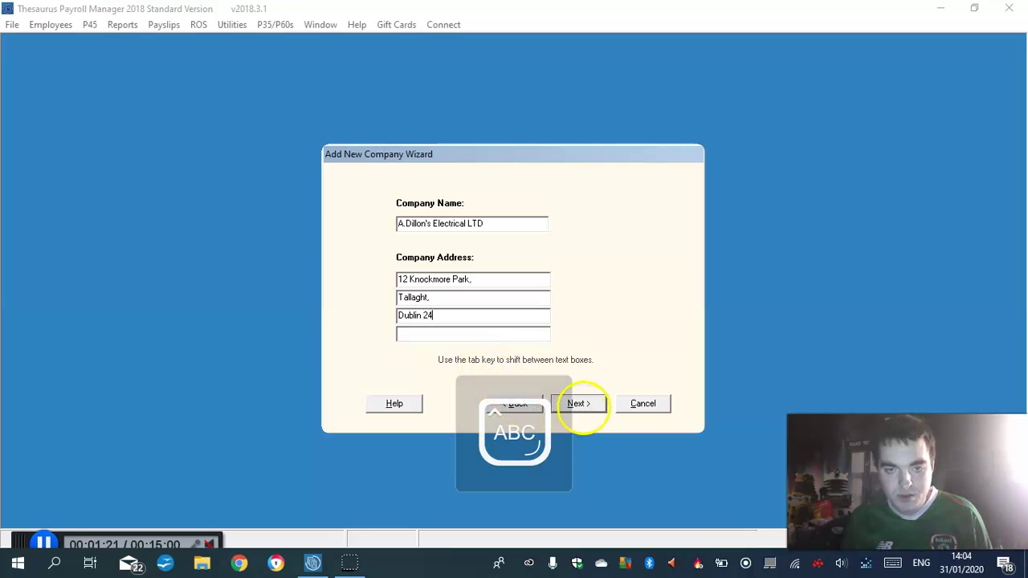
left_click(580, 404)
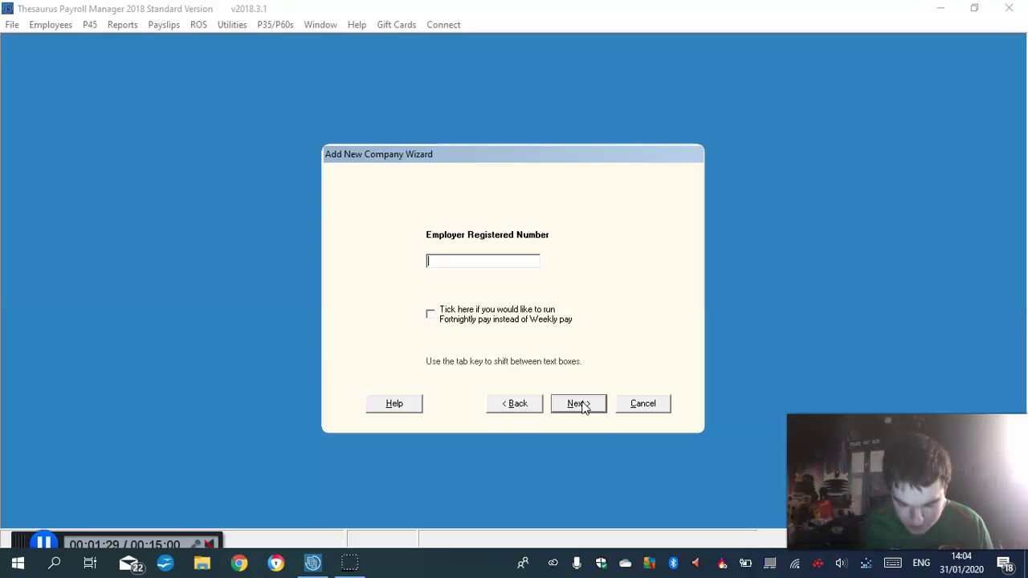
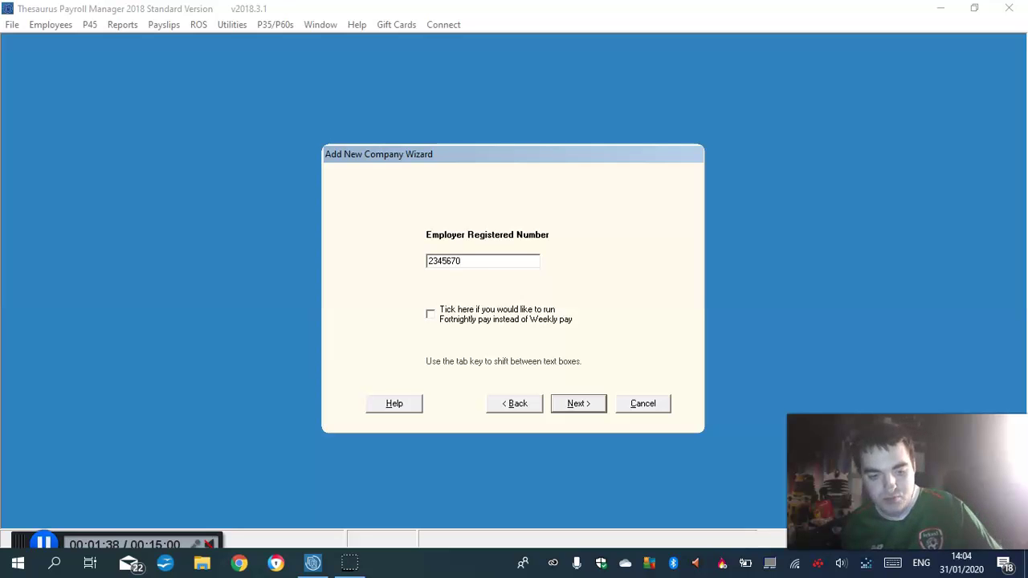
Enter the company's Employer Registered Number and continue
key("Caps_Lock")
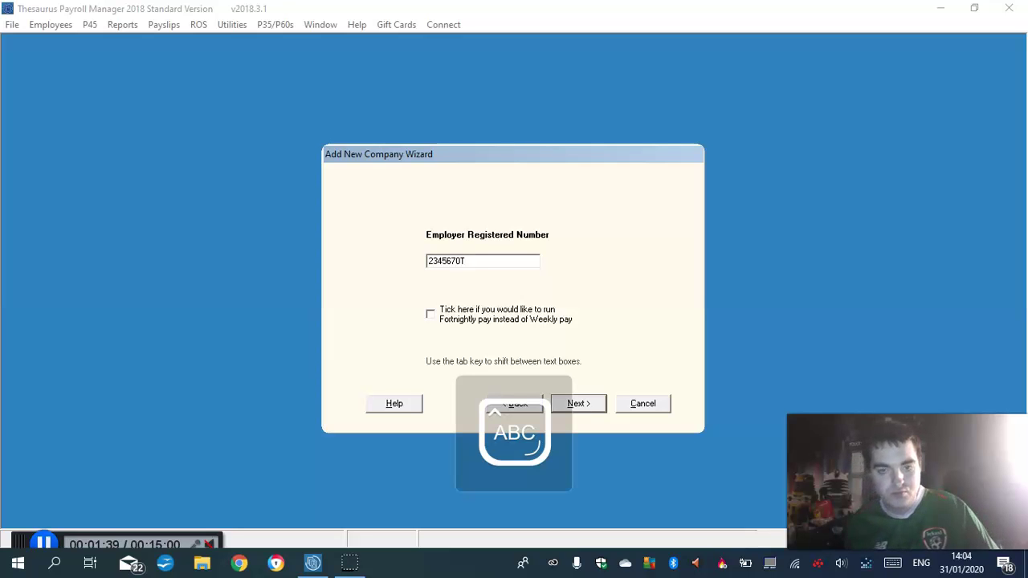
left_click(575, 405)
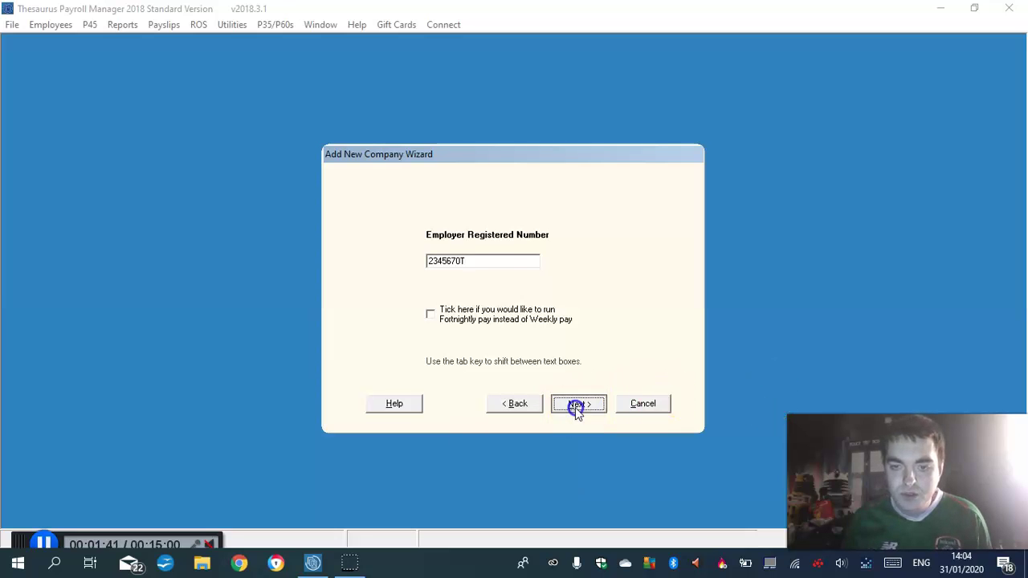
Set and confirm a four-character company password, then finish the wizard
left_click(524, 316)
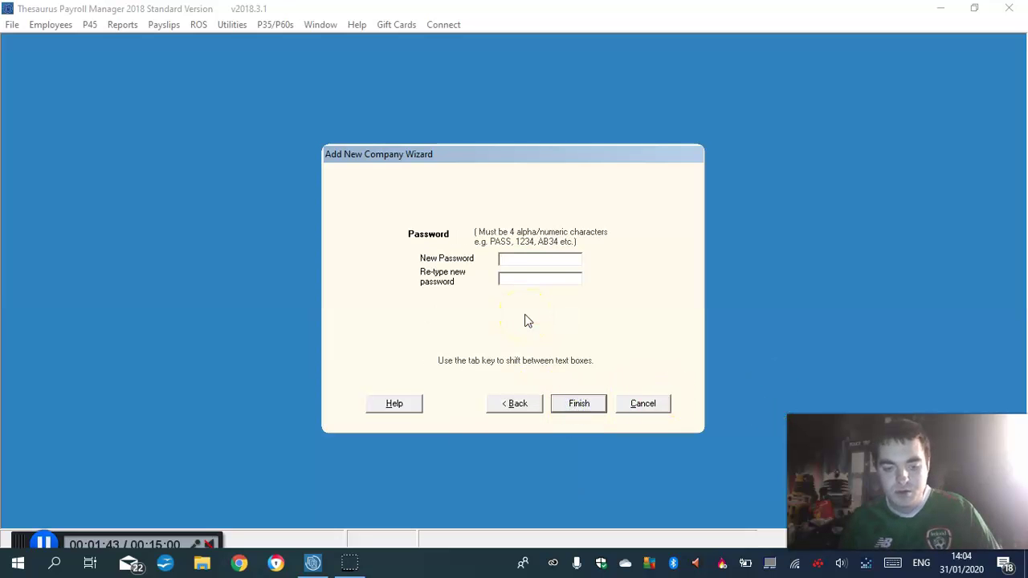
type("123")
left_click(526, 277)
left_click(523, 259)
type("4")
left_click(524, 275)
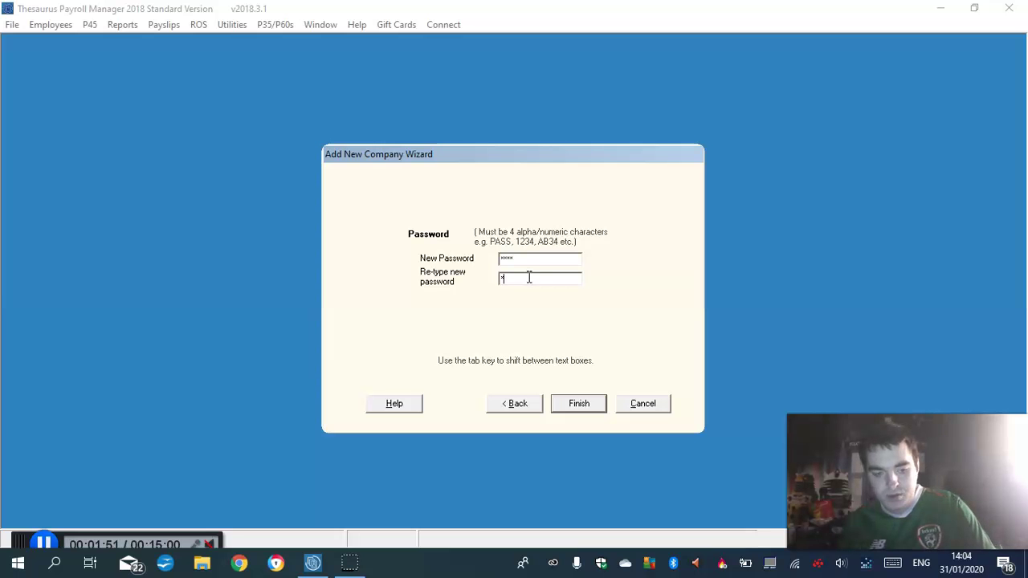
type("12")
left_click(583, 400)
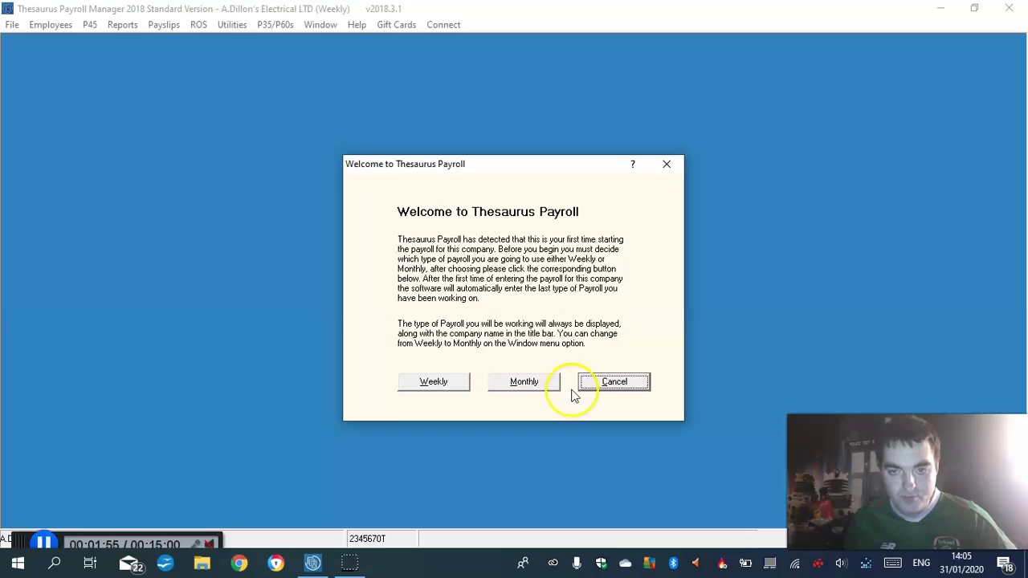
Choose Weekly payroll, continue the free trial and open the company with its password
left_click(427, 383)
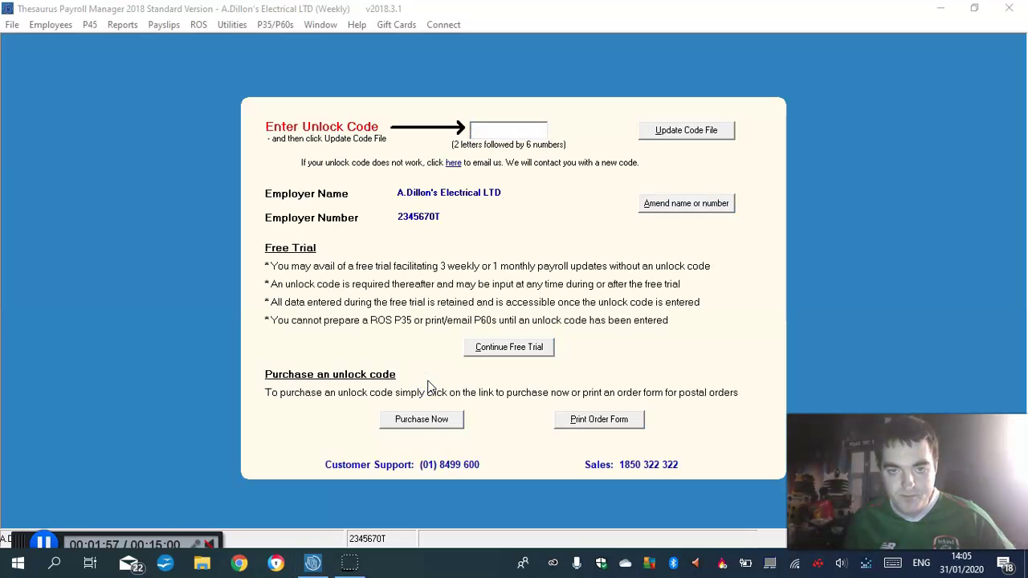
left_click(494, 361)
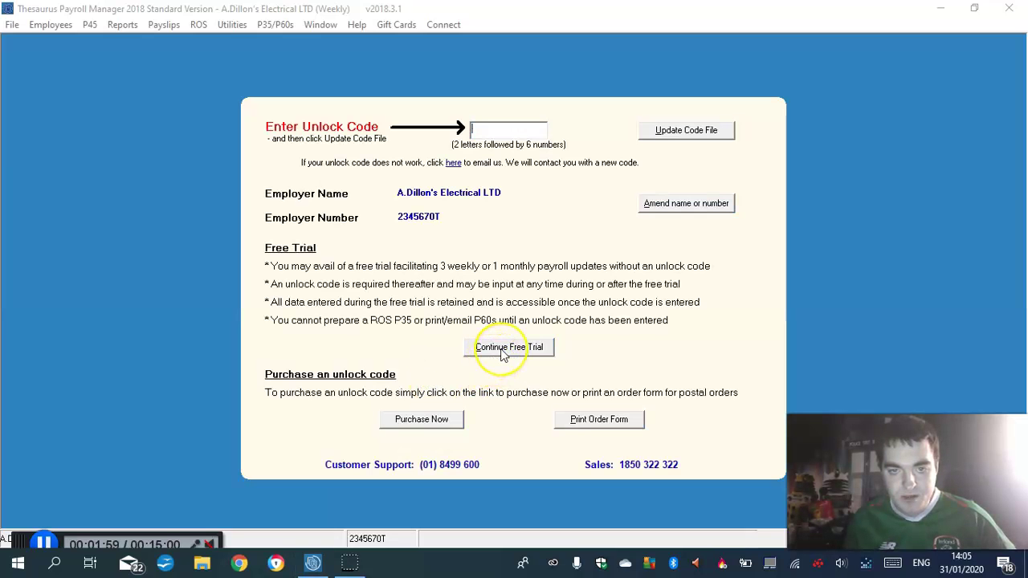
left_click(502, 353)
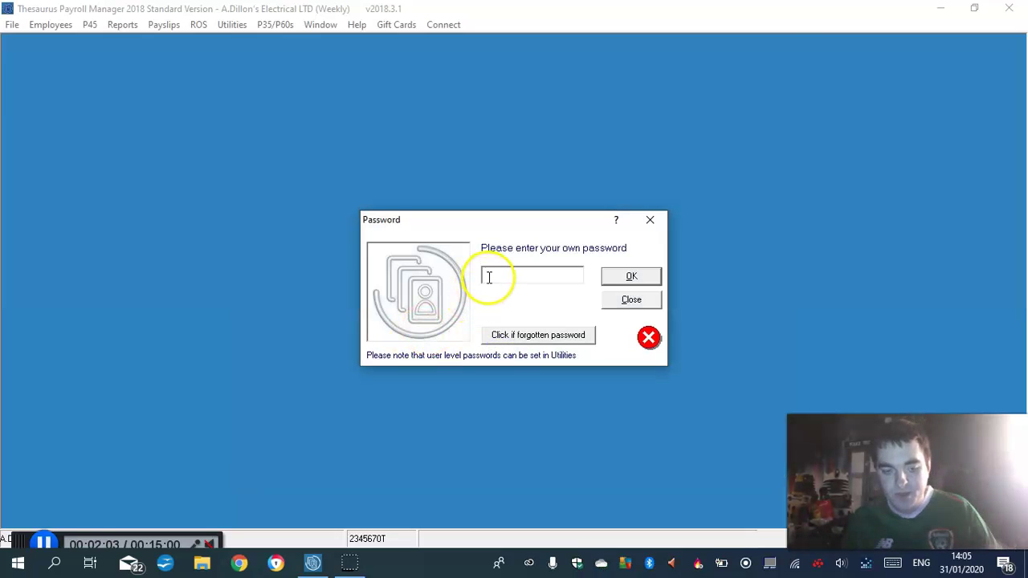
type("***")
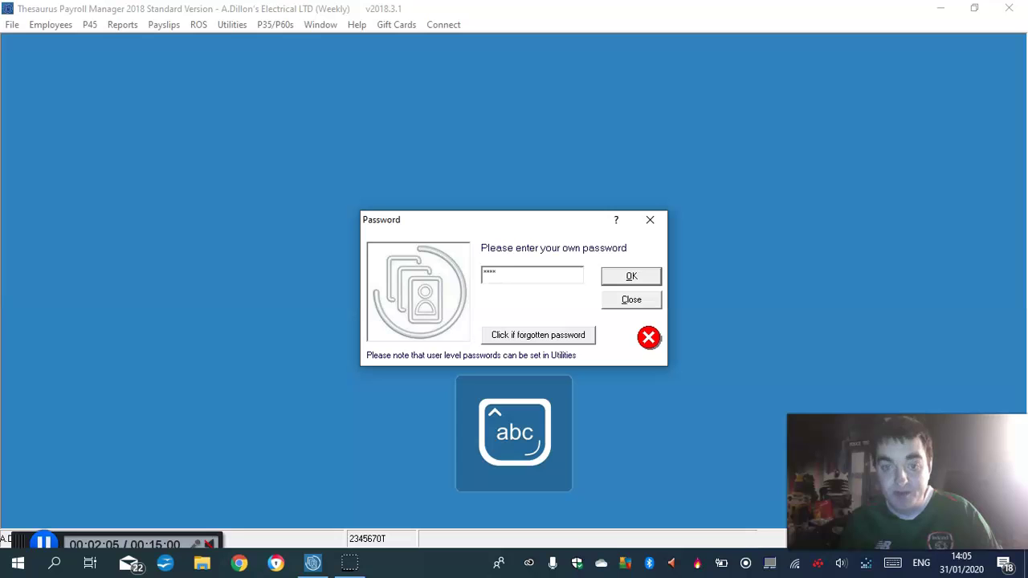
left_click(633, 275)
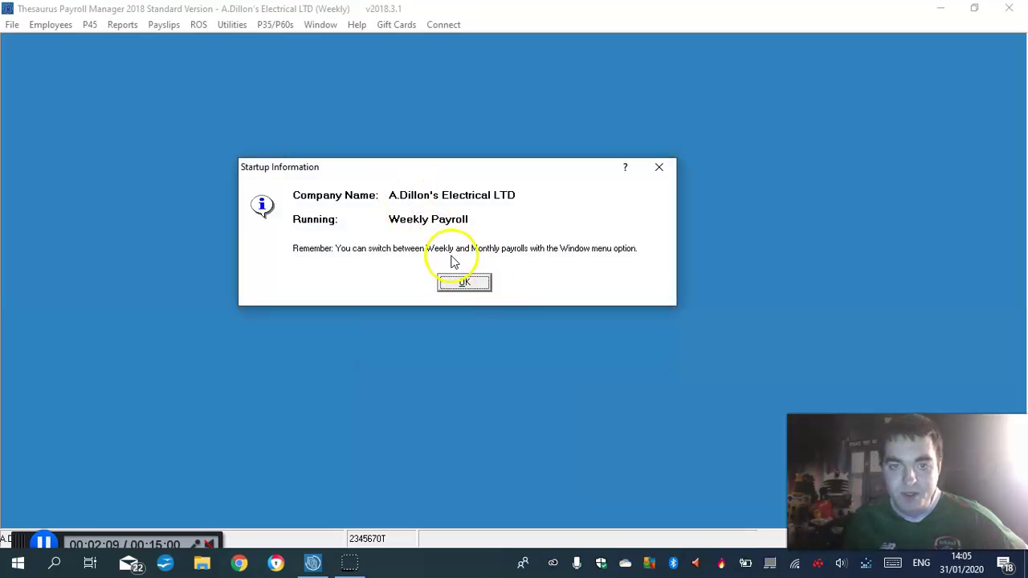
Dismiss the startup information and employees' details notices
left_click(473, 289)
left_click(466, 283)
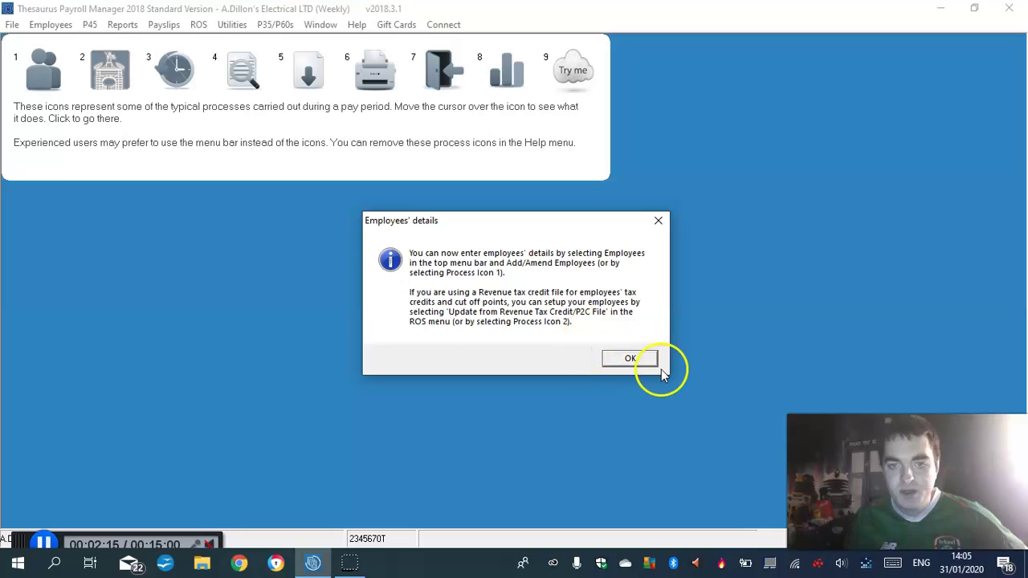
left_click(628, 357)
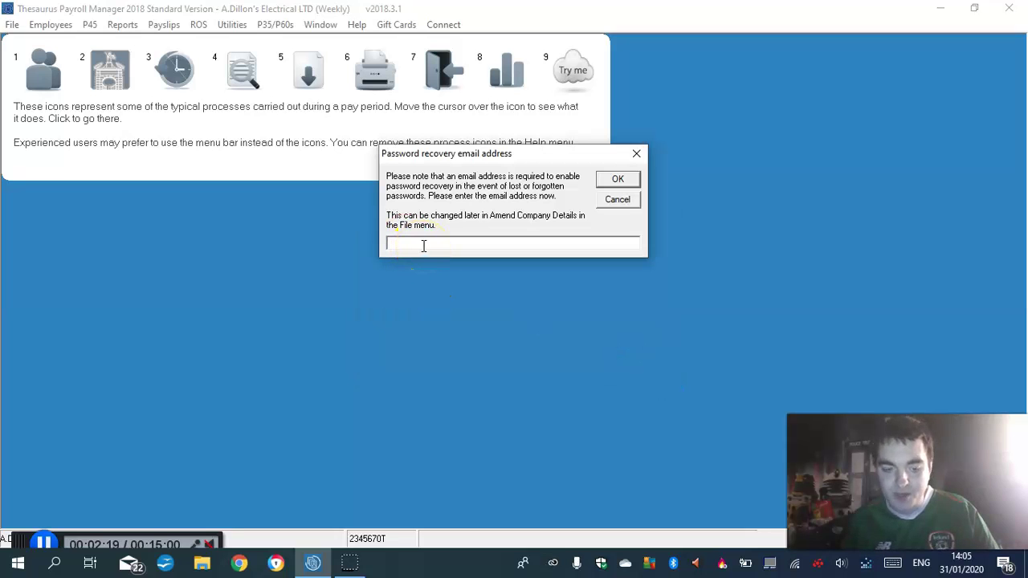
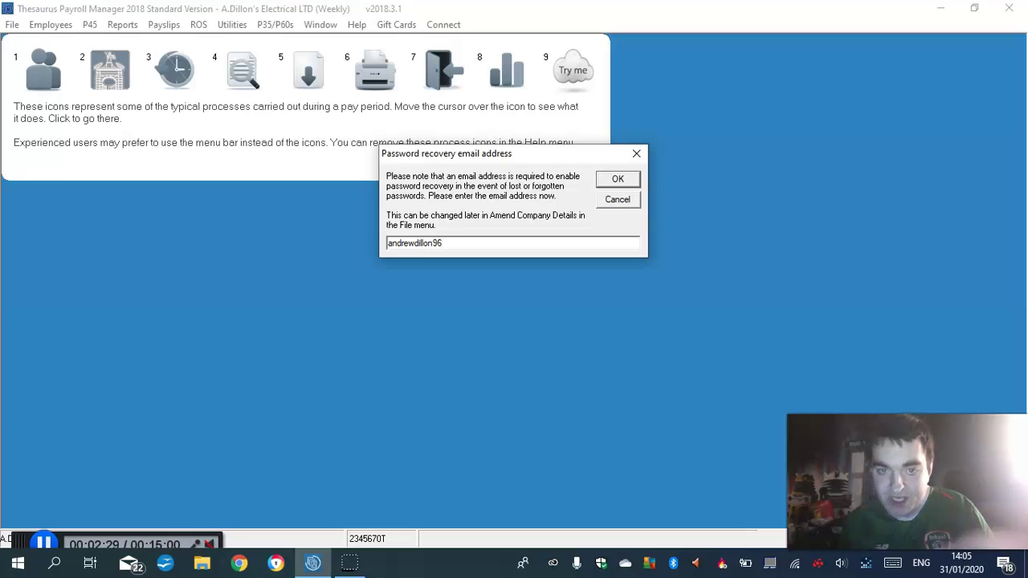
Enter the owner's e-mail address as the password recovery address and confirm it
left_click(619, 182)
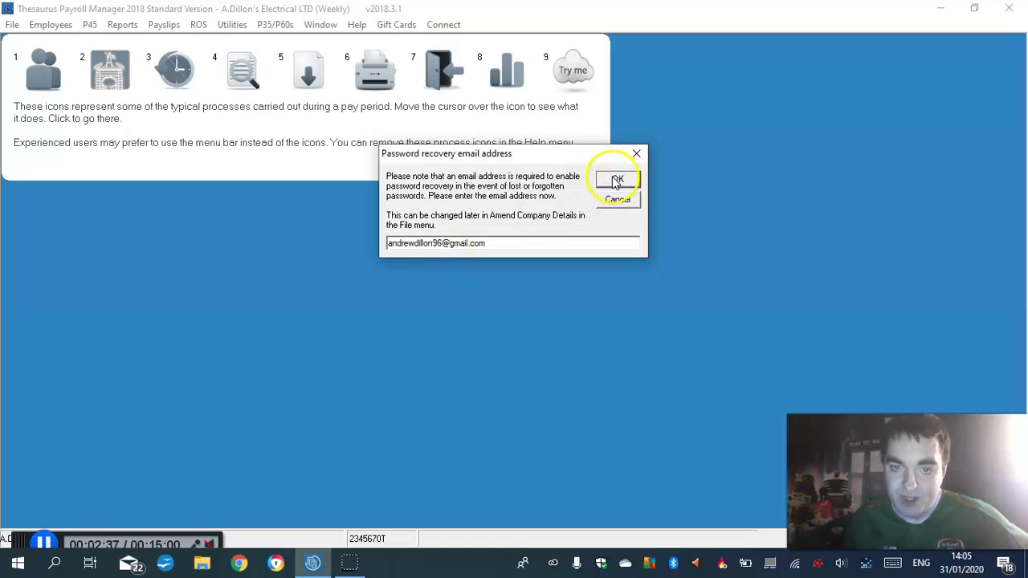
left_click(617, 184)
left_click(617, 183)
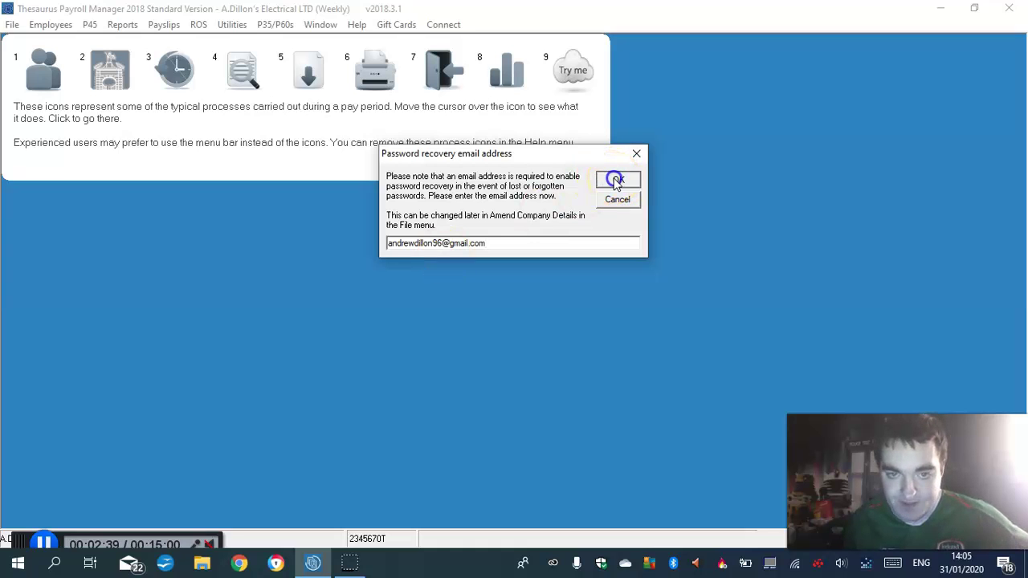
Open the Employees screen and confirm the weekly payroll starts at week number 1
left_click(36, 75)
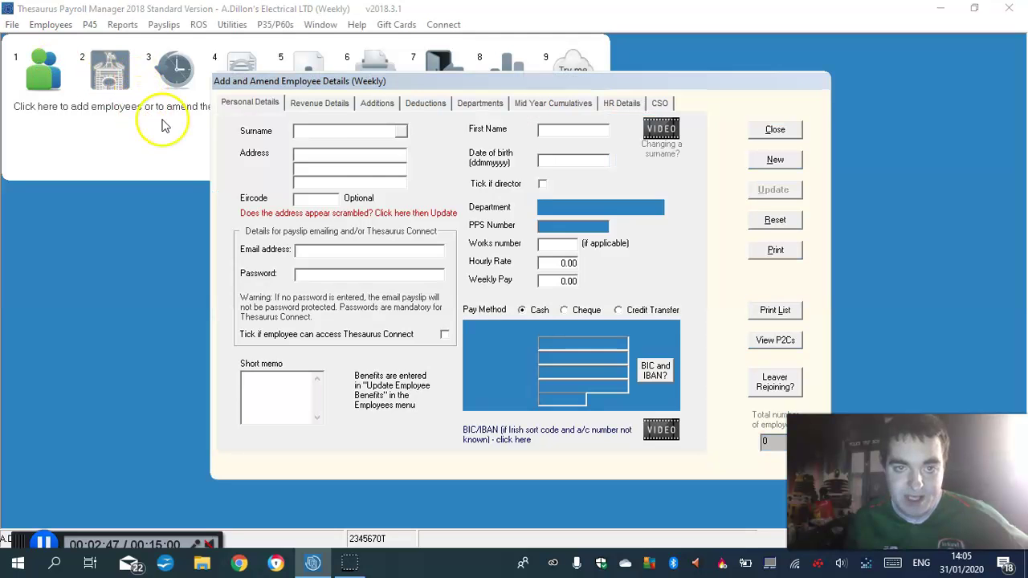
left_click(399, 291)
left_click(614, 156)
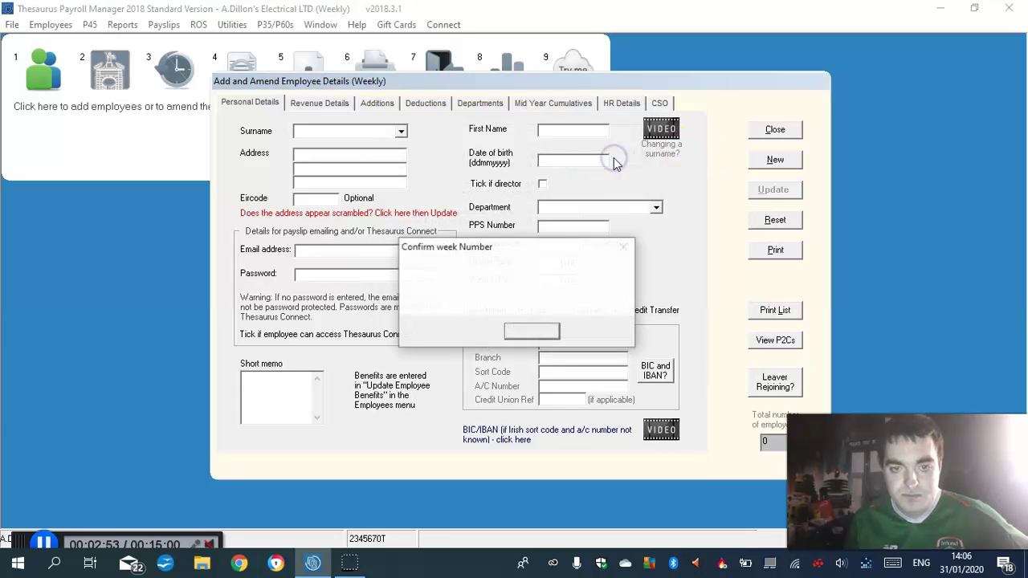
left_click(530, 331)
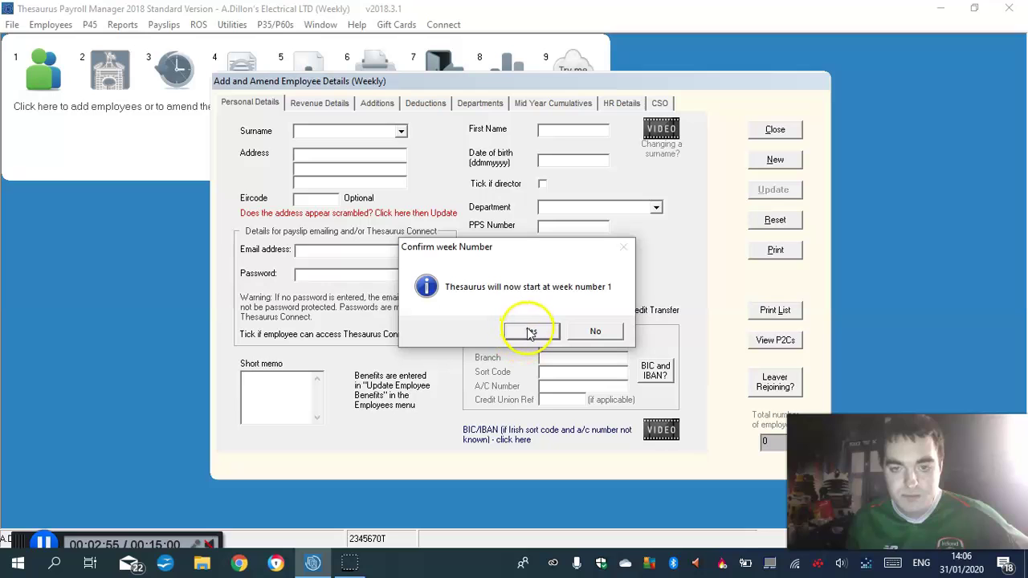
left_click(530, 332)
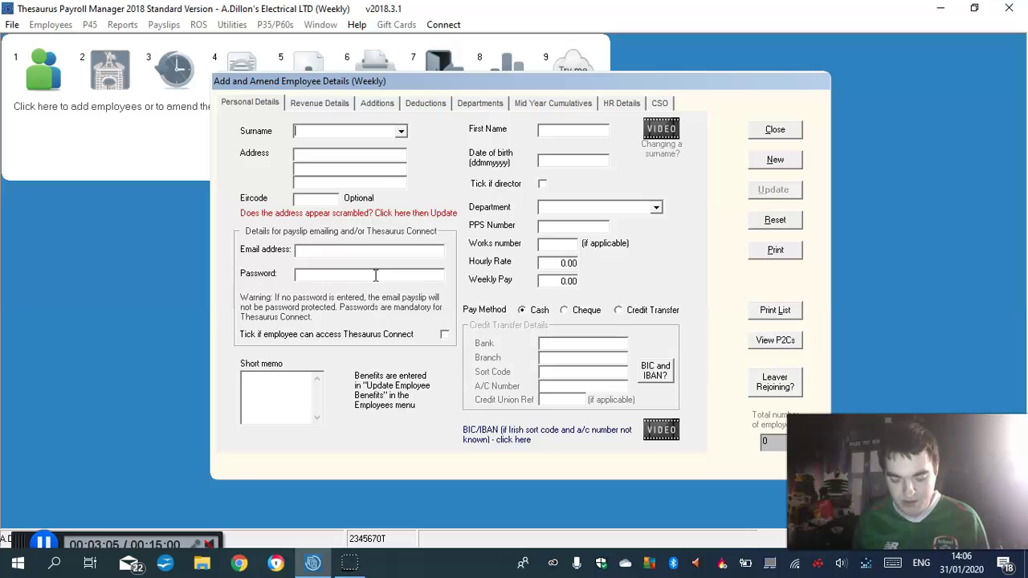
Enter the first employee's surname and first name
left_click(317, 154)
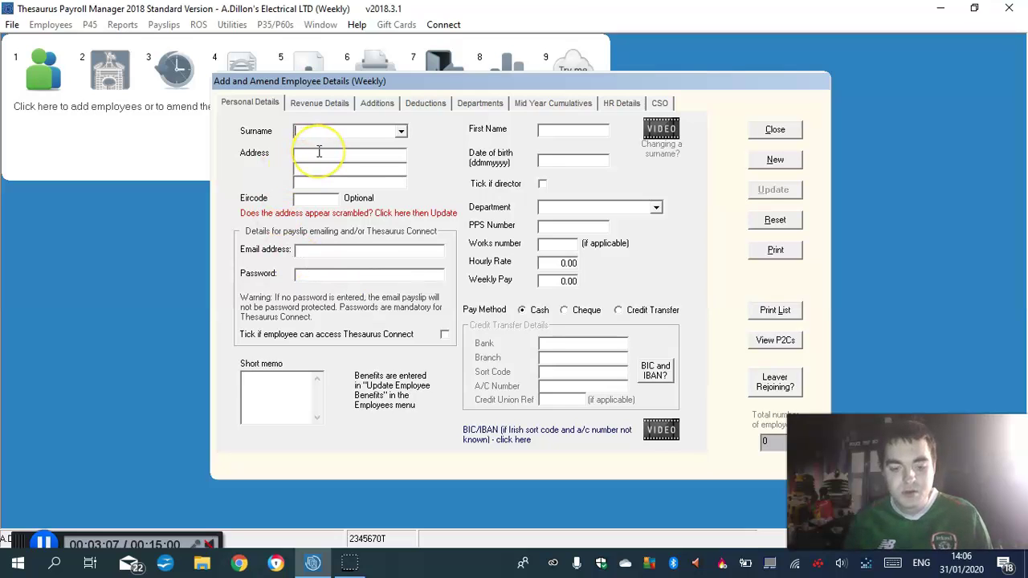
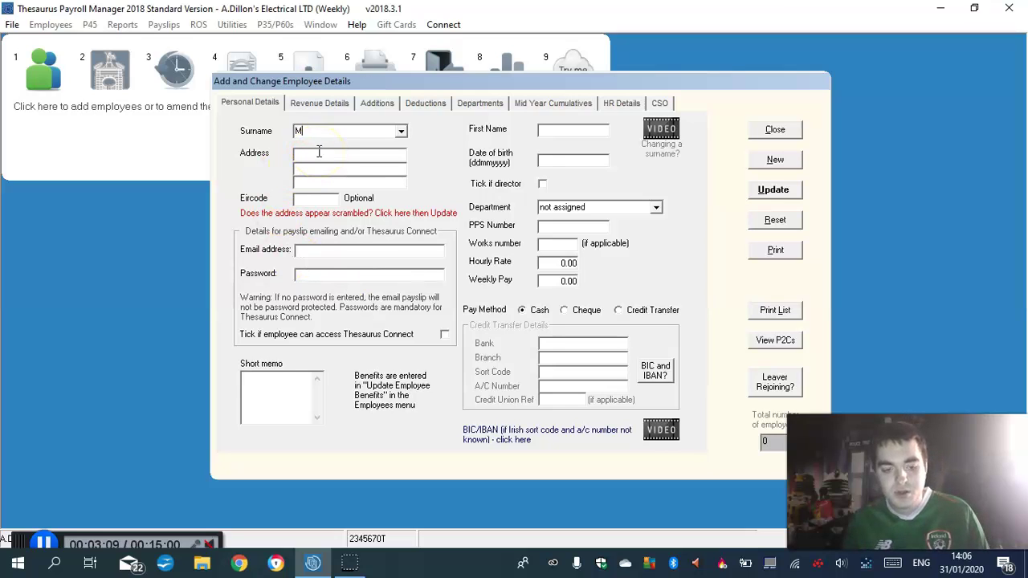
left_click(538, 127)
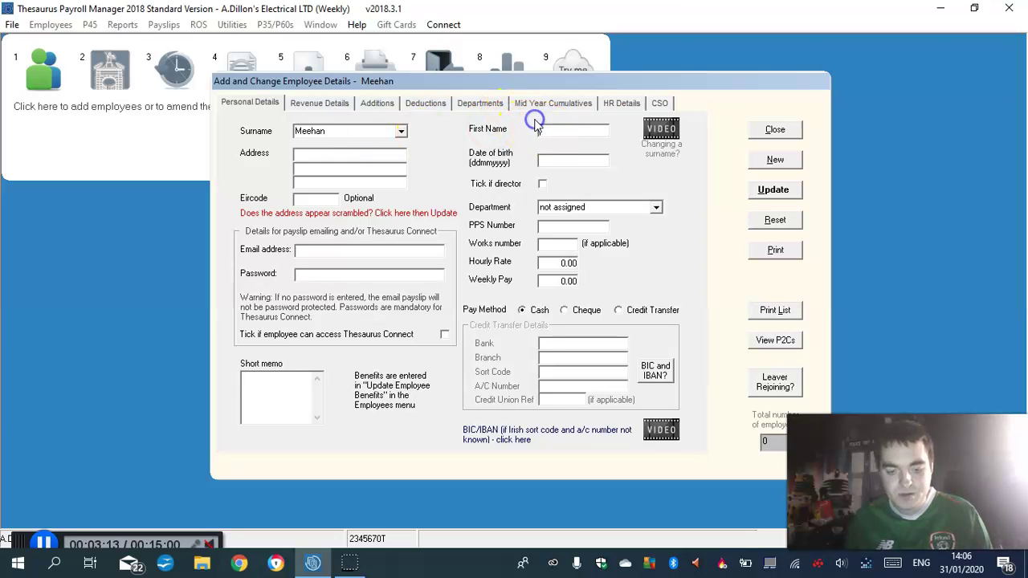
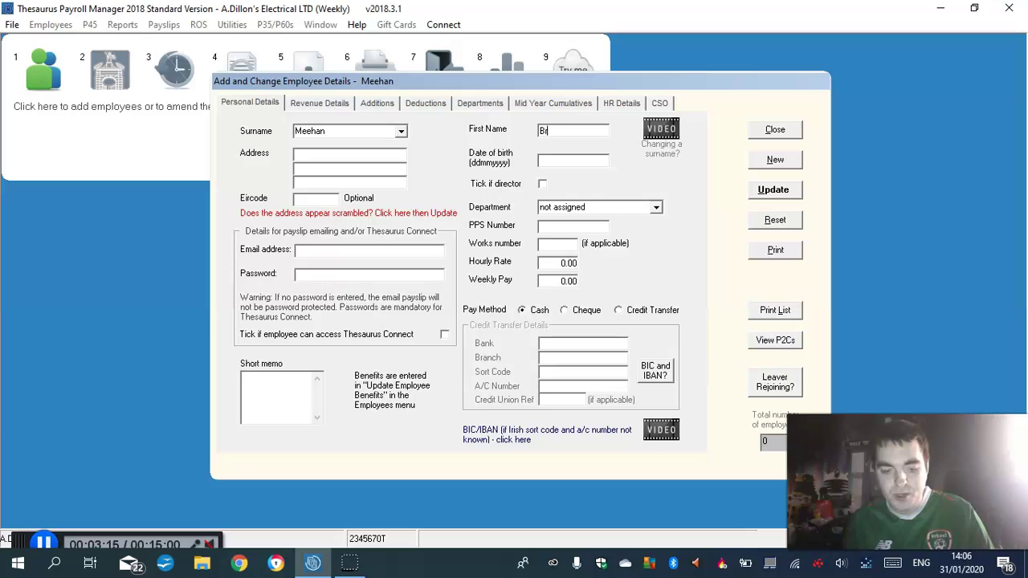
Fill in the employee's three-line home address
left_click(307, 156)
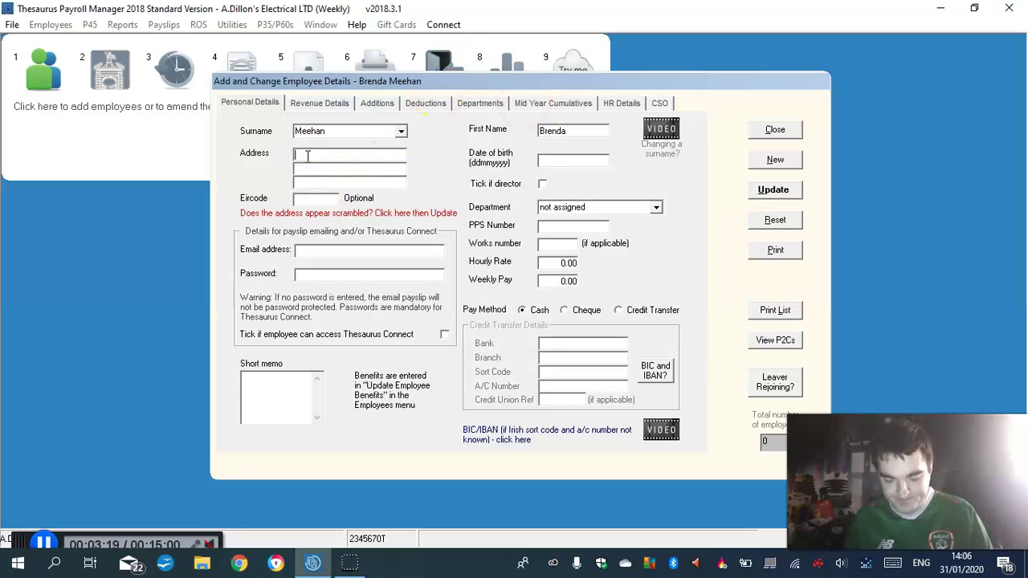
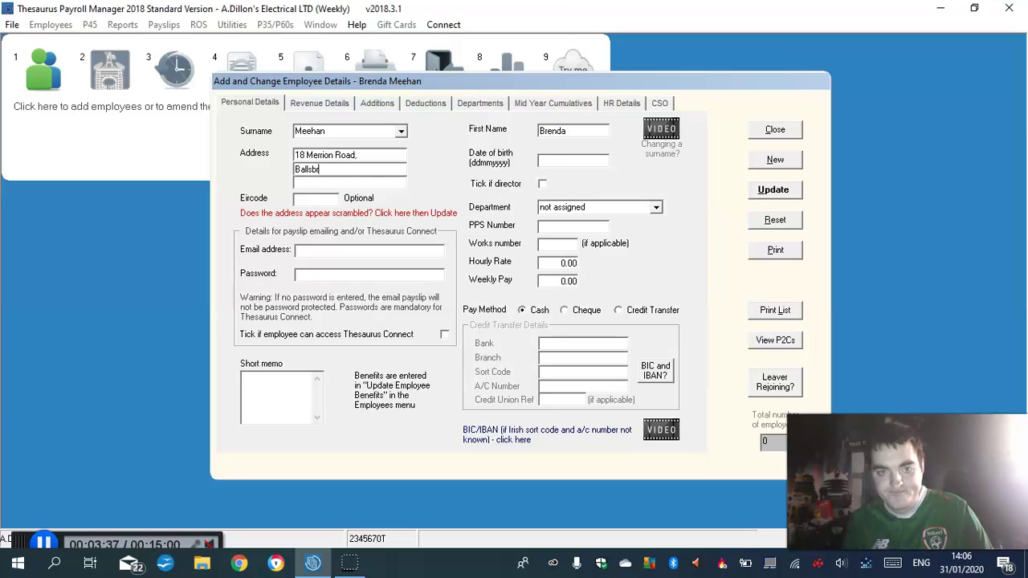
left_click(314, 183)
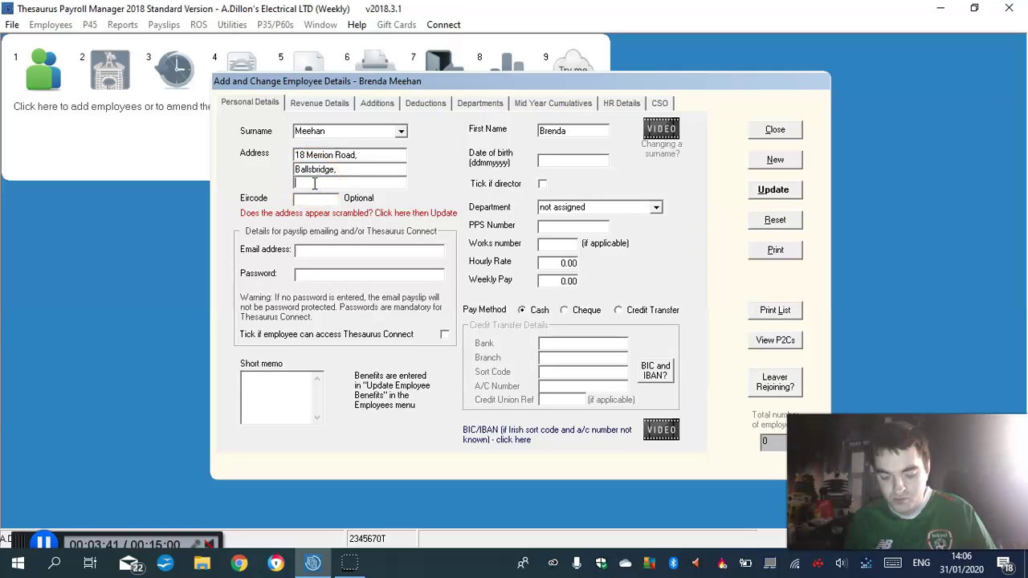
type("D")
key("Caps_Lock")
type("ublin 4")
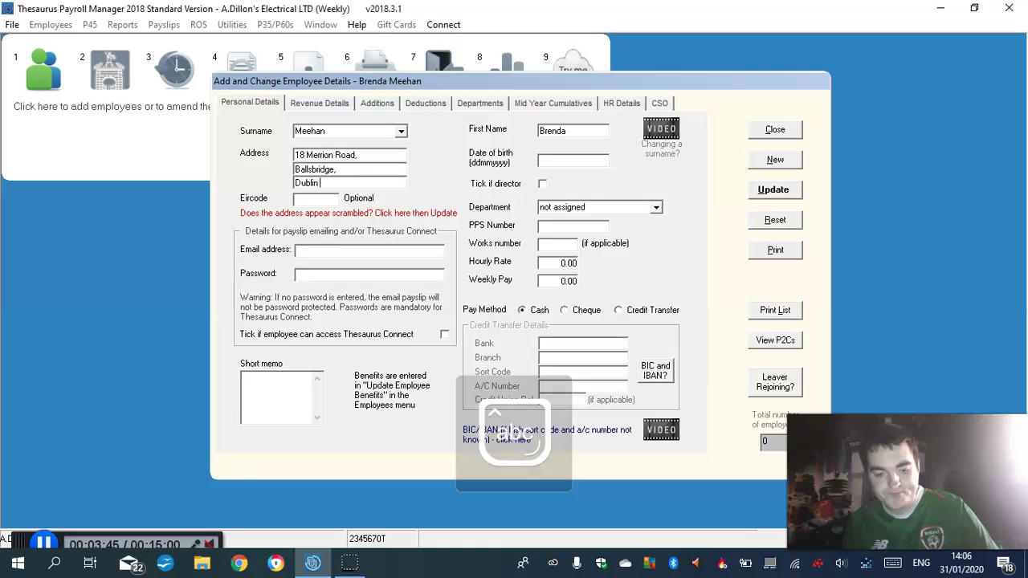
left_click(542, 161)
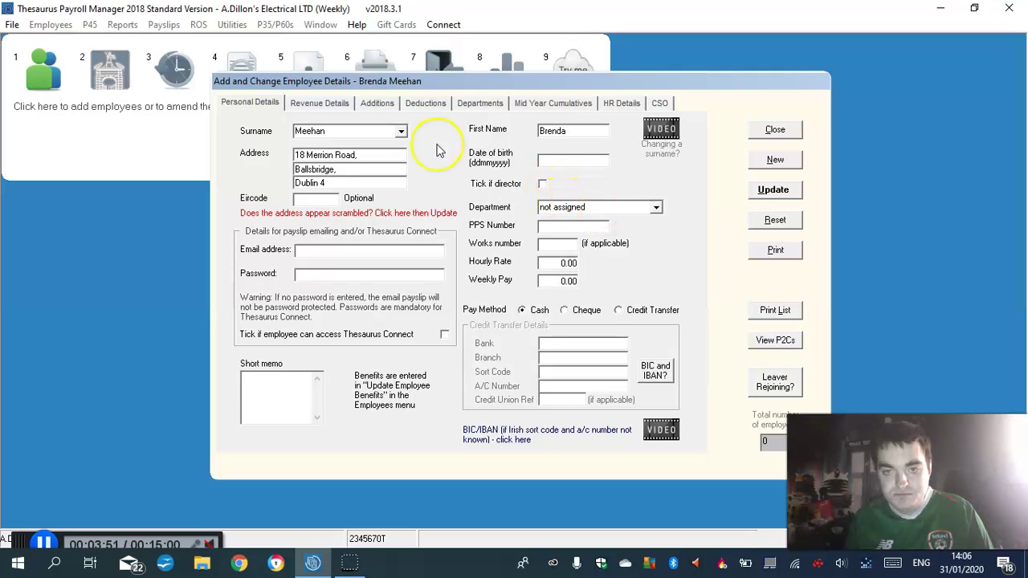
Add Accounts, Marketing and HR departments on the employee's Departments page
left_click(475, 107)
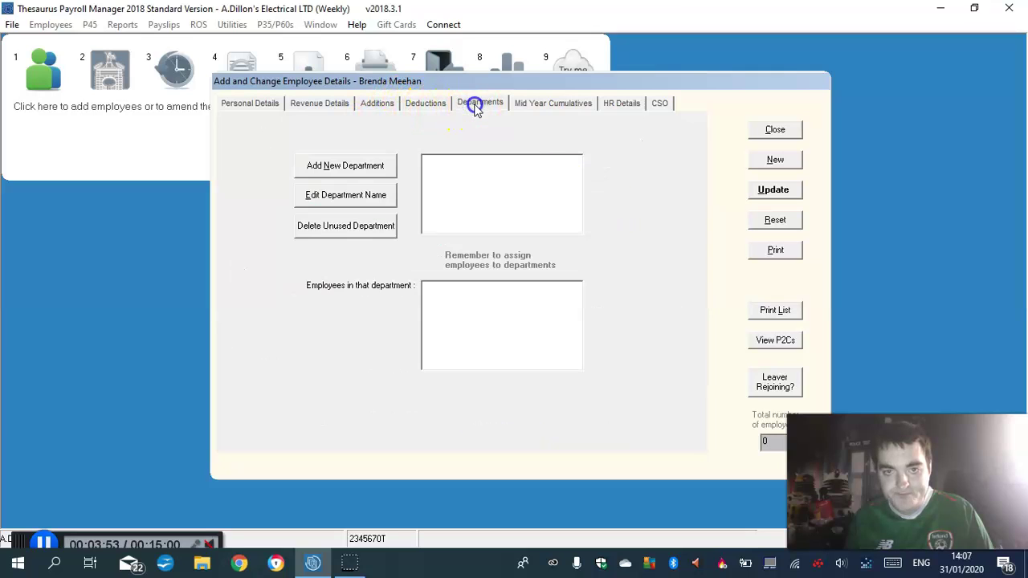
left_click(334, 197)
left_click(351, 169)
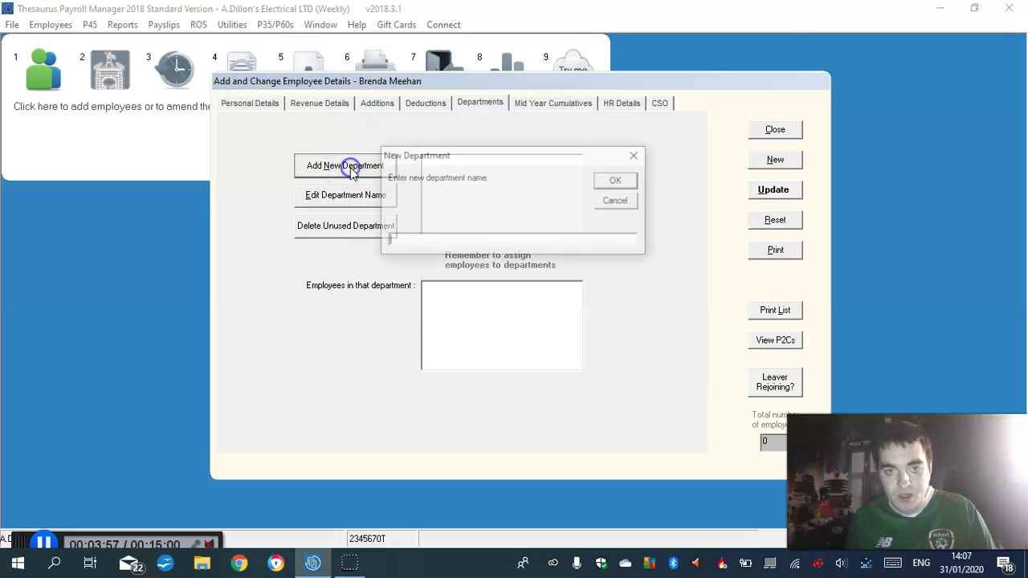
left_click(400, 240)
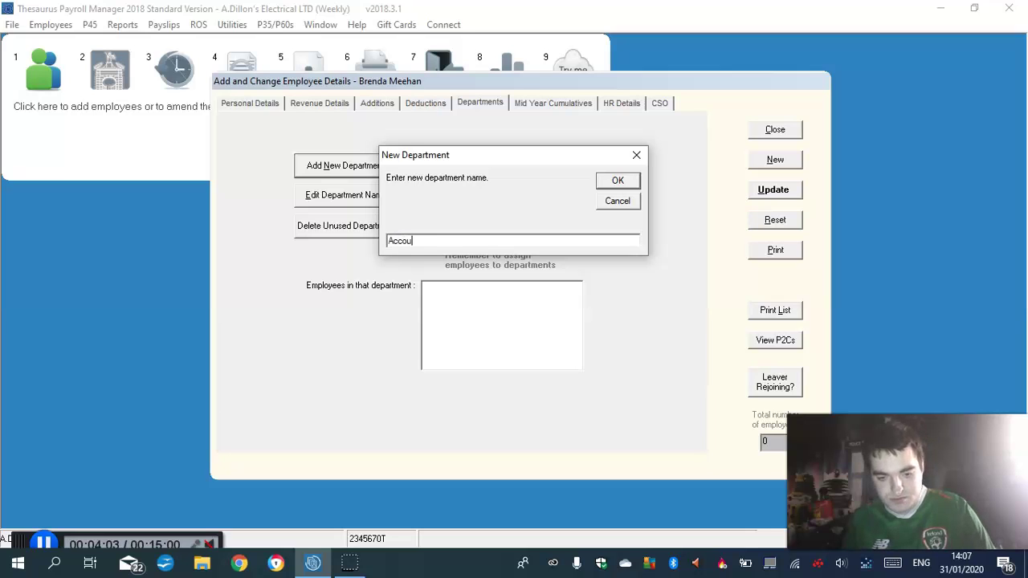
type("Accounts")
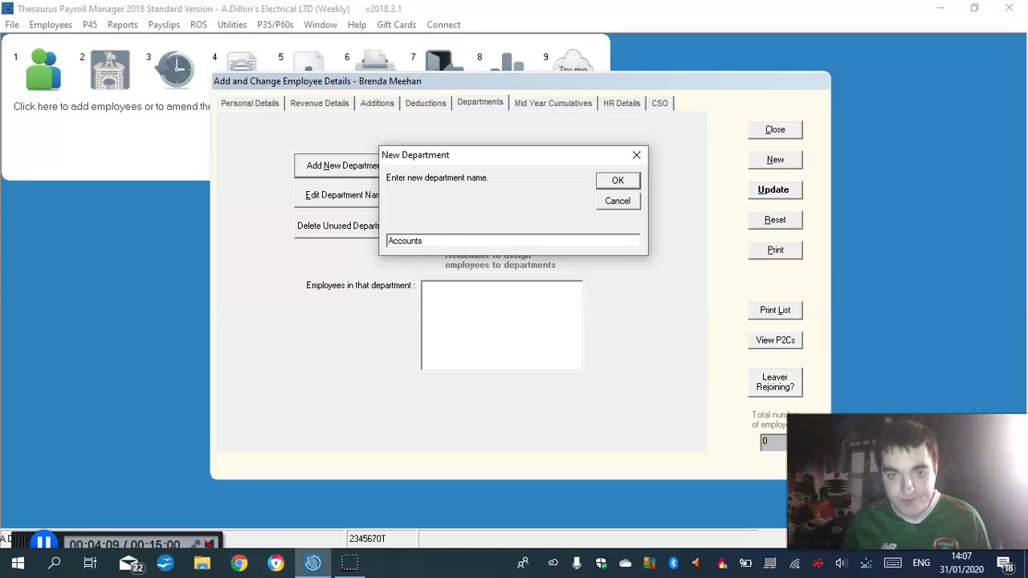
left_click(617, 180)
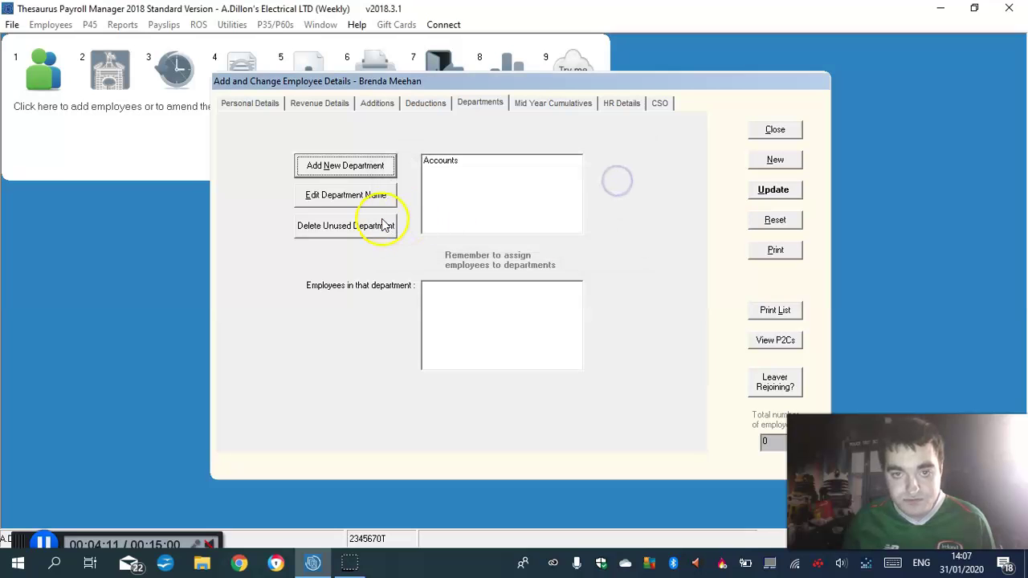
left_click(344, 165)
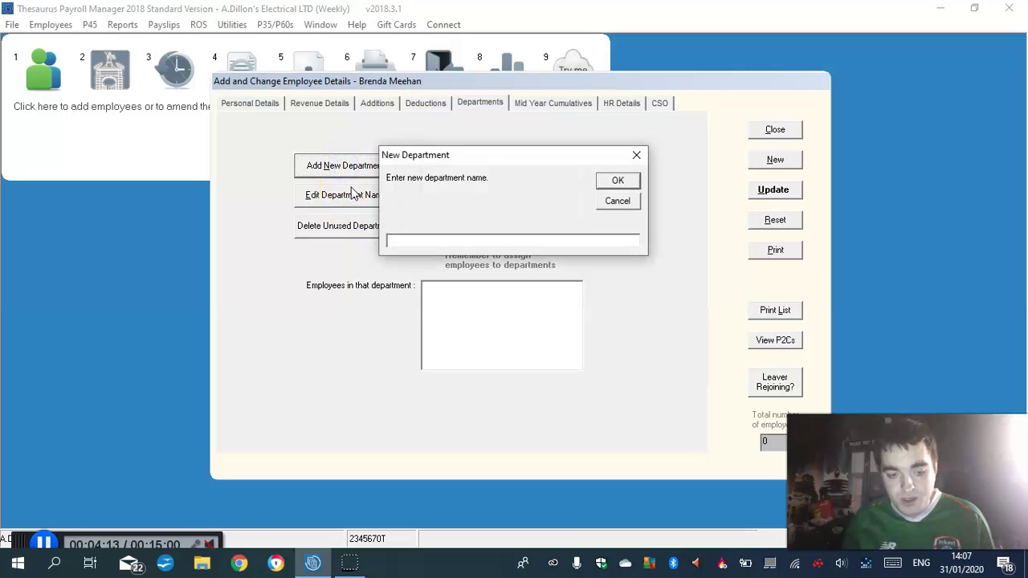
type("M")
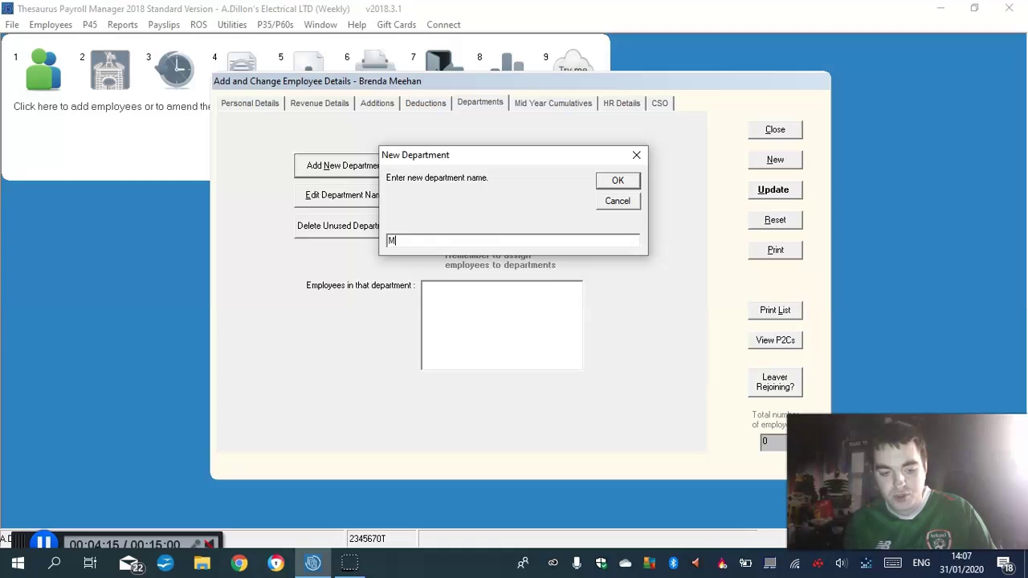
type("arketing")
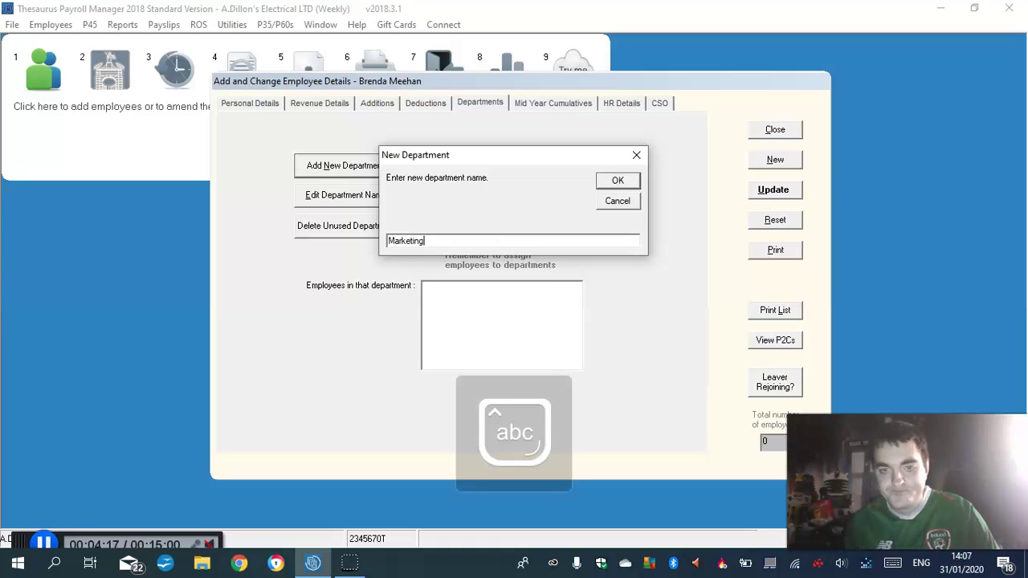
left_click(620, 178)
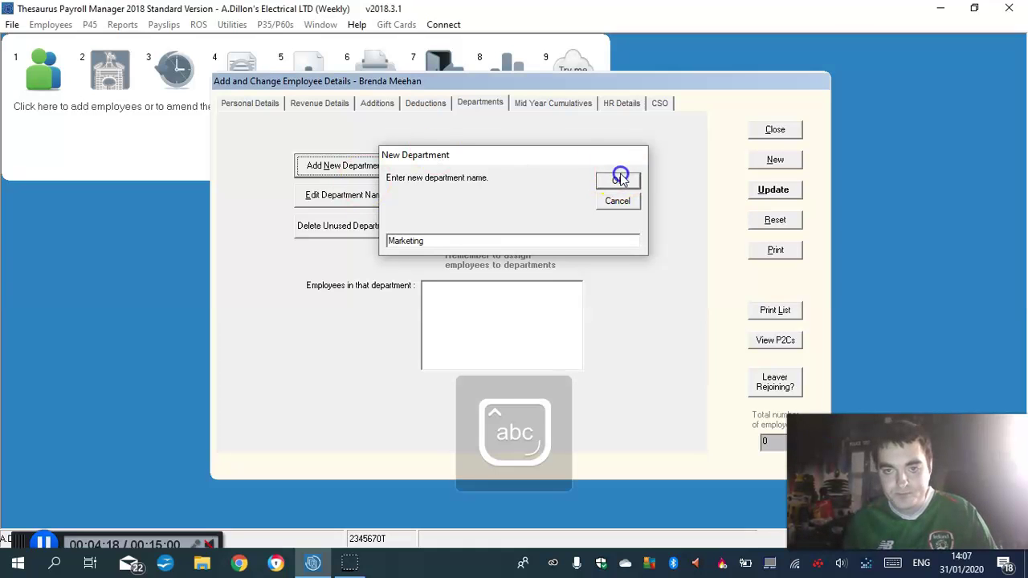
left_click(327, 169)
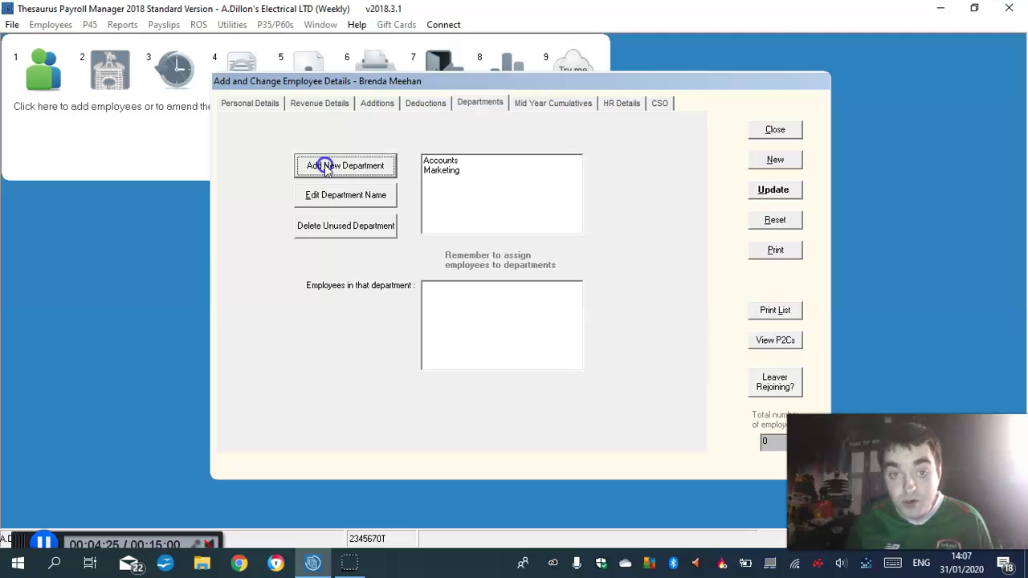
type("H")
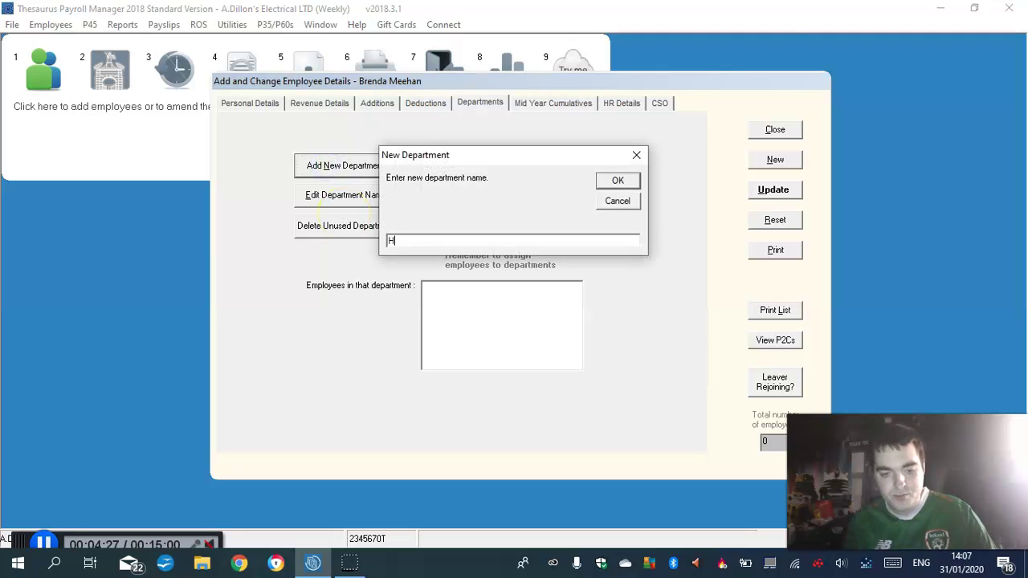
type("R")
left_click(612, 180)
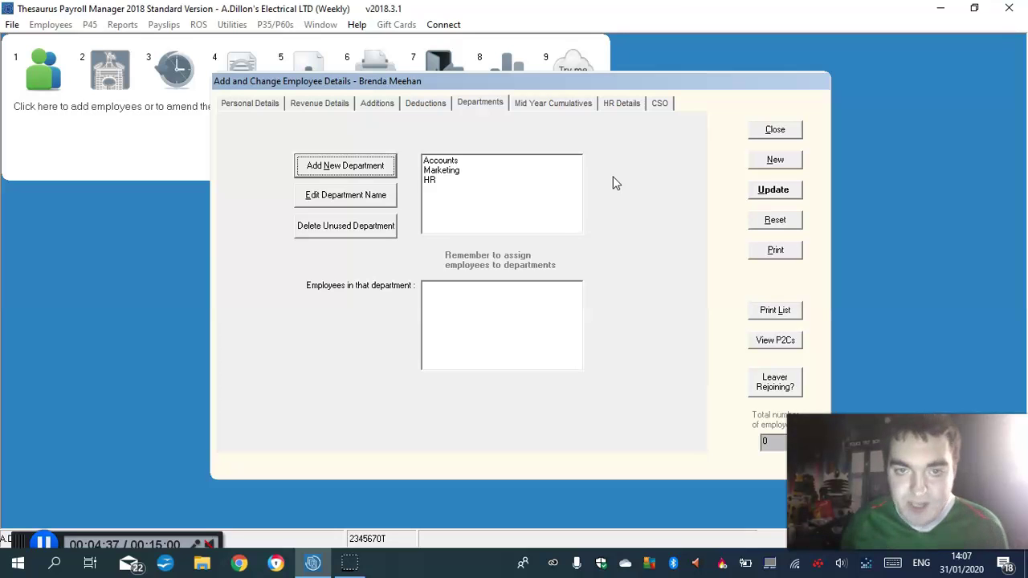
Assign the employee to Accounts, enter her PPS number and set payment by cheque
left_click(253, 103)
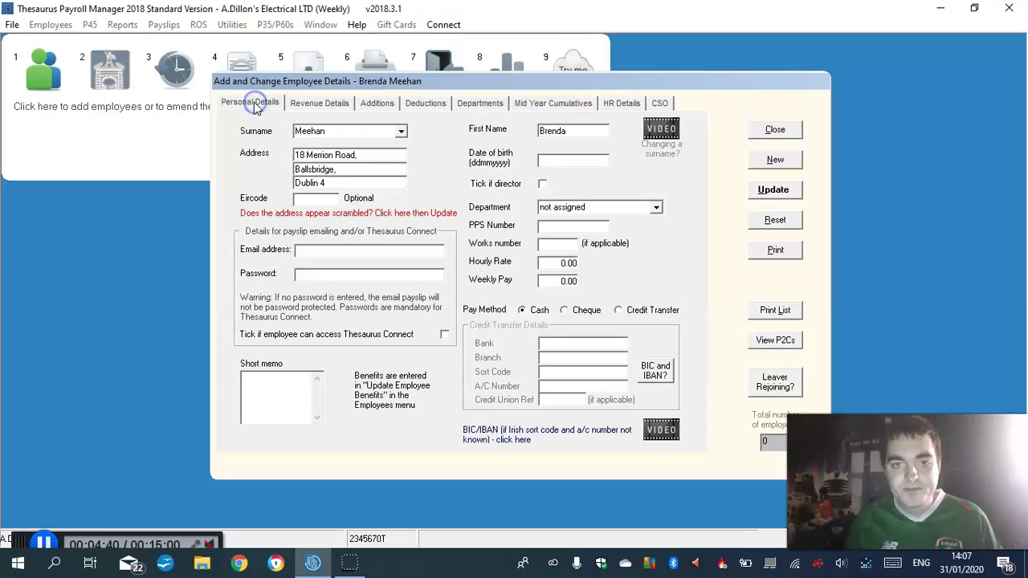
left_click(658, 208)
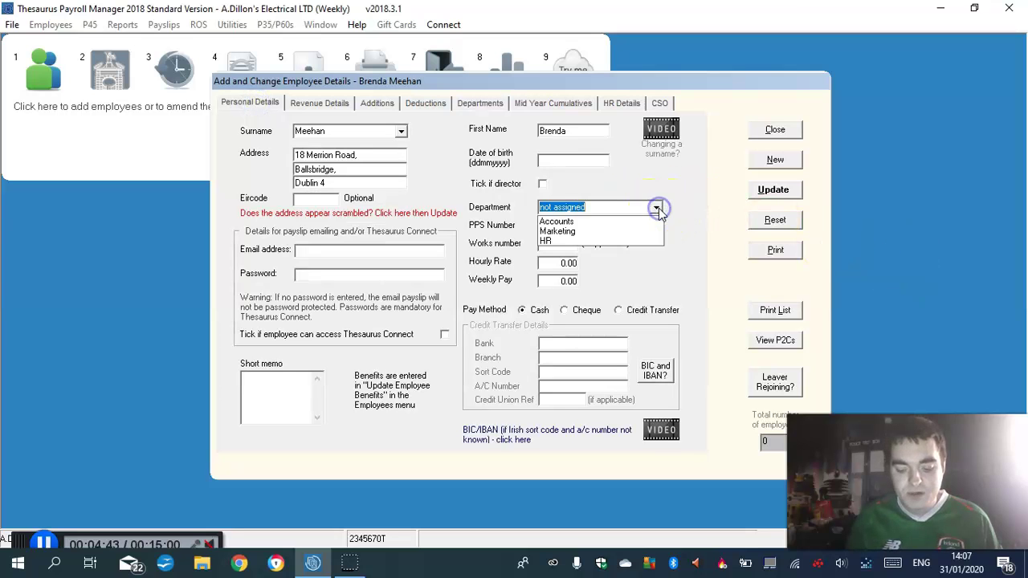
left_click(578, 222)
left_click(571, 228)
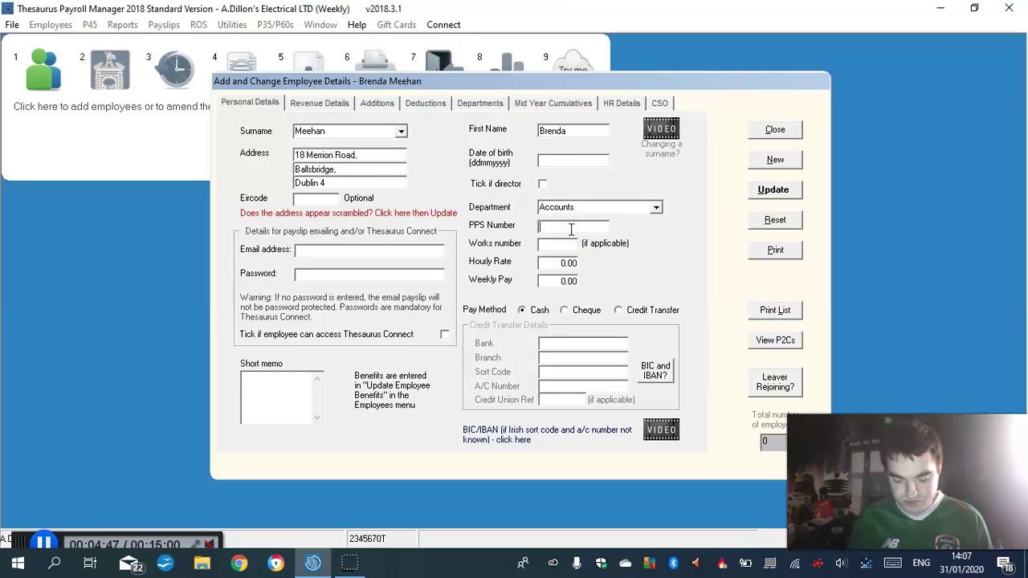
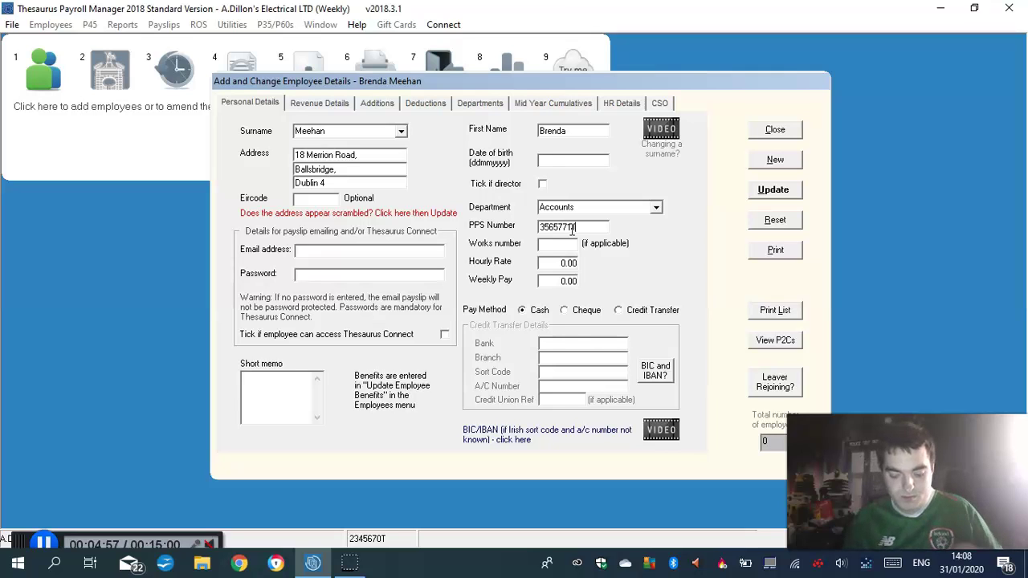
left_click(567, 310)
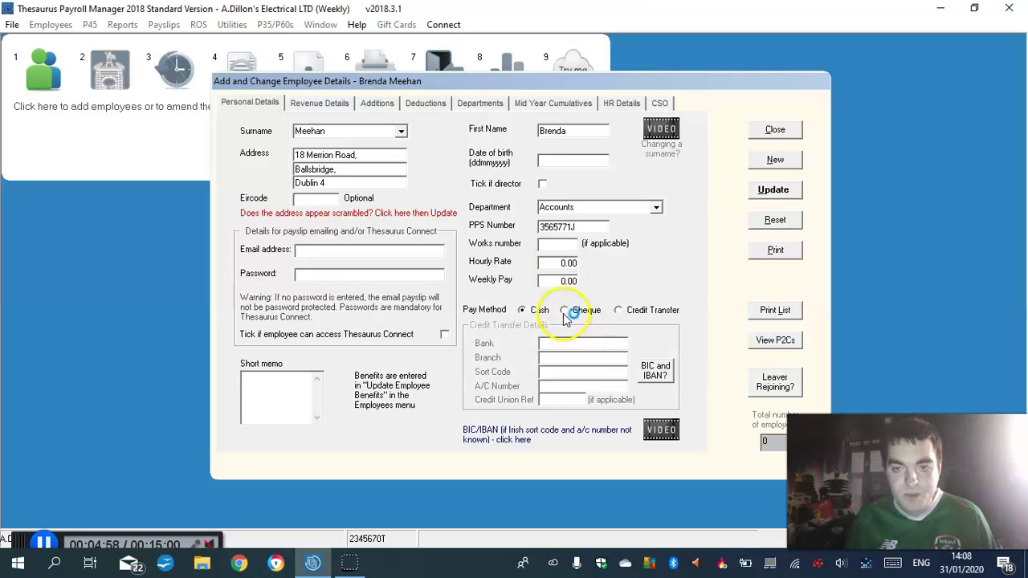
Set works number 1 and weekly pay of 590.50
left_click(560, 244)
type("1")
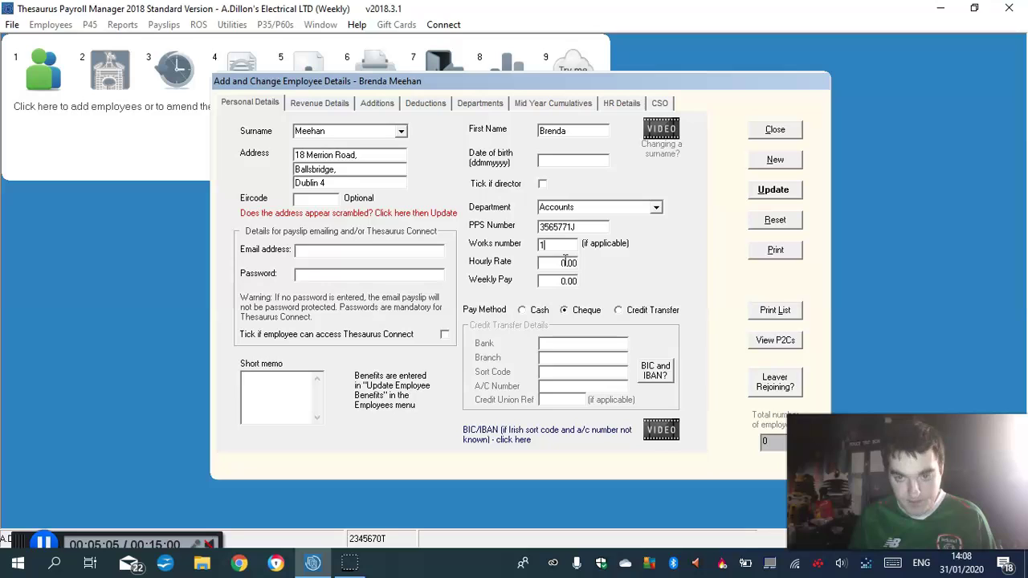
left_click(571, 275)
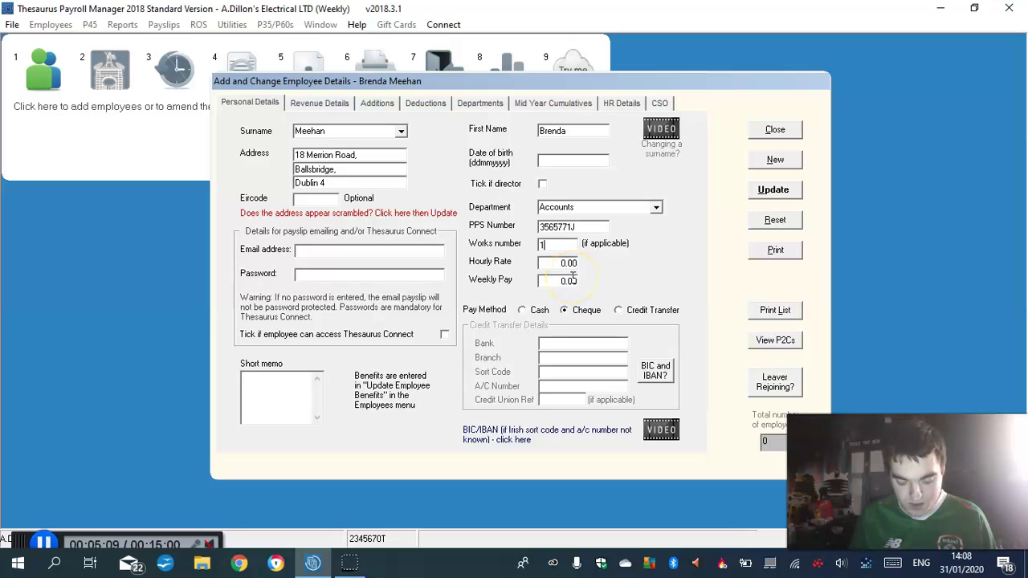
left_click(571, 281)
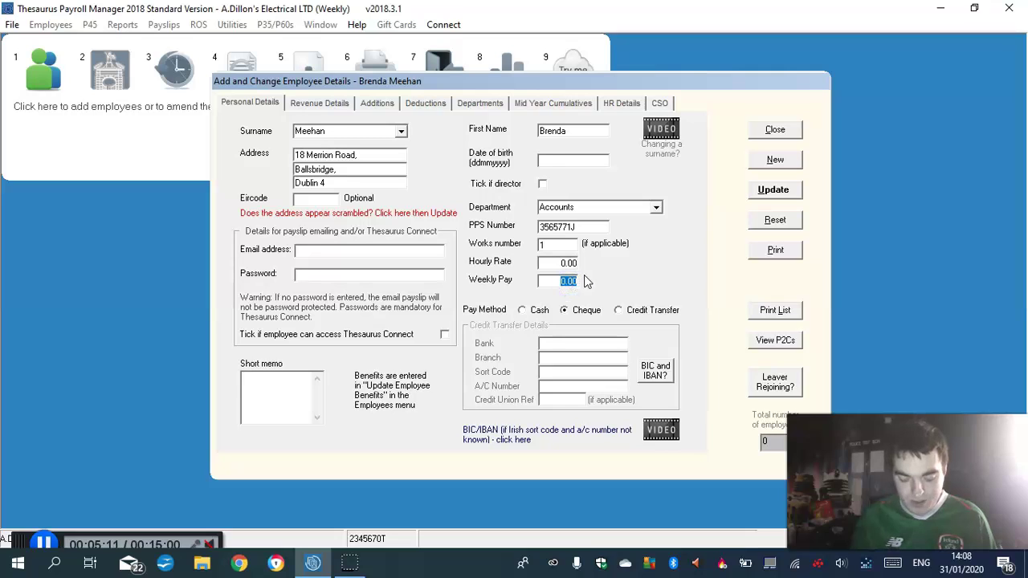
left_click(568, 281)
type("590.")
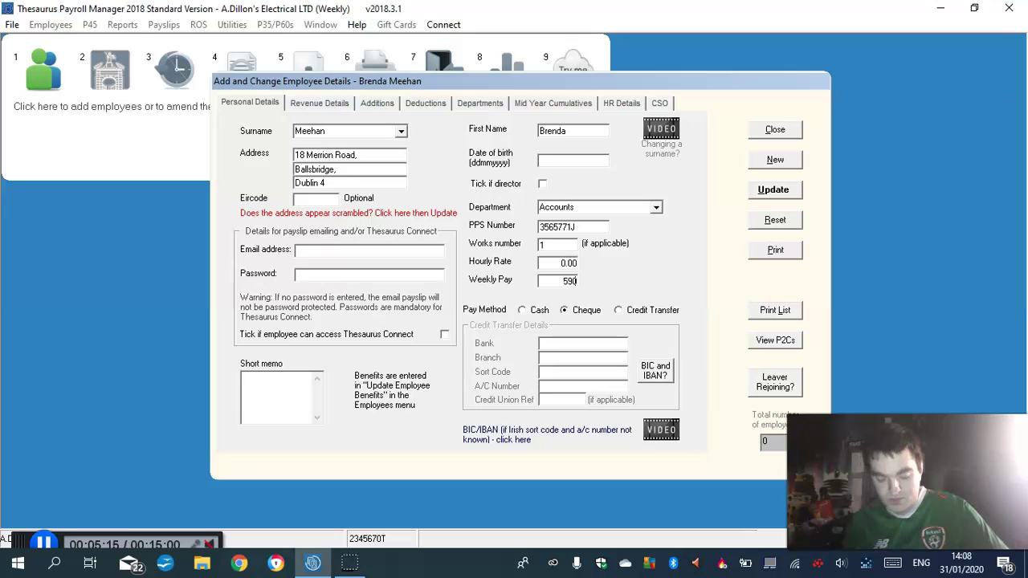
type("50")
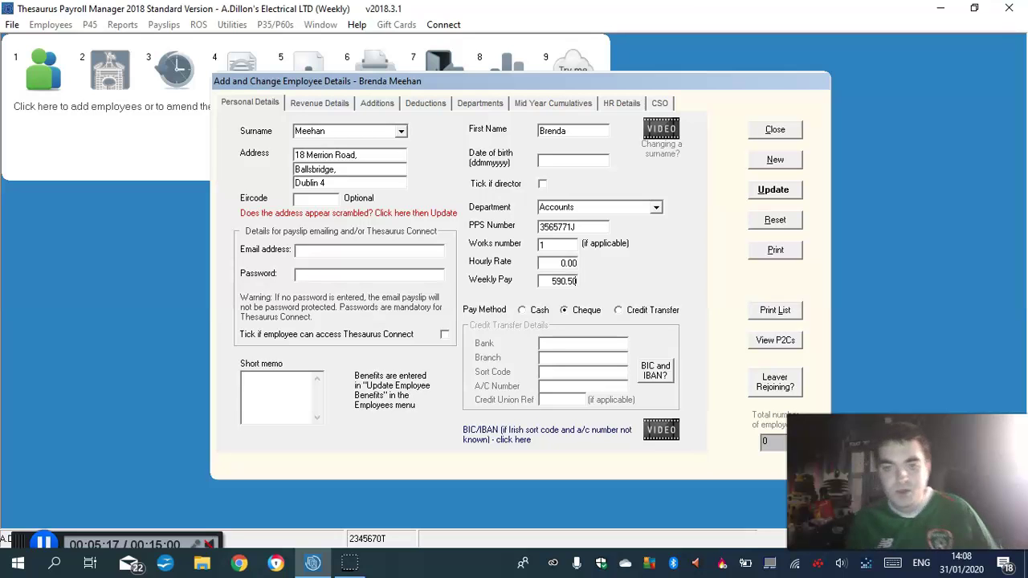
left_click(346, 133)
On Revenue Details, set weekly tax credit 63.46 and weekly cut-off point 630.77
left_click(317, 104)
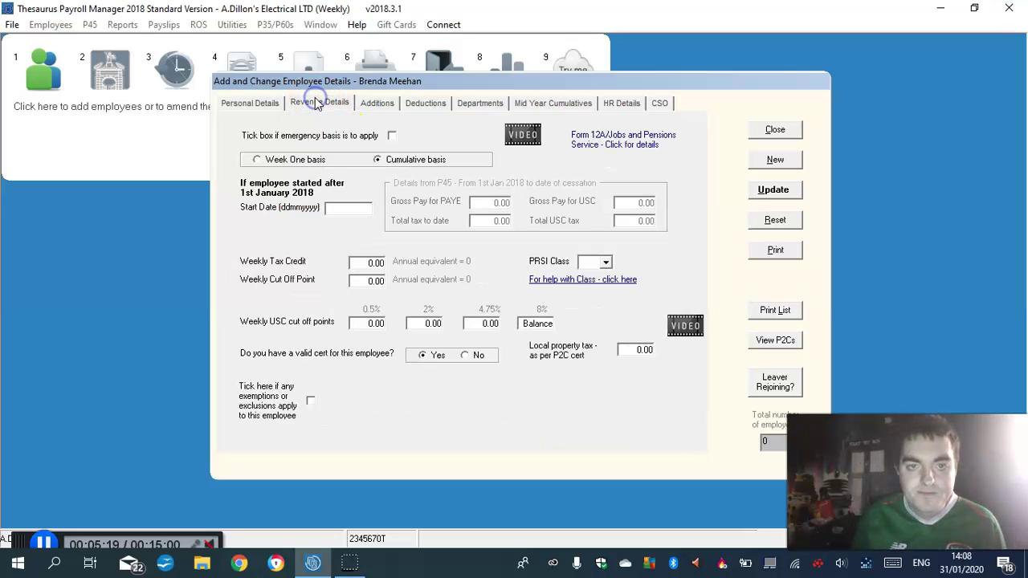
left_click(342, 209)
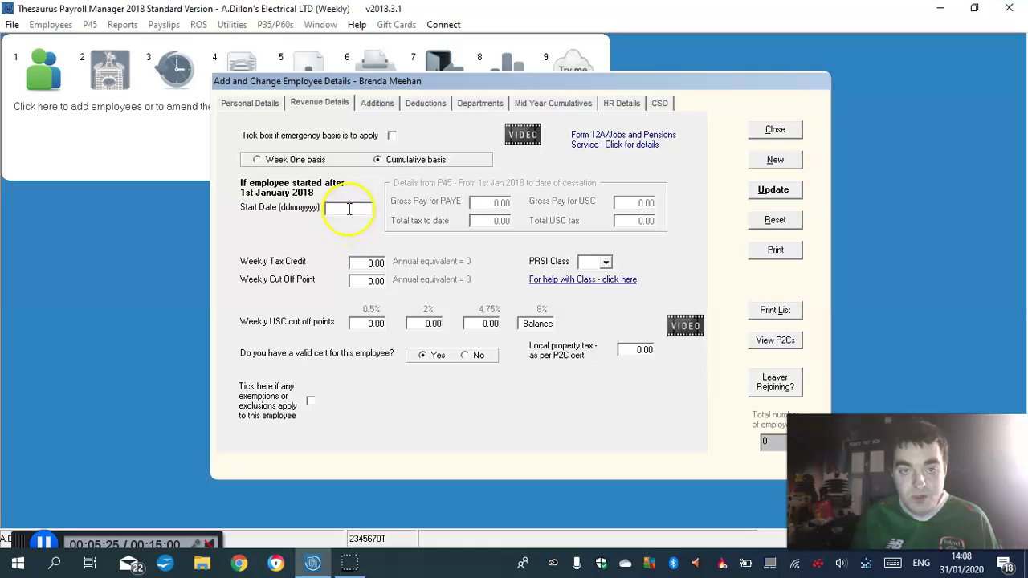
left_click(360, 264)
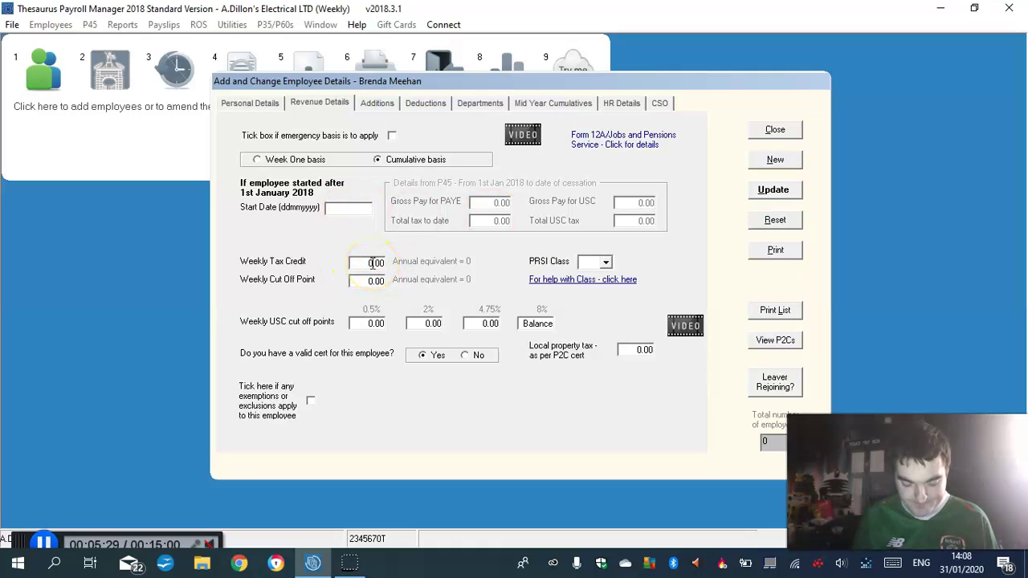
double_click(372, 263)
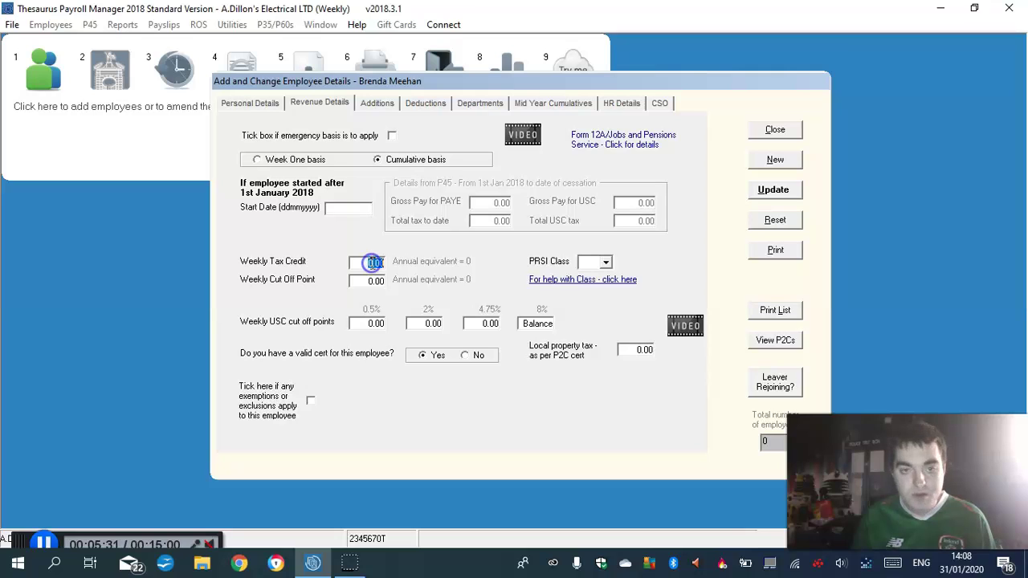
type("63.46")
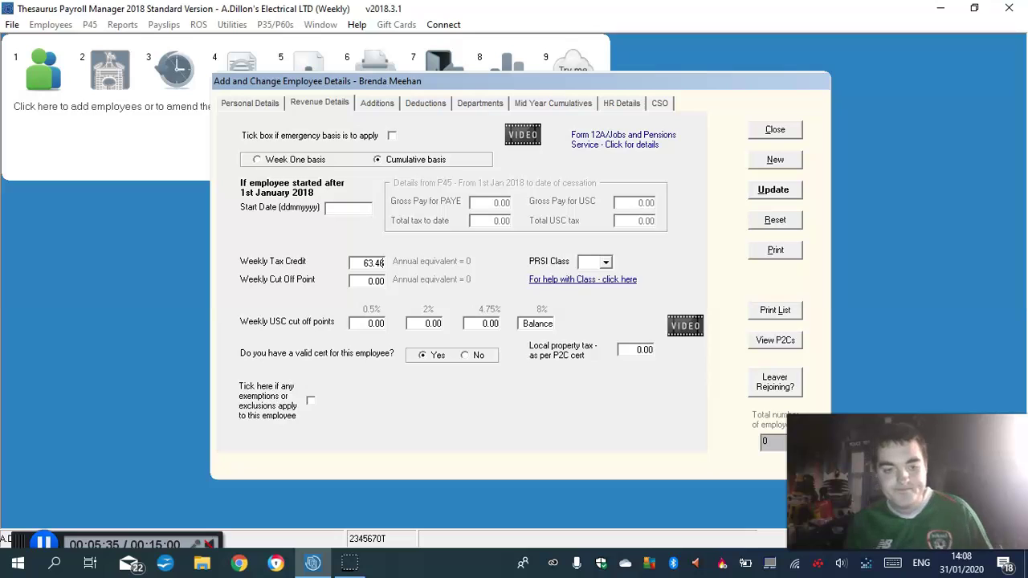
double_click(372, 281)
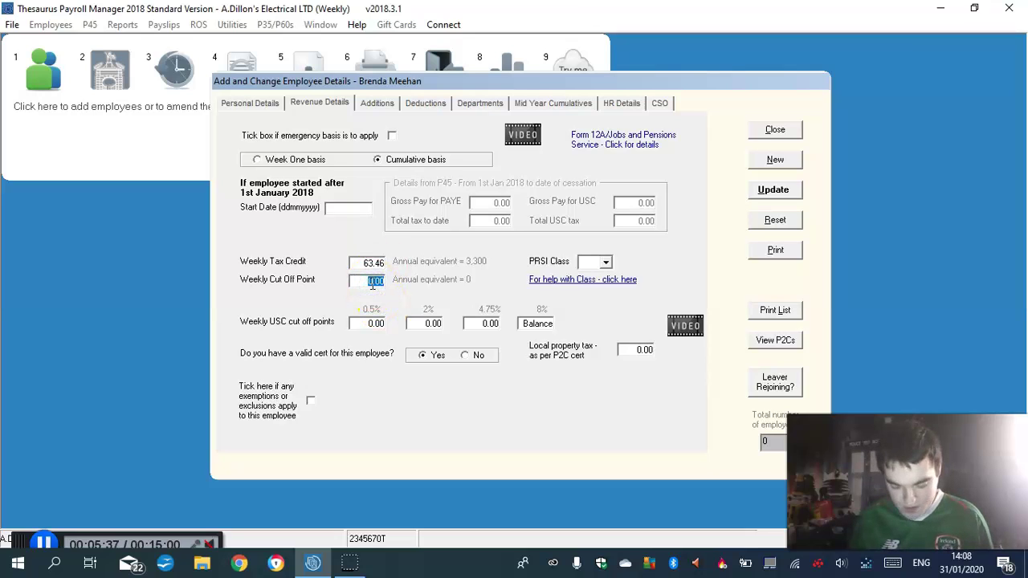
type("630.")
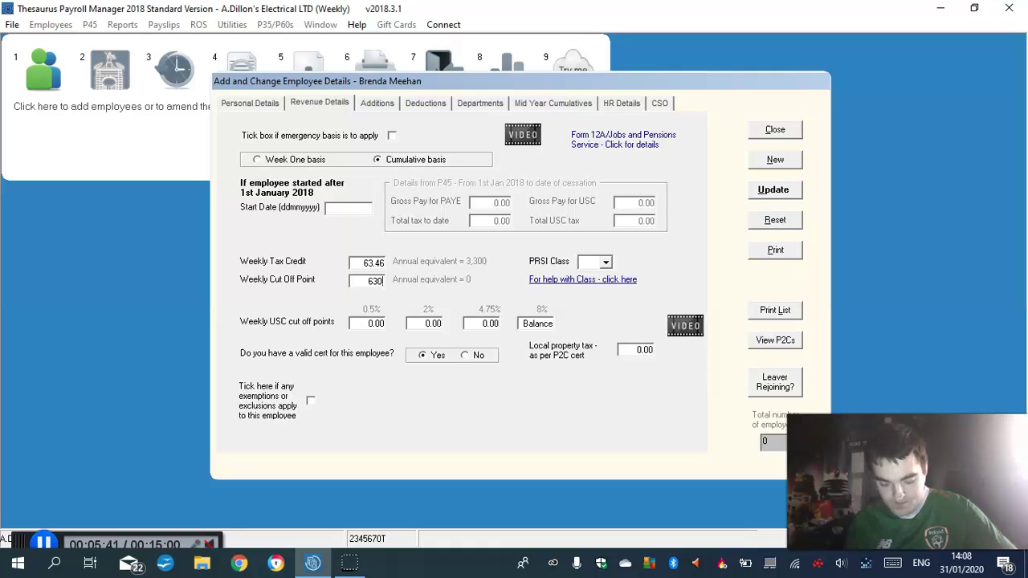
type("77")
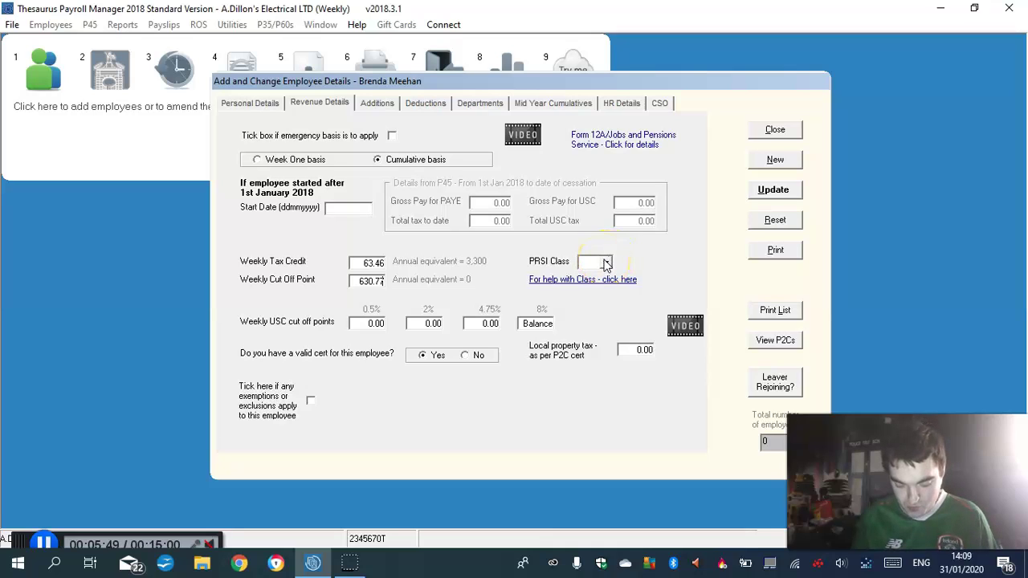
Apply standard USC cut-offs, set PRSI class A0 and confirm a valid tax cert
left_click(606, 263)
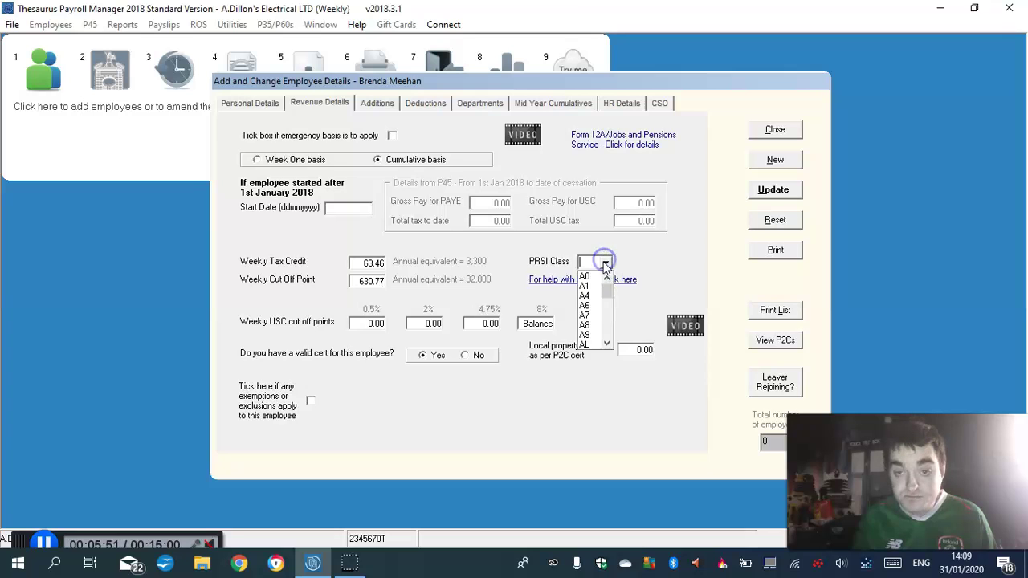
left_click(589, 276)
left_click(363, 324)
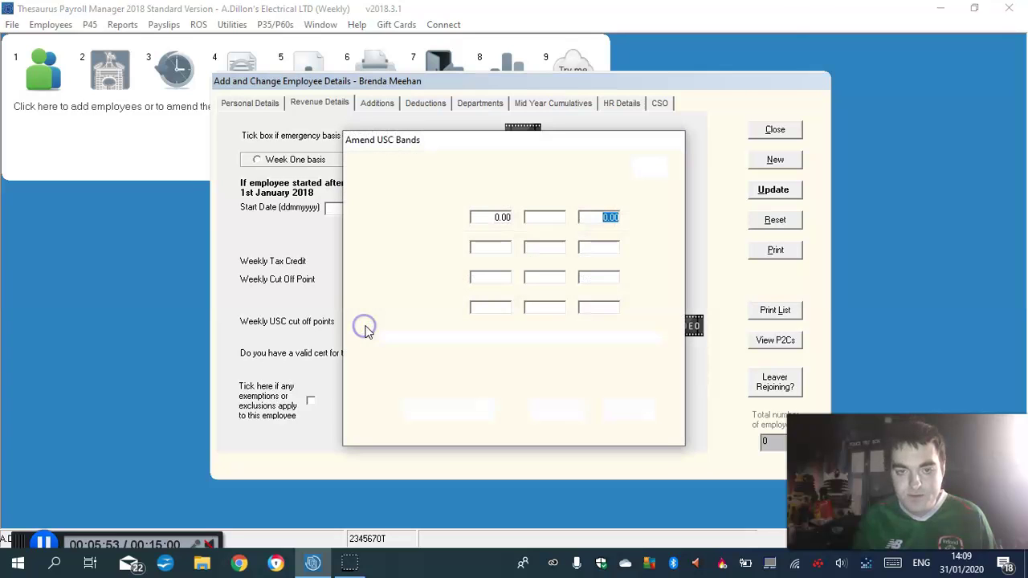
left_click(438, 410)
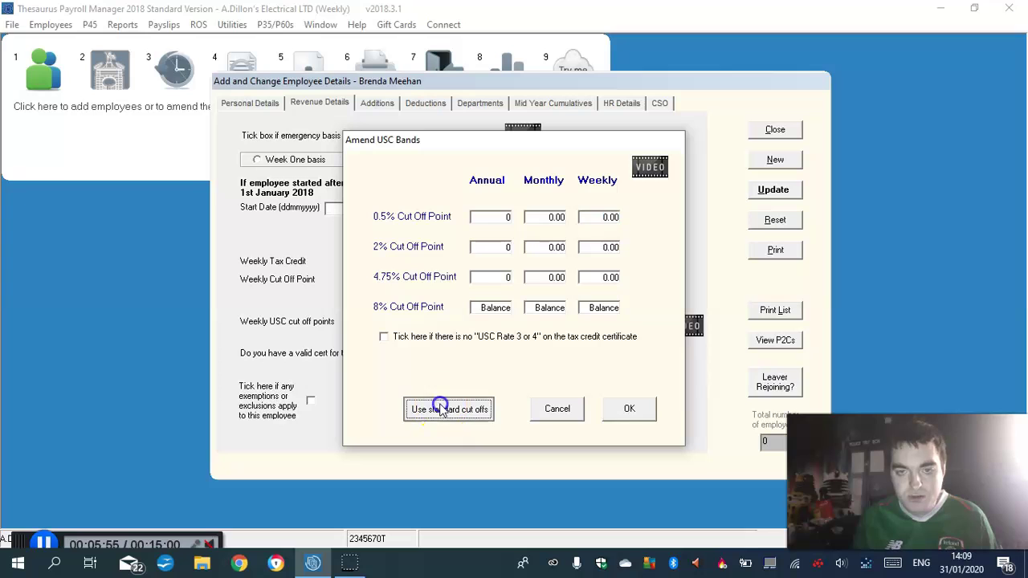
left_click(631, 408)
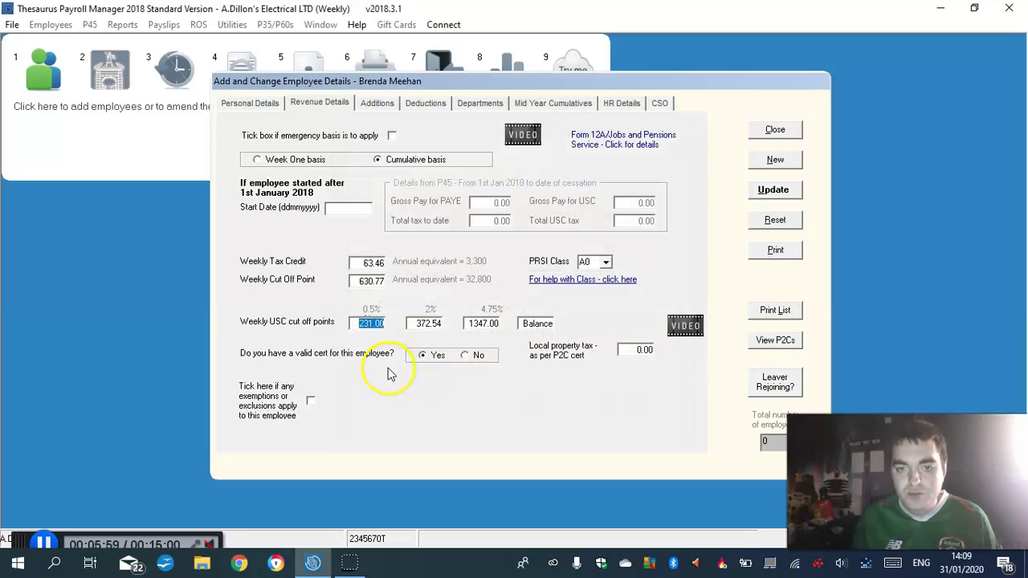
left_click(607, 262)
left_click(593, 290)
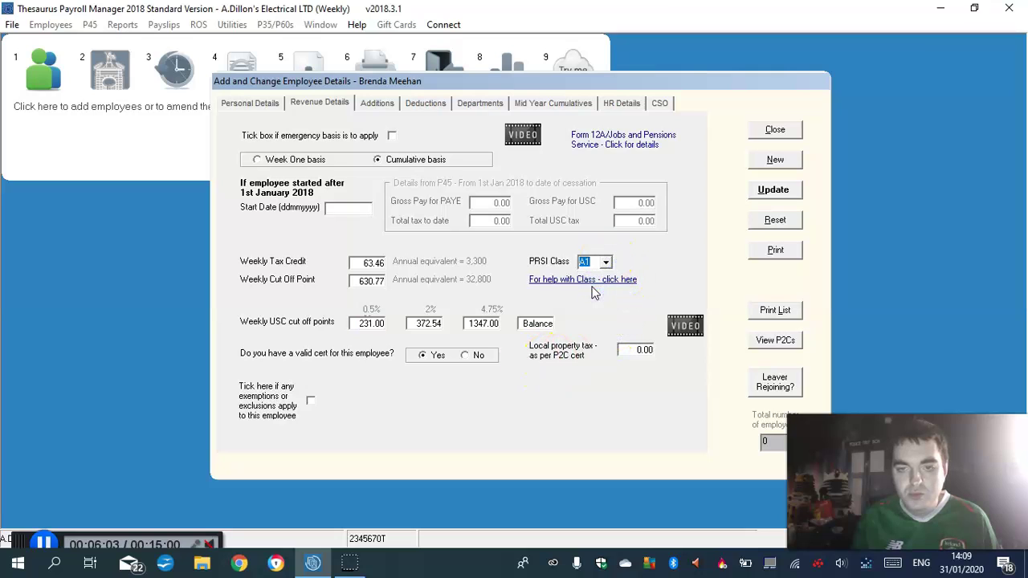
left_click(607, 262)
left_click(606, 278)
left_click(584, 277)
left_click(414, 360)
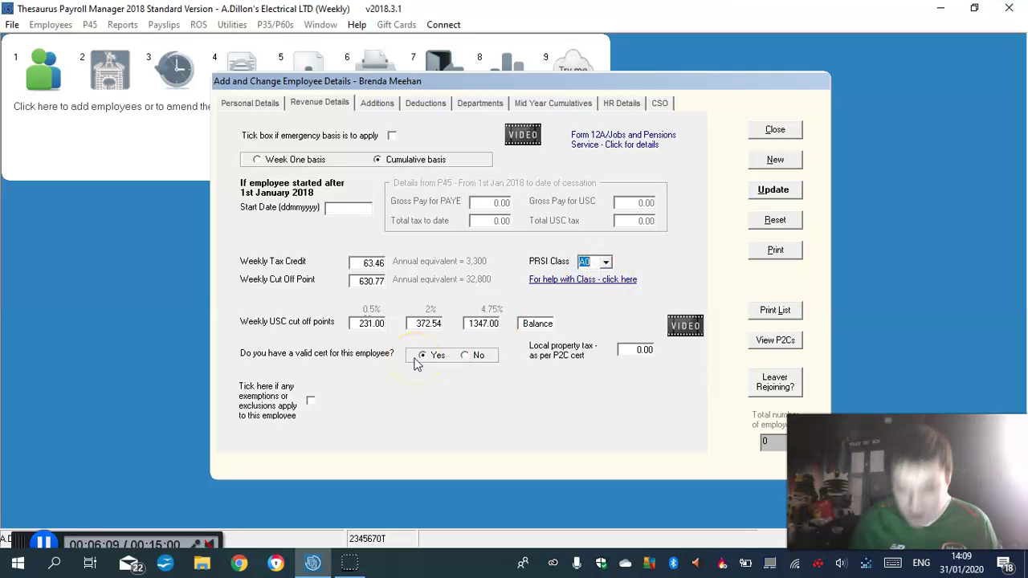
Enter Commission and Bonus as taxable addition descriptions, fixing the misspelled entries
left_click(378, 103)
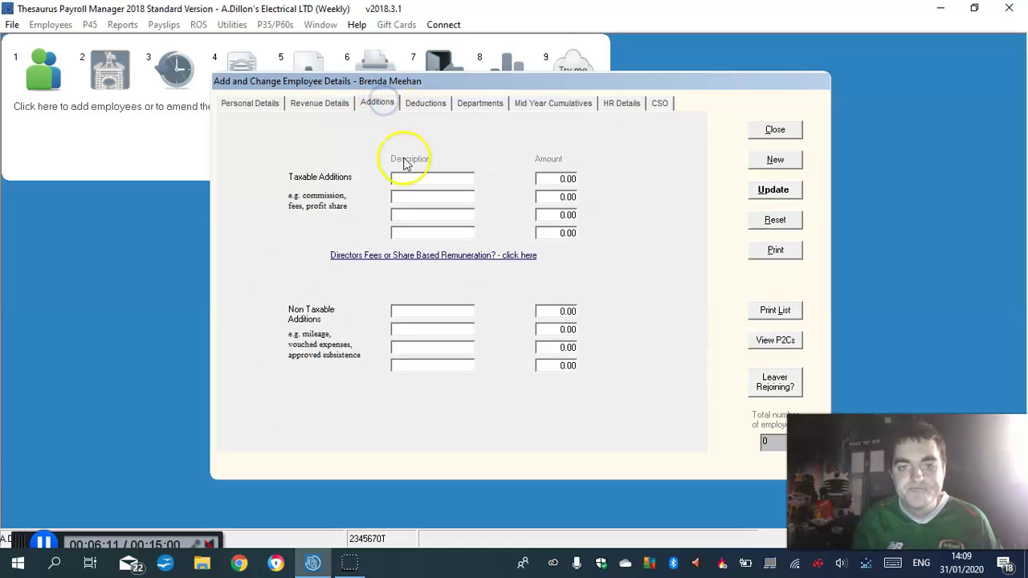
left_click(415, 178)
type("Co")
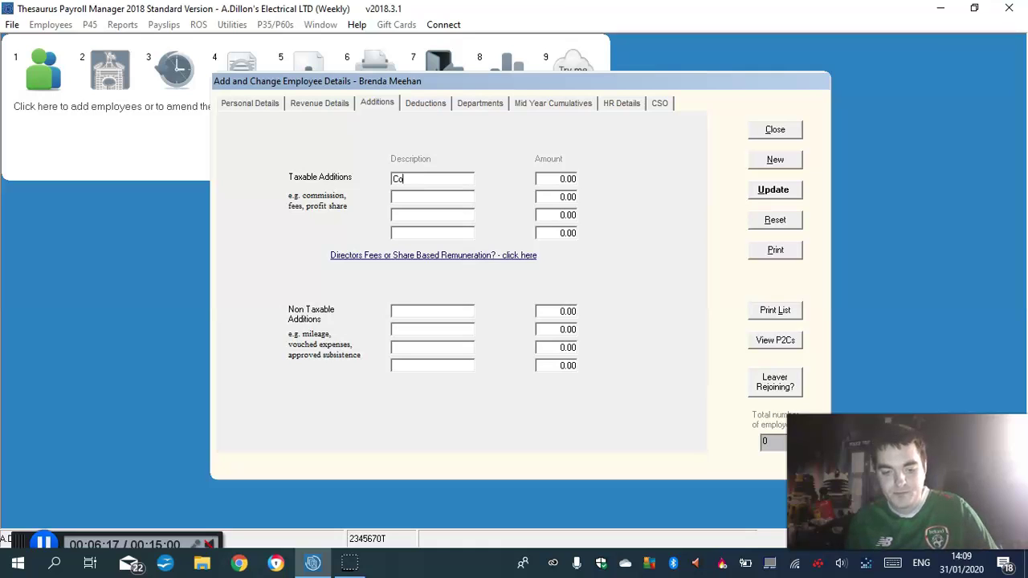
type("mm")
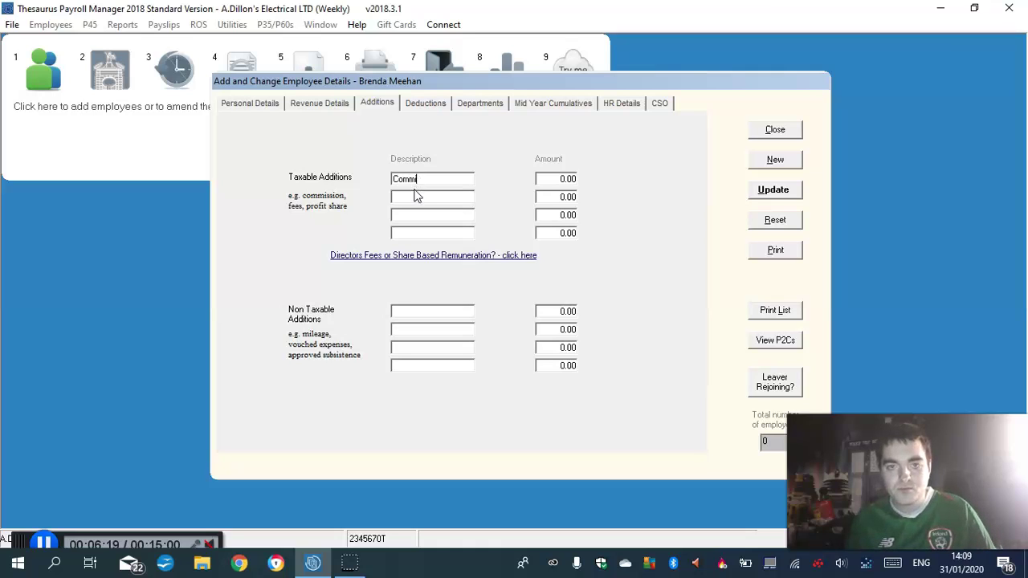
type("isSion")
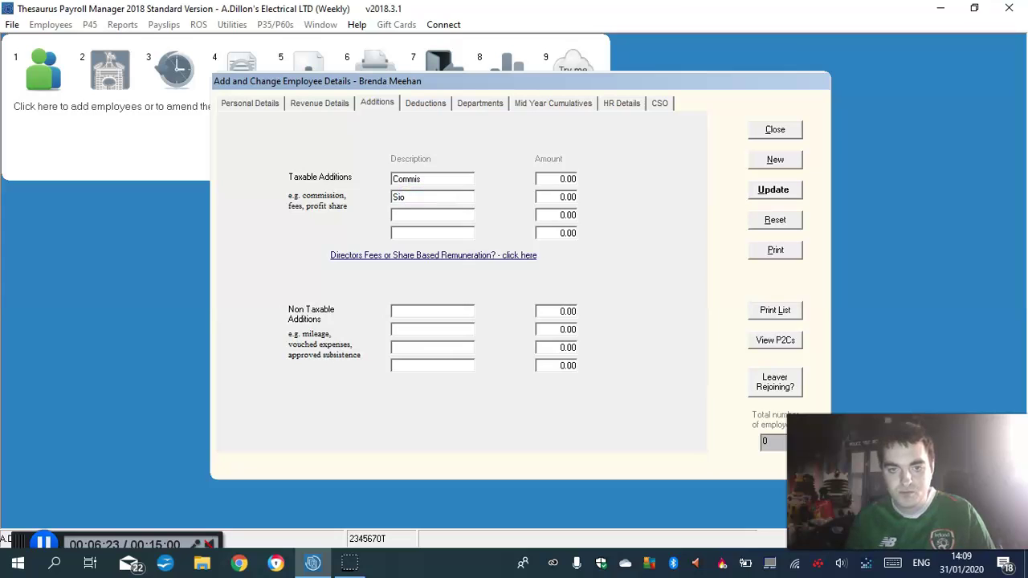
key("shift+Home")
key("BackSpace")
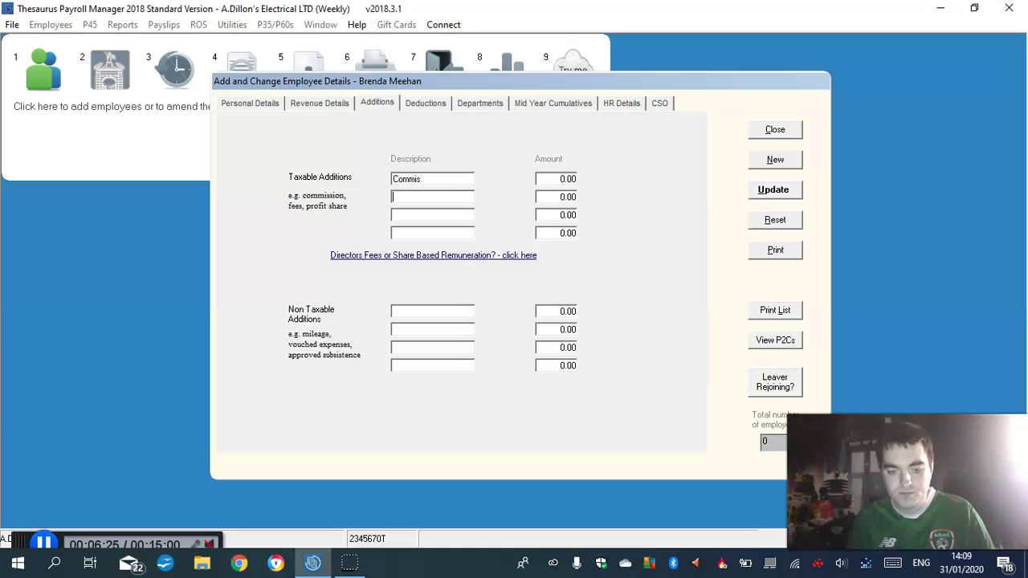
type("Bonu")
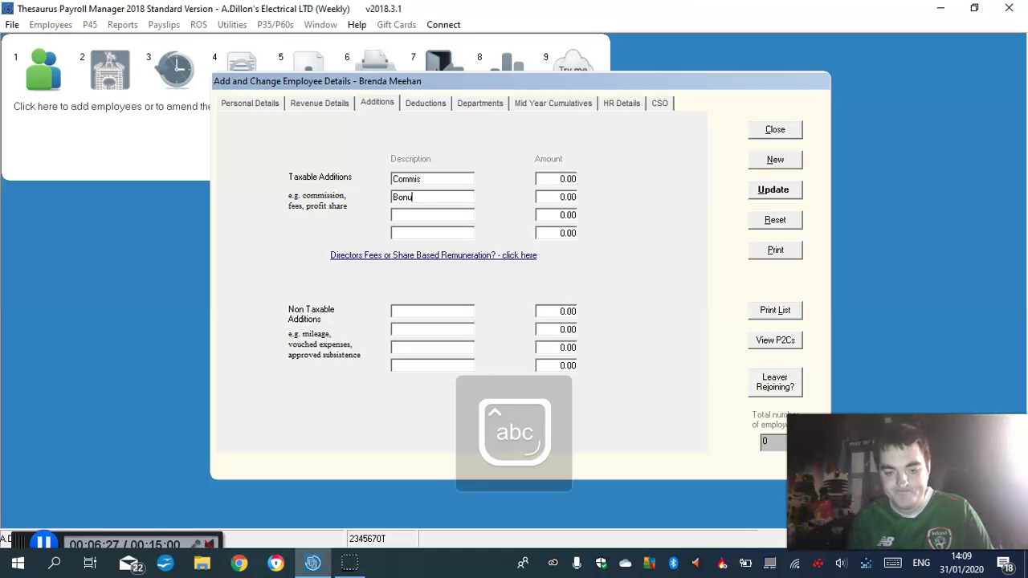
type("s")
double_click(426, 176)
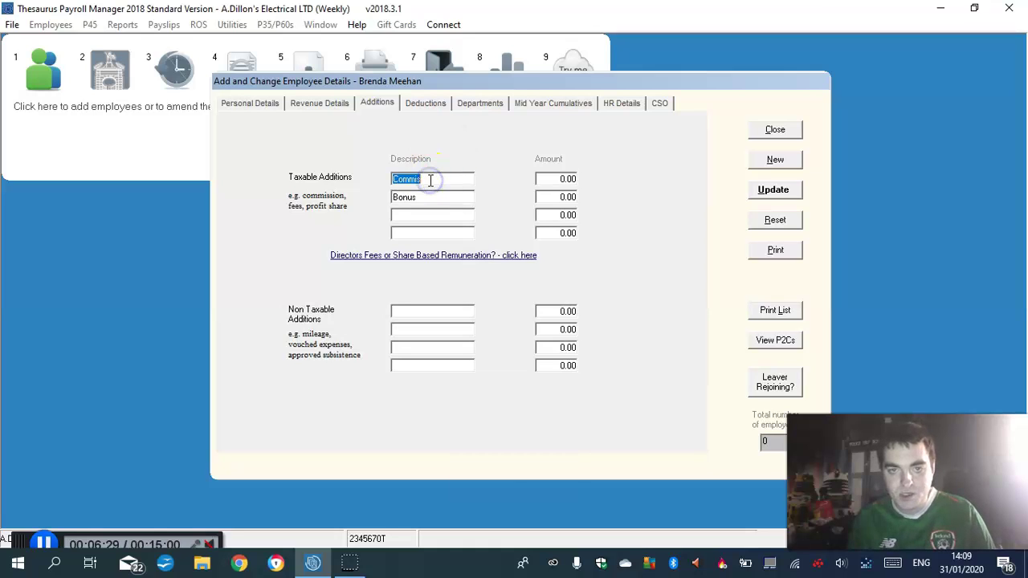
left_click(429, 180)
type("s")
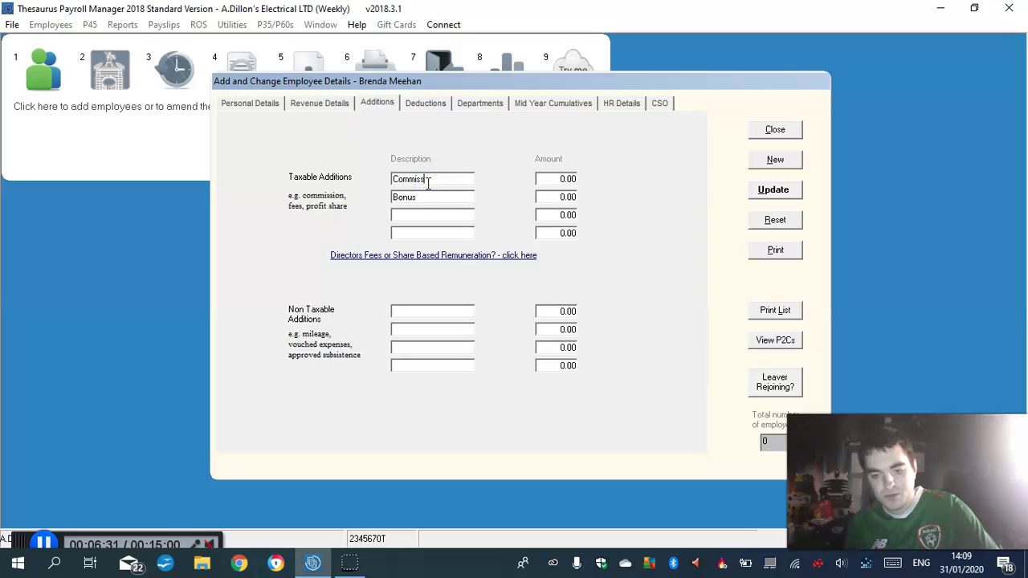
type("ion")
Set the Commission amount to 30.65 and the Bonus amount to 32.89
left_click(562, 179)
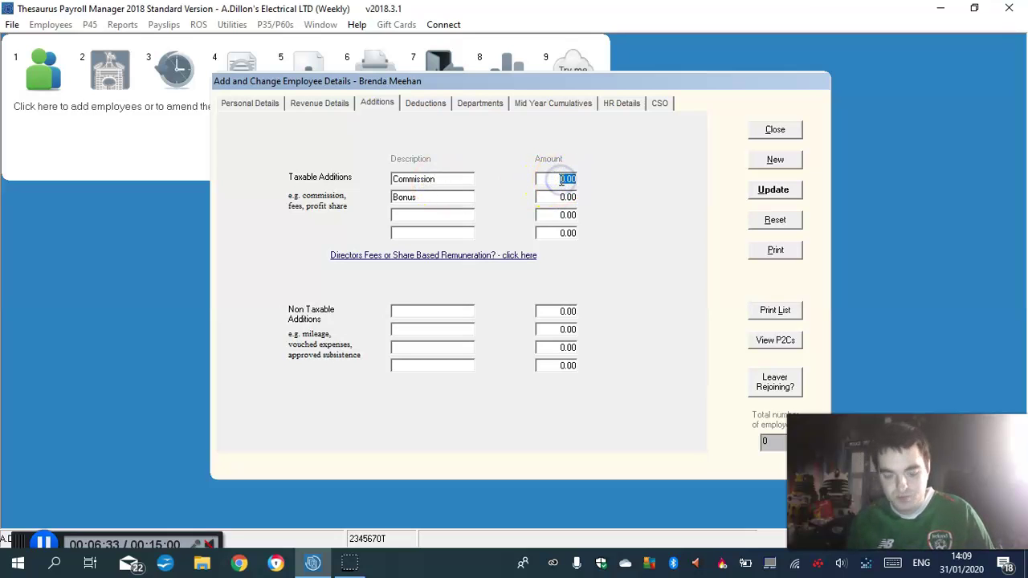
type("30.65")
left_click(567, 197)
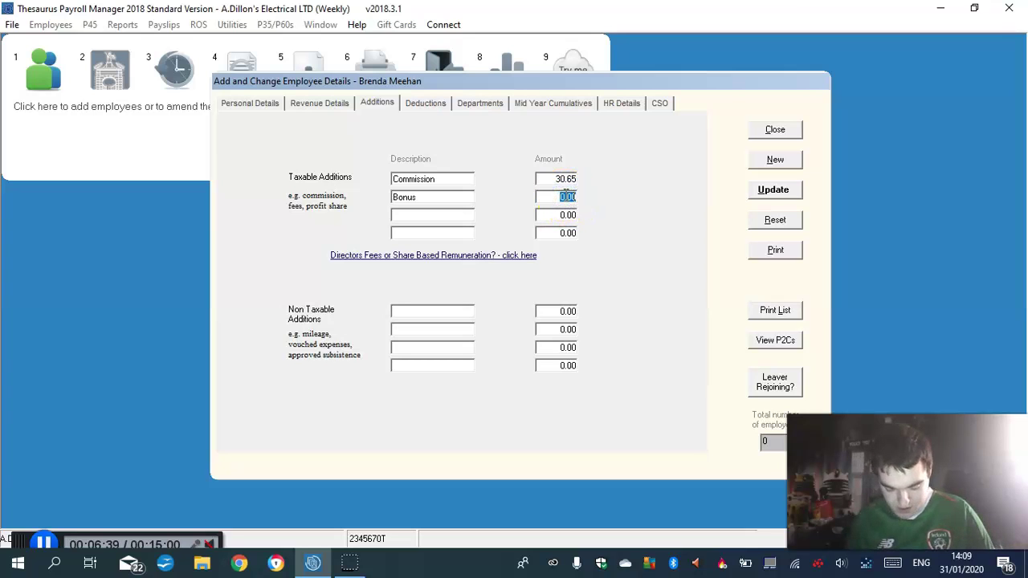
left_click(565, 196)
type("32.")
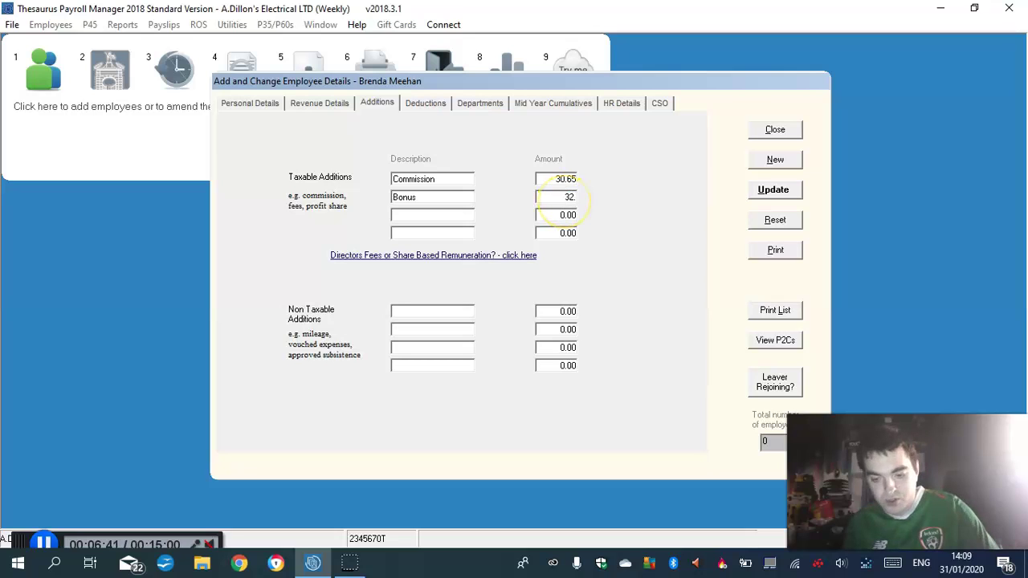
type("89")
left_click(566, 214)
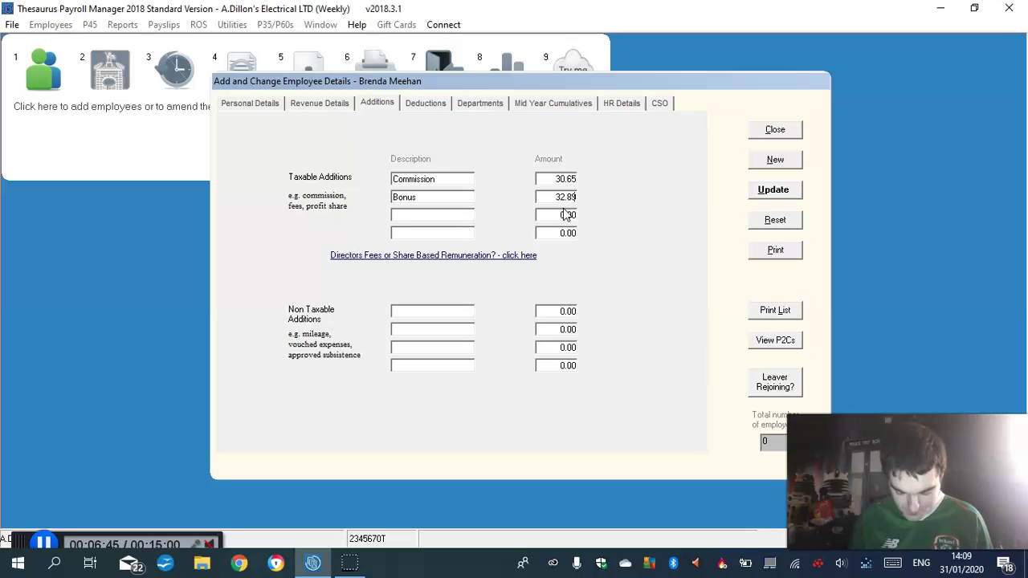
Set a 2.5% PRSA pension deduction, with amounts treated as percentages
left_click(421, 103)
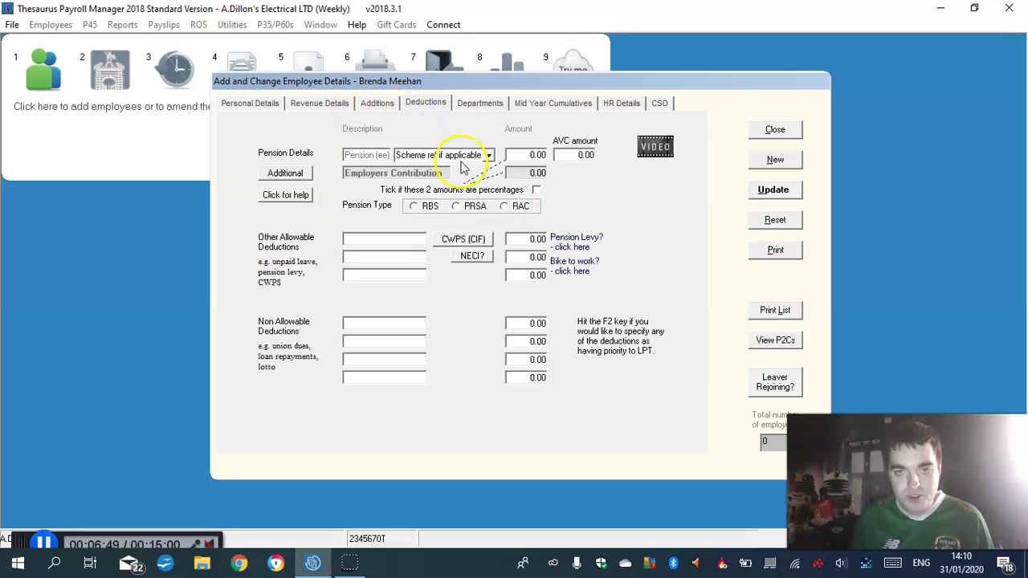
double_click(538, 155)
type("2")
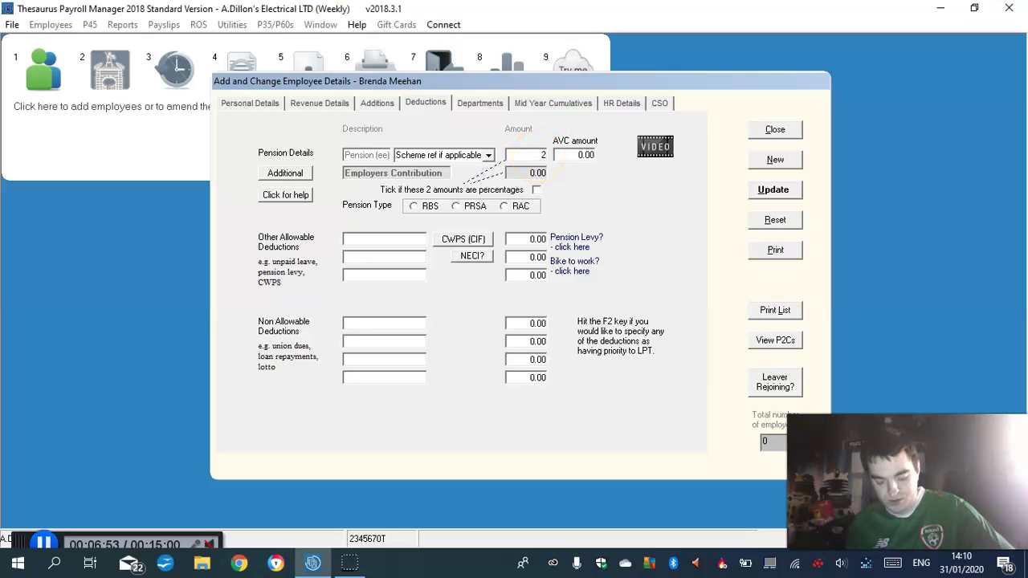
type(".5")
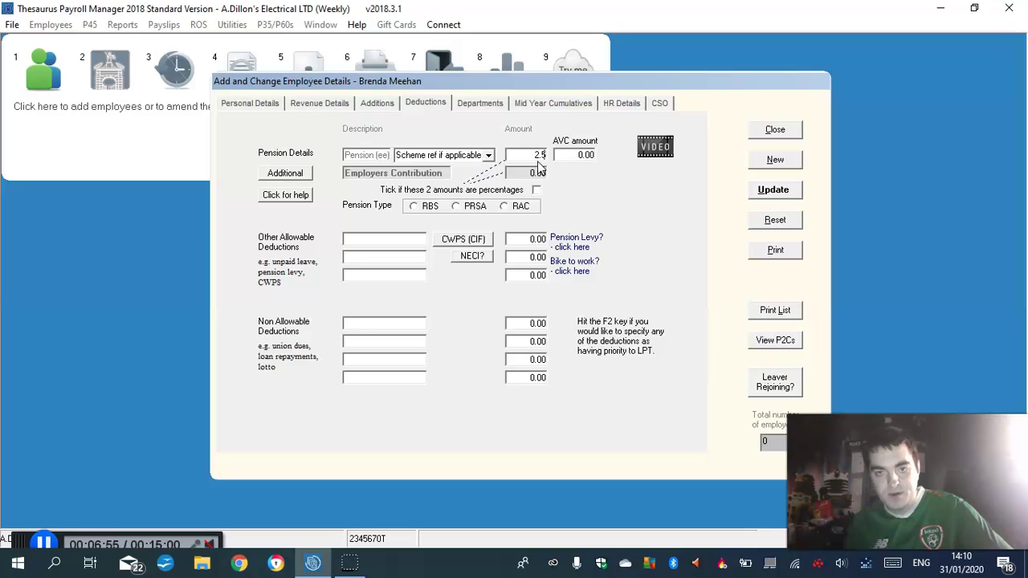
left_click(535, 191)
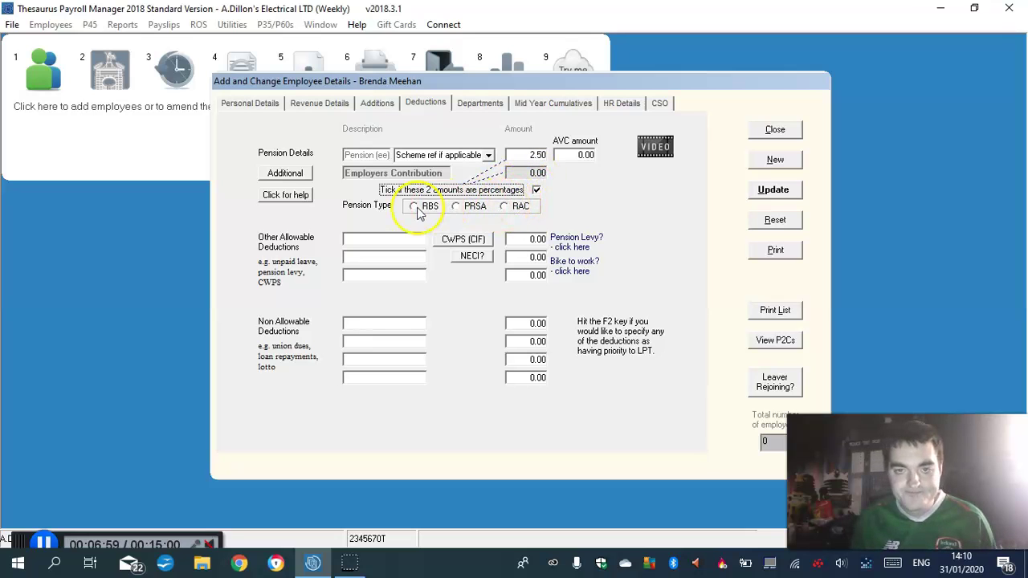
left_click(457, 207)
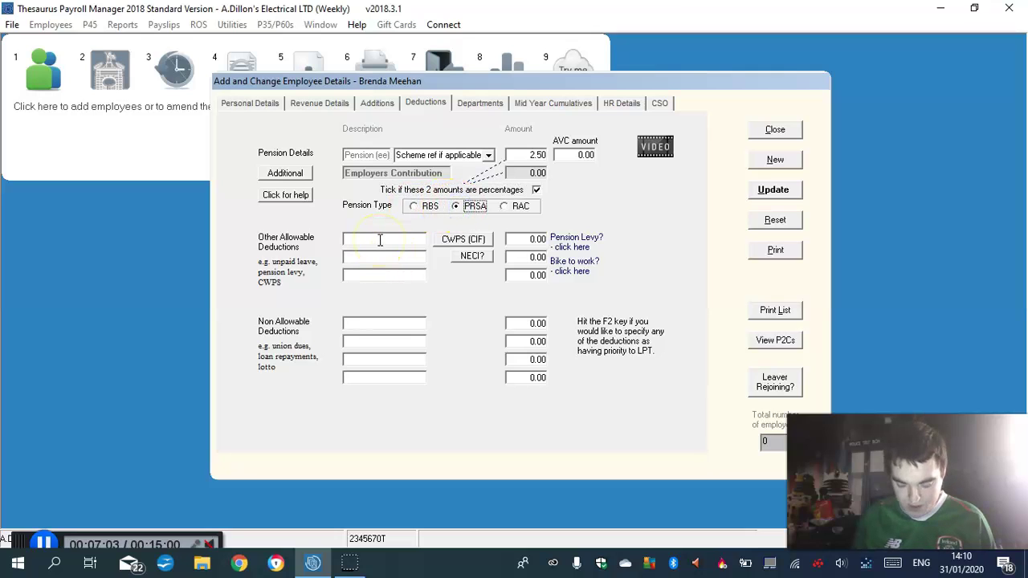
Add a Trade Union non-allowable deduction of 8.63
left_click(353, 324)
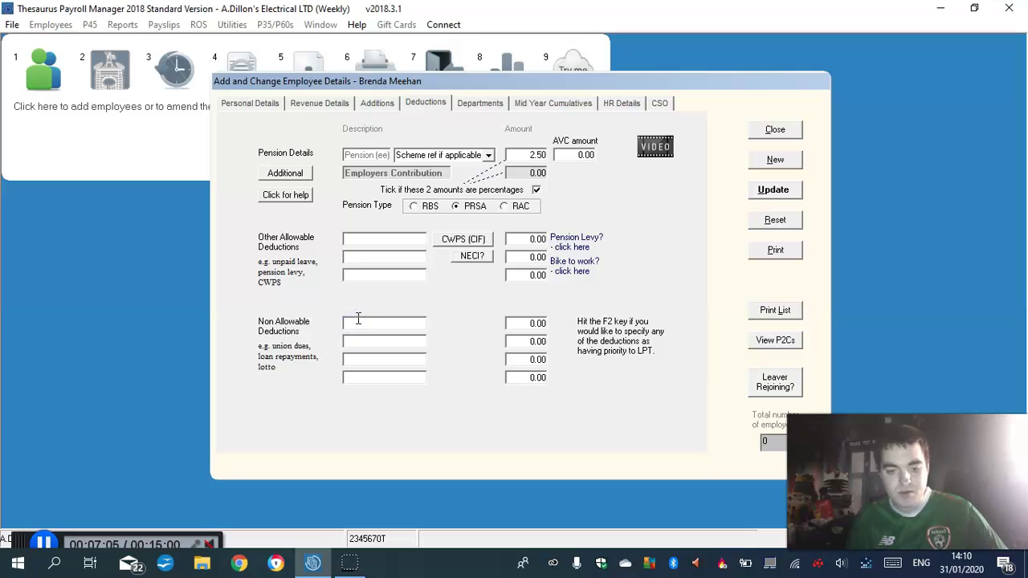
type("Trade")
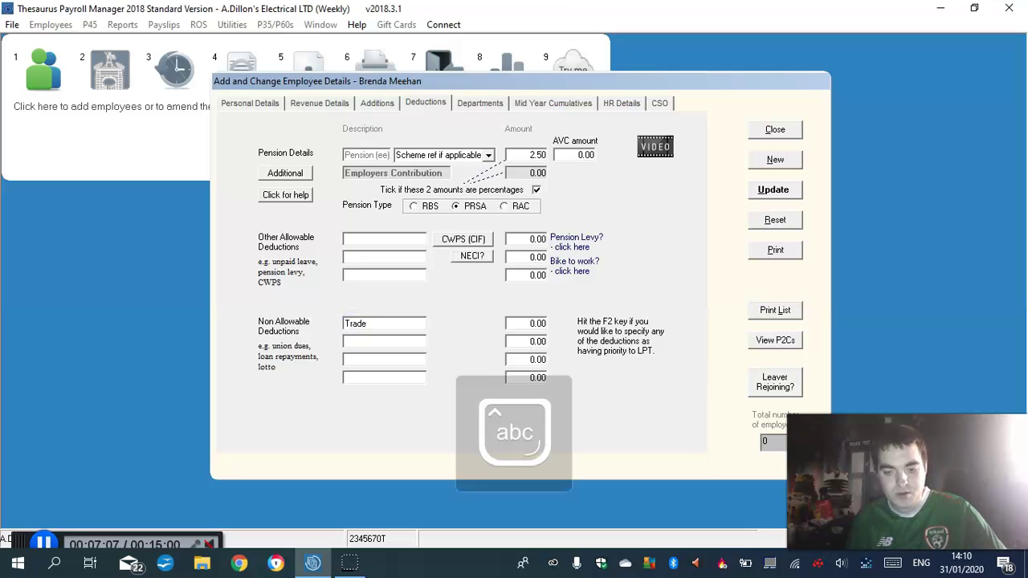
type(" Union")
left_click(534, 323)
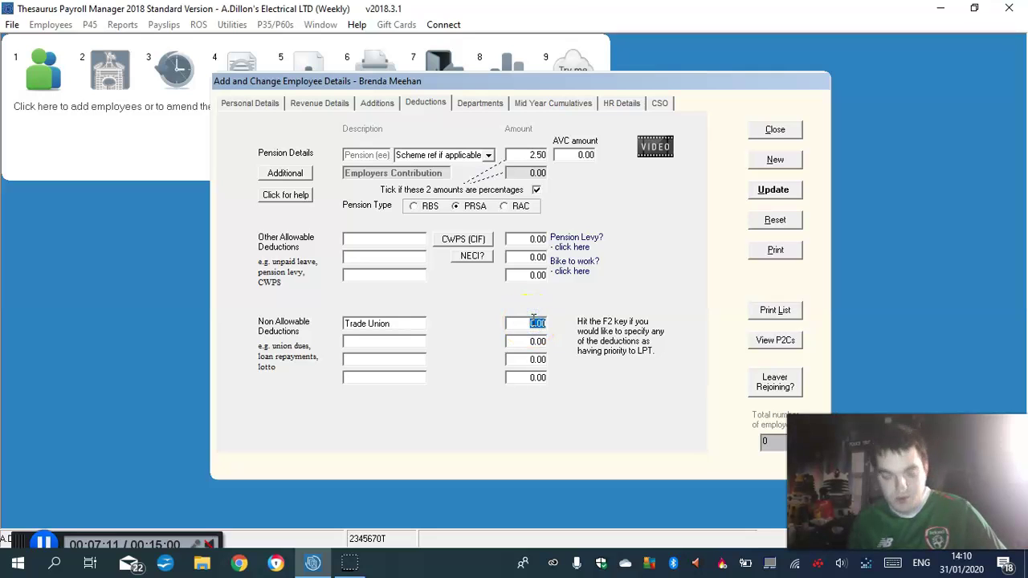
type("8.63")
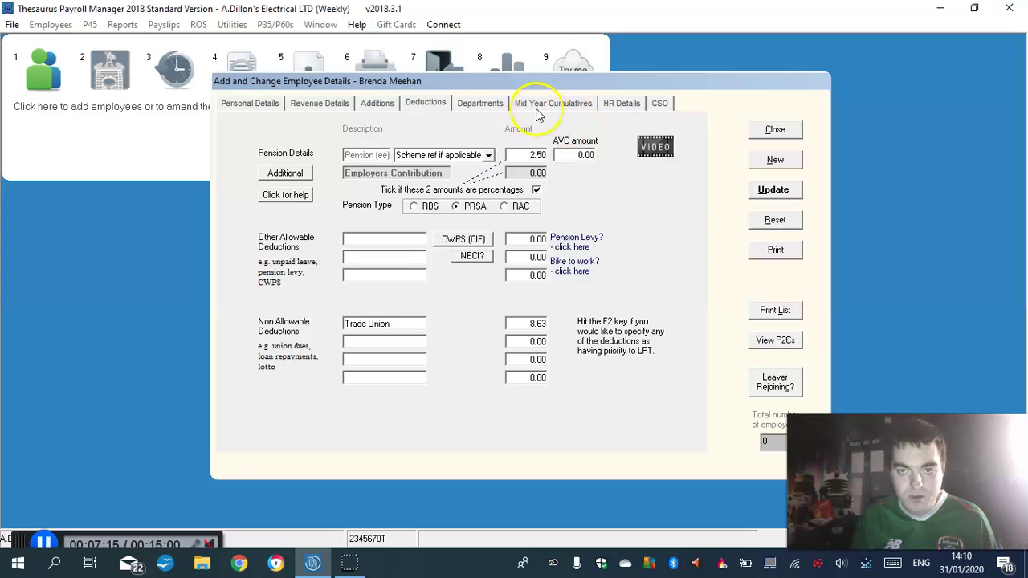
left_click(474, 105)
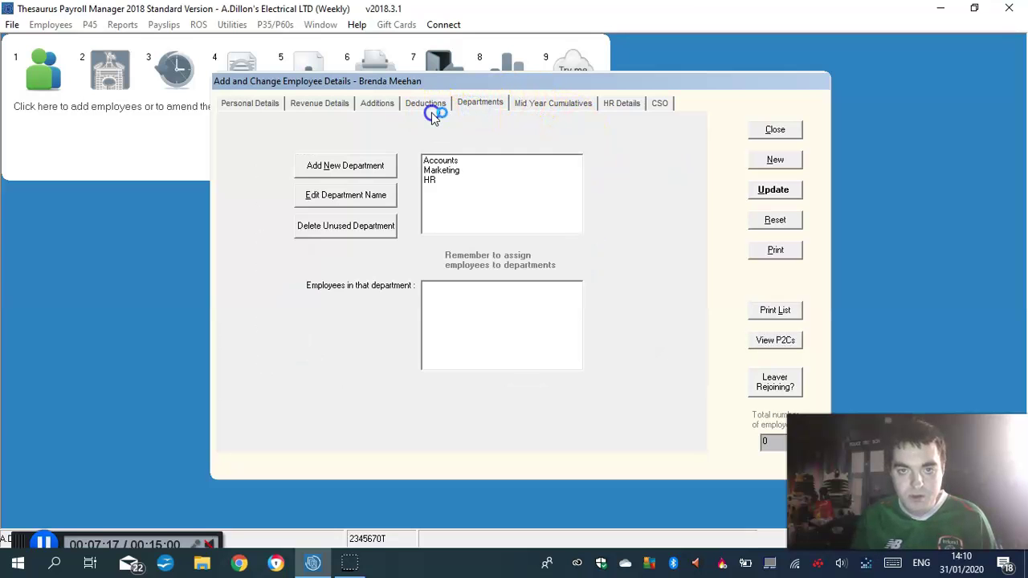
Check the Mid Year Cumulatives, then save the first employee's record with Update and confirm
left_click(431, 103)
left_click(534, 103)
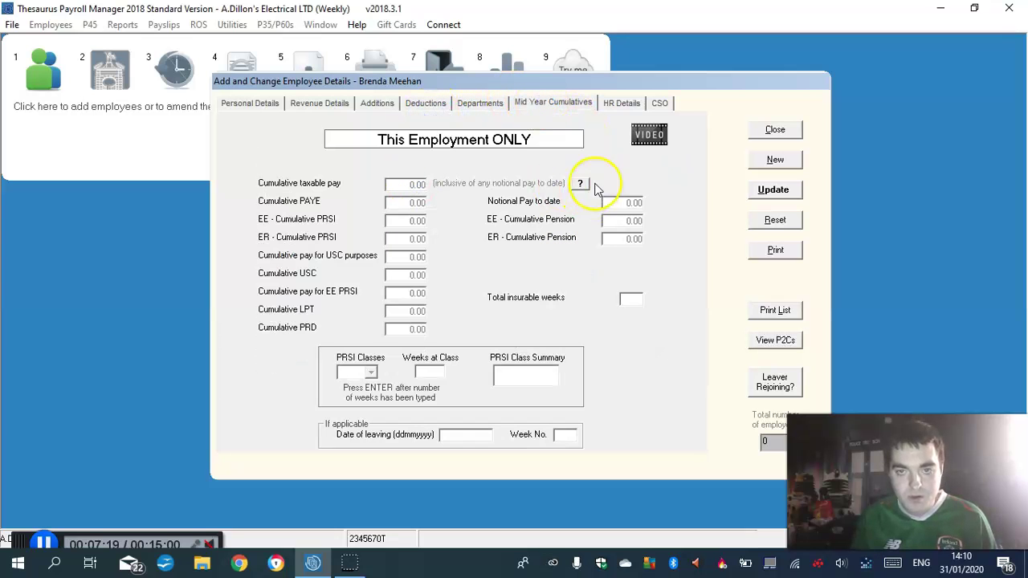
left_click(482, 433)
left_click(249, 102)
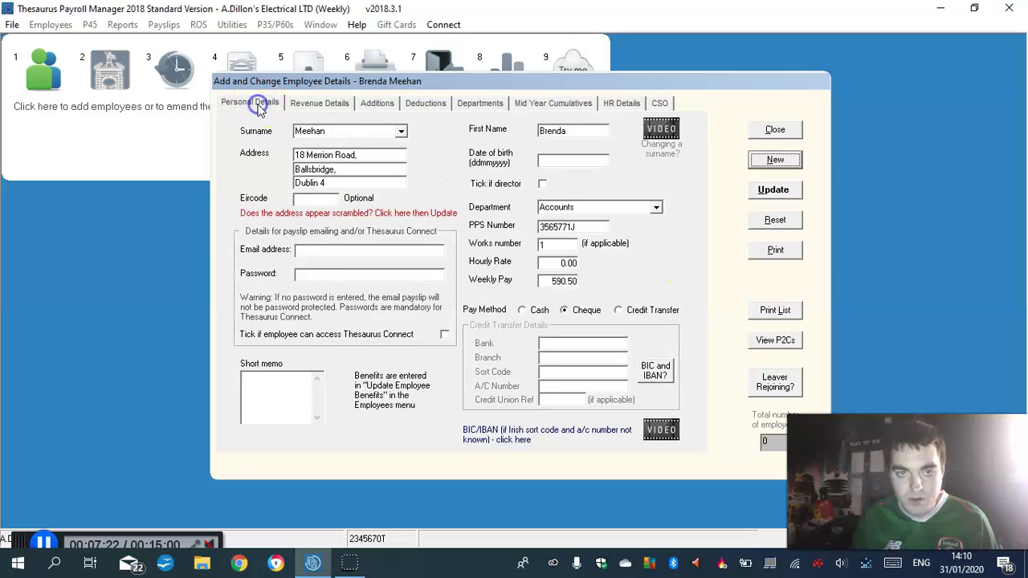
left_click(773, 191)
left_click(618, 329)
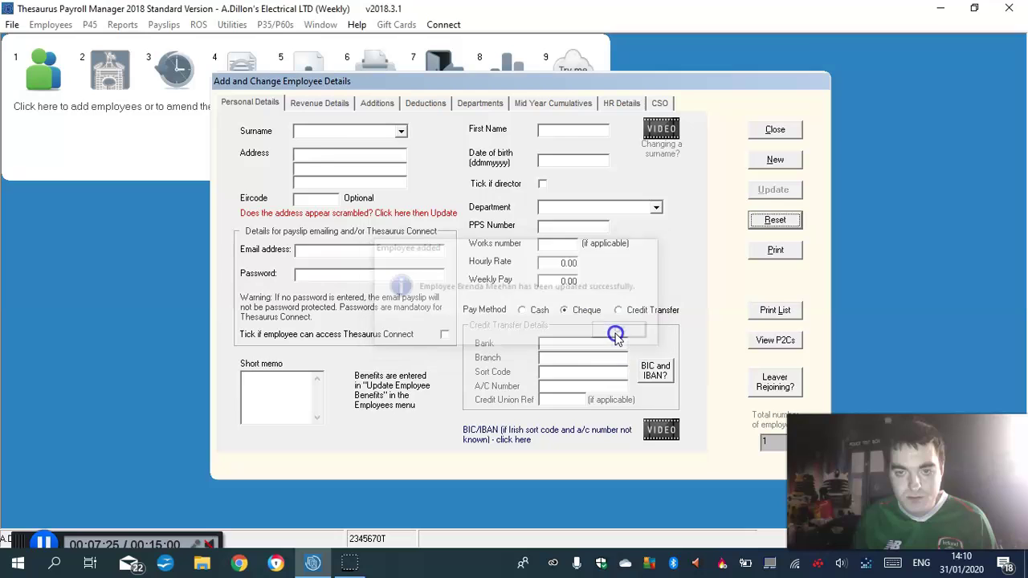
left_click(305, 144)
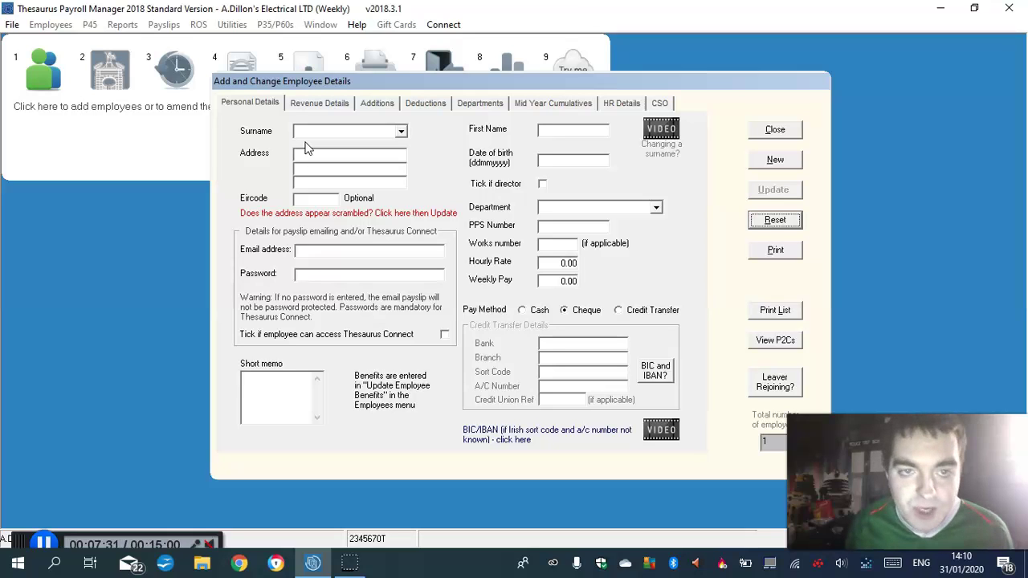
Enter the second employee's surname and first name
left_click(314, 141)
left_click(311, 132)
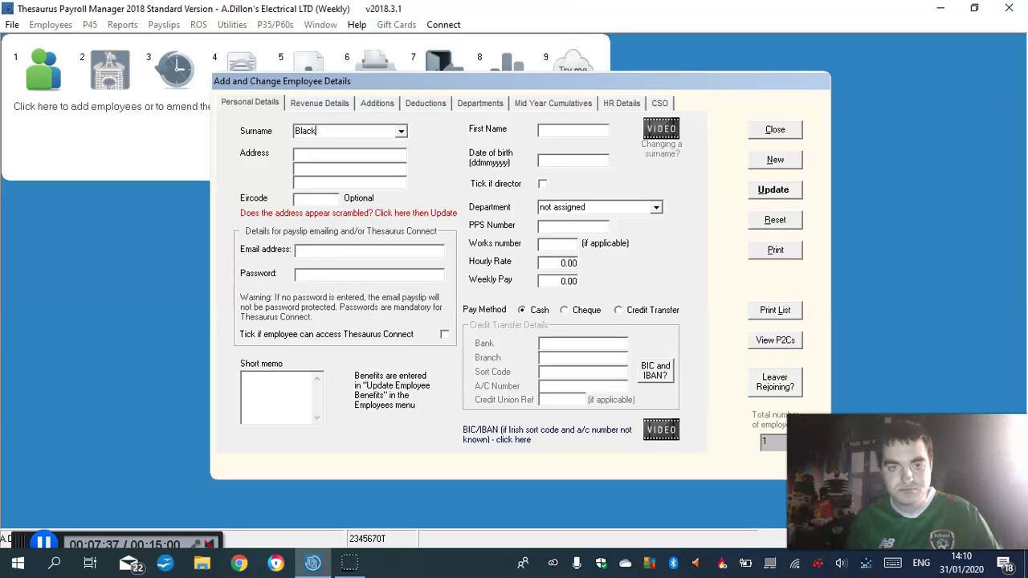
left_click(554, 129)
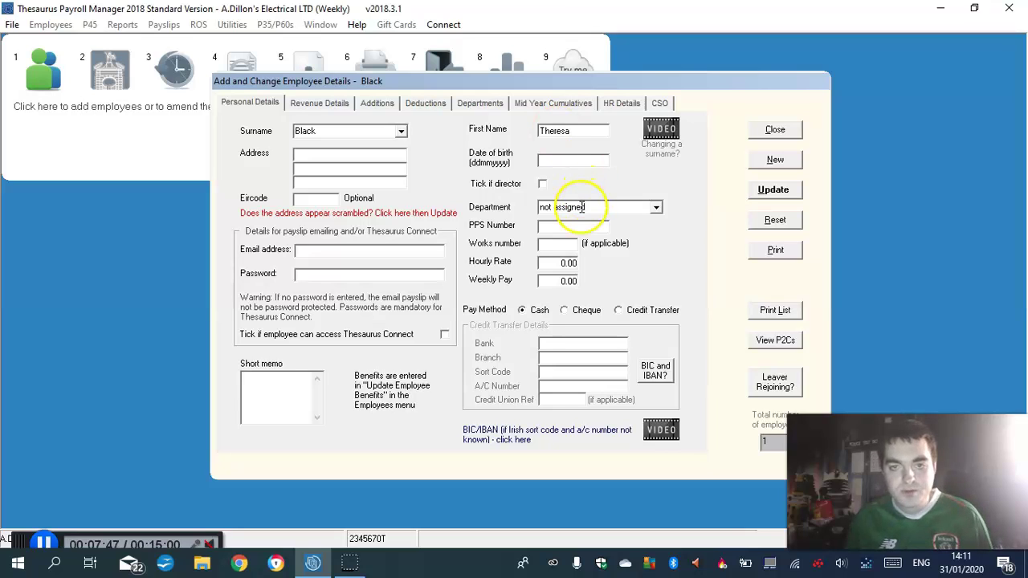
Assign the employee to the Marketing department and enter the PPS number
left_click(656, 207)
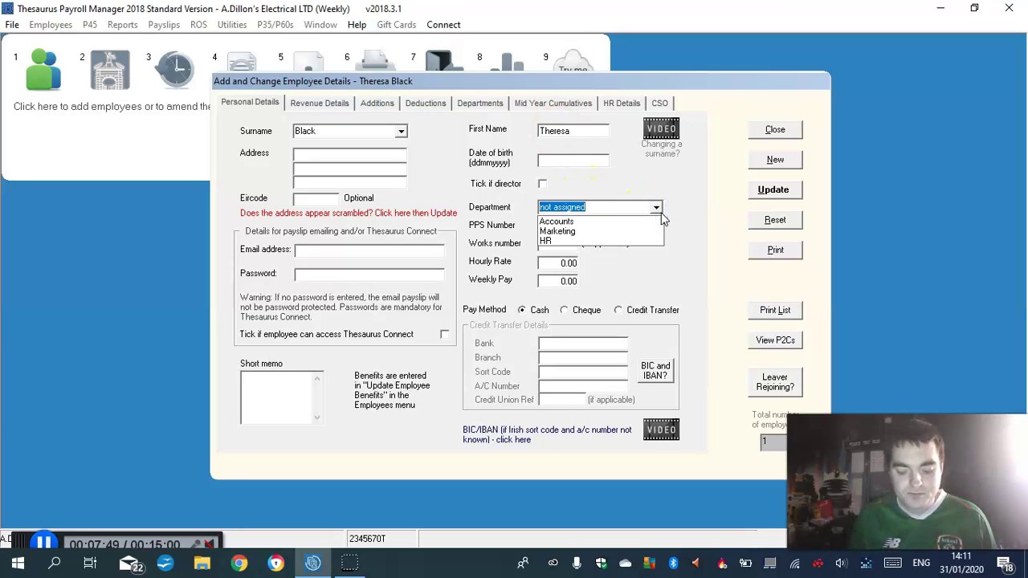
left_click(560, 230)
left_click(560, 226)
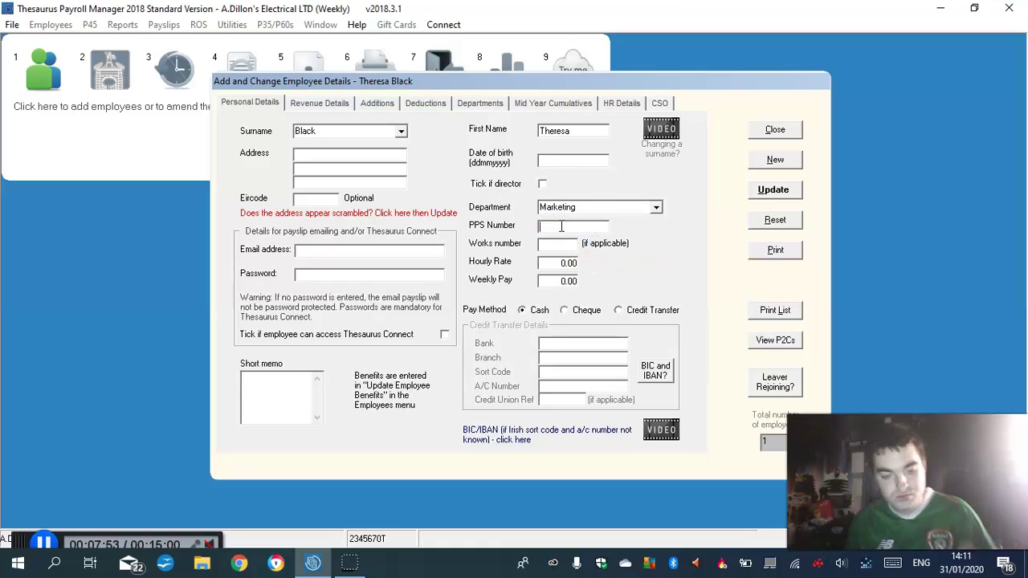
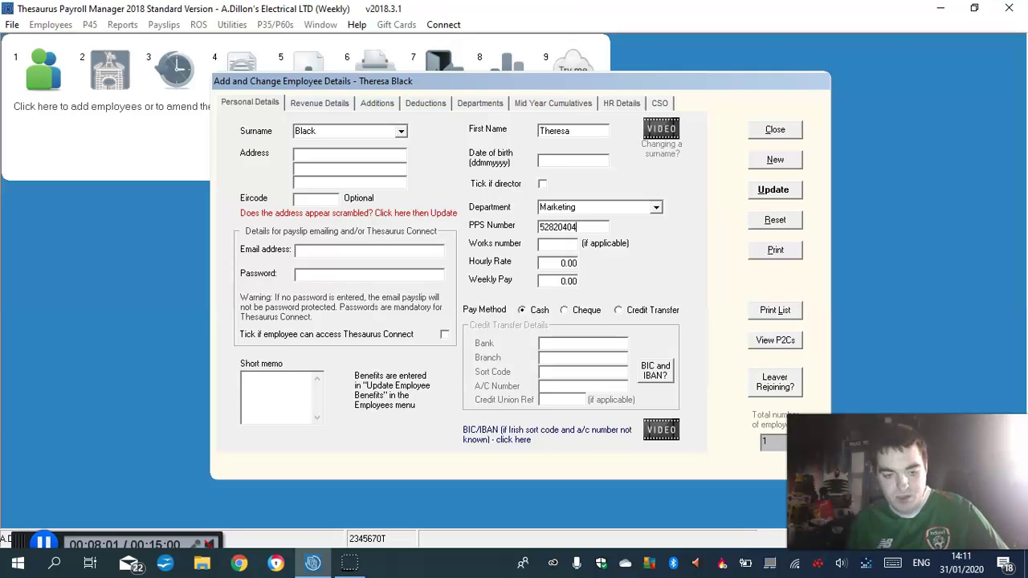
key("Caps_Lock")
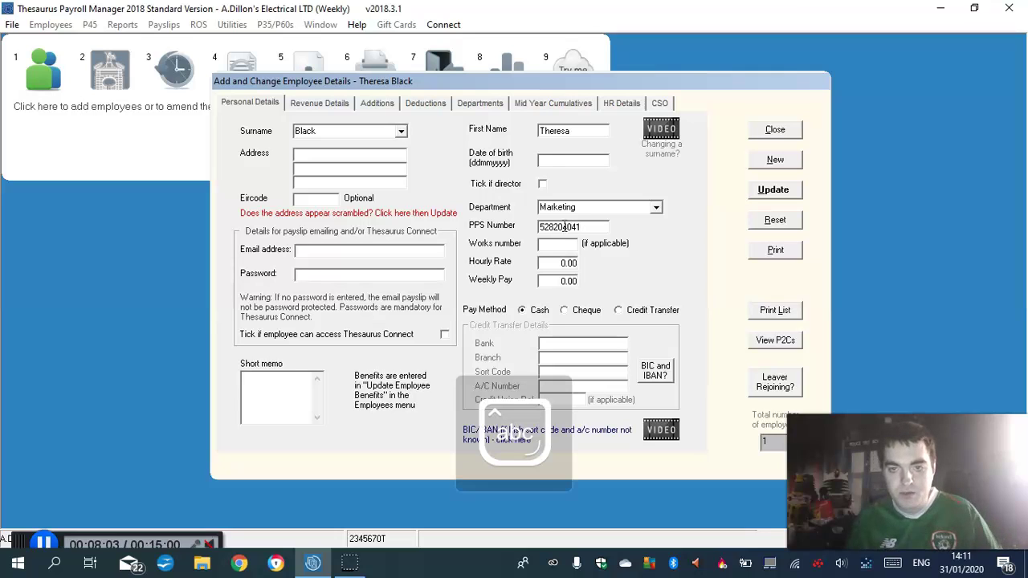
Correct the invalid PPS number by retyping its digits and adding the letter suffix
left_click(553, 243)
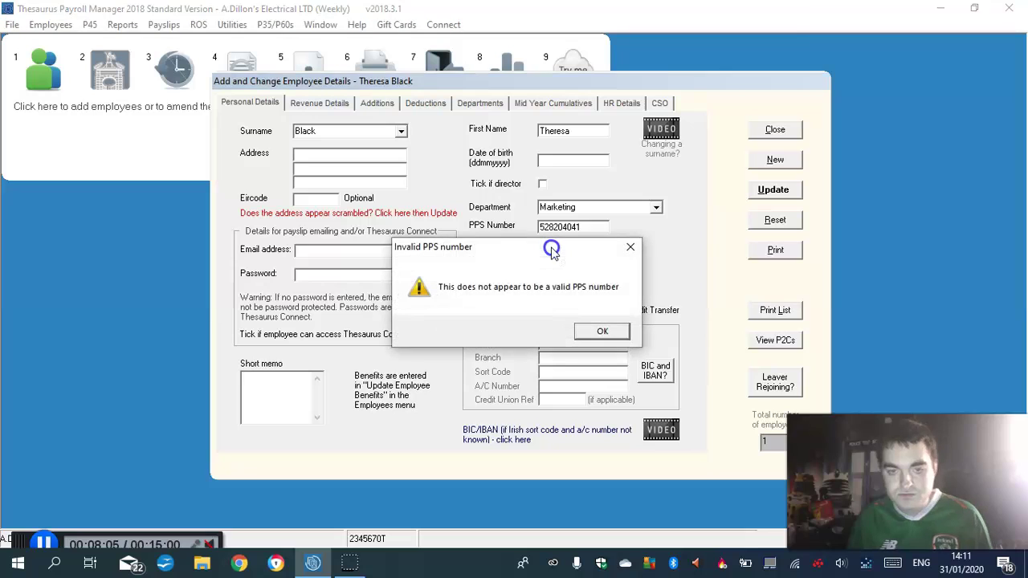
left_click(594, 331)
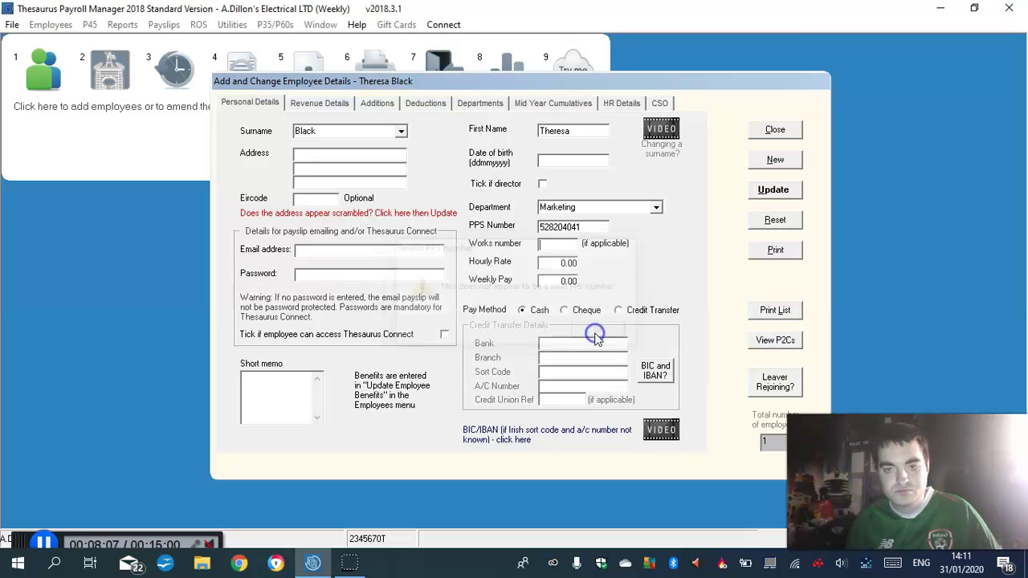
double_click(592, 227)
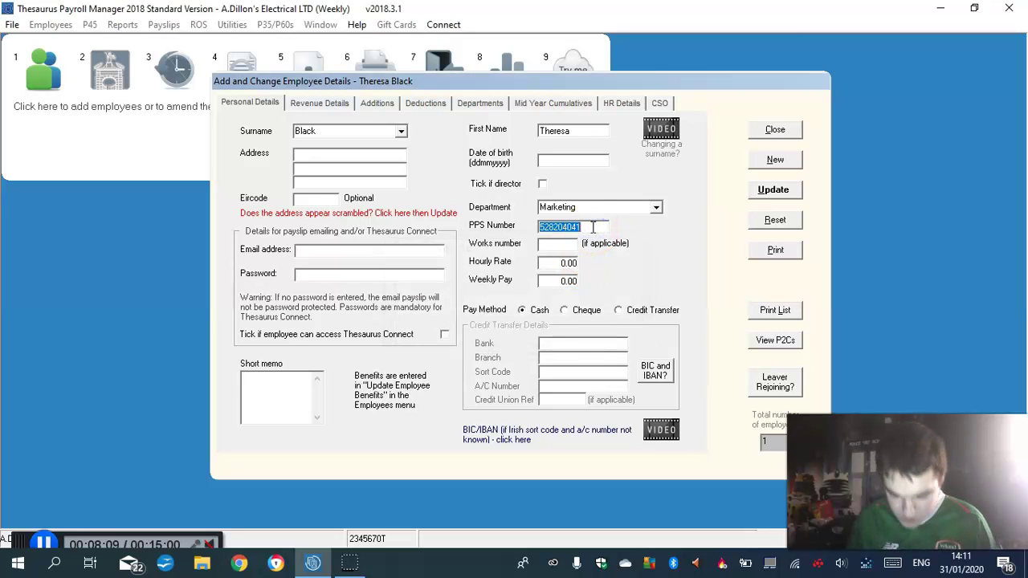
left_click(593, 227)
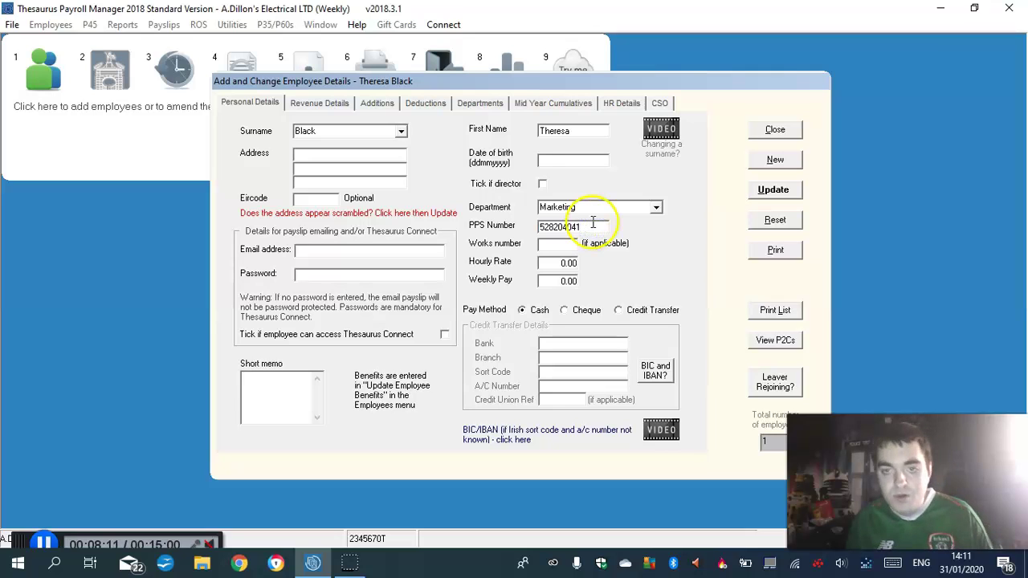
key("Caps_Lock")
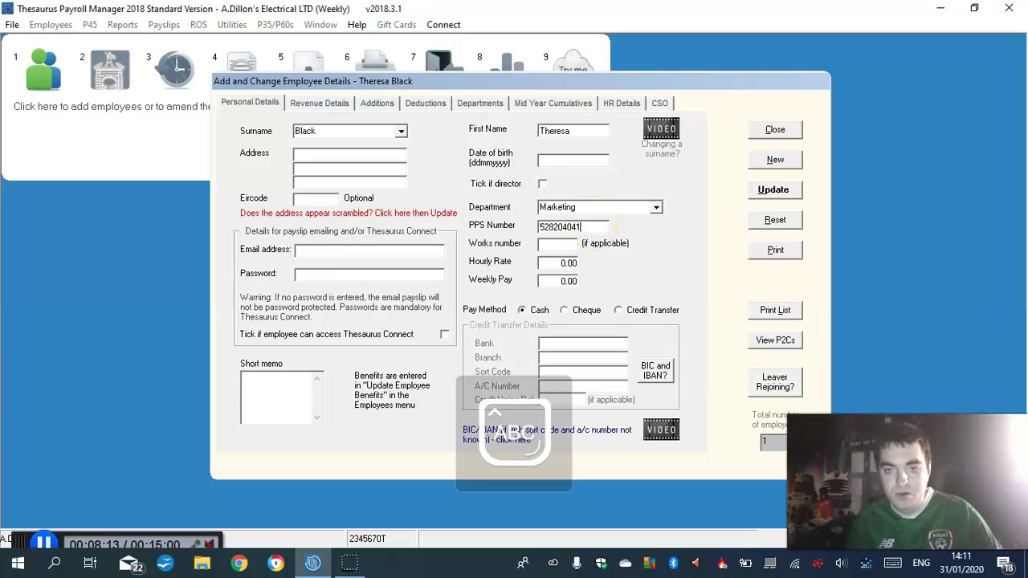
key("BackSpace")
key("BackSpace")
key("BackSpace")
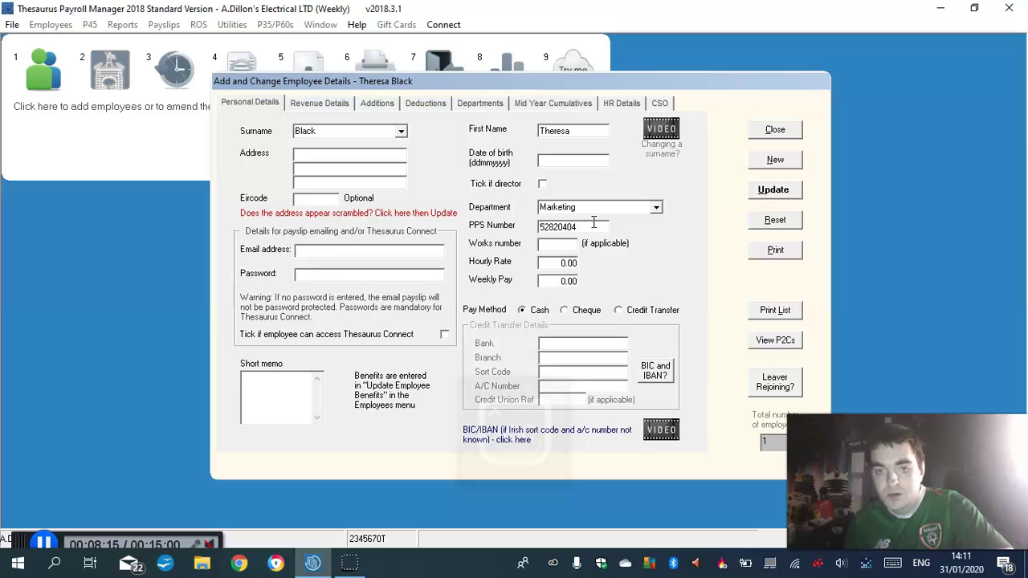
key("BackSpace")
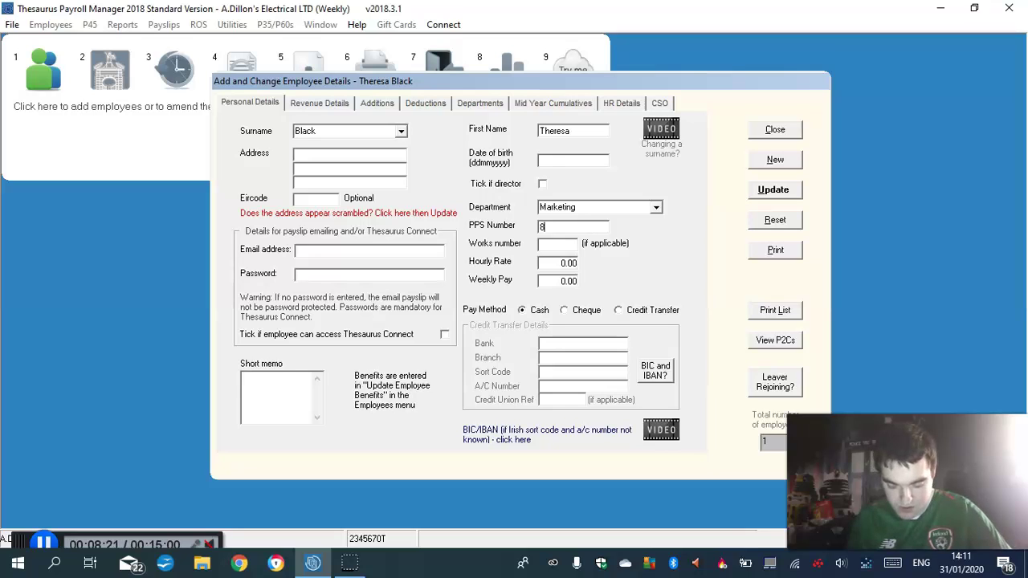
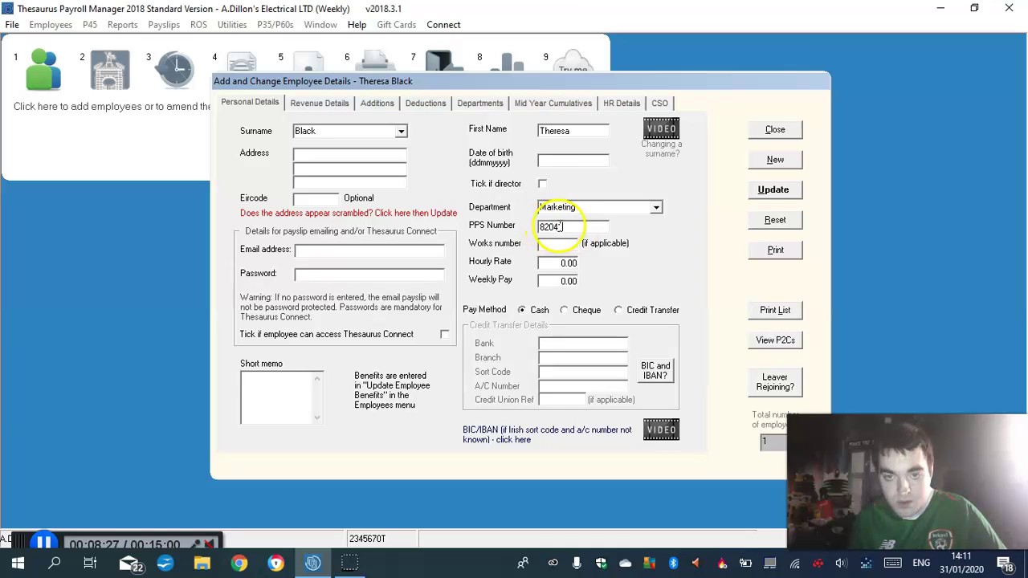
left_click(542, 227)
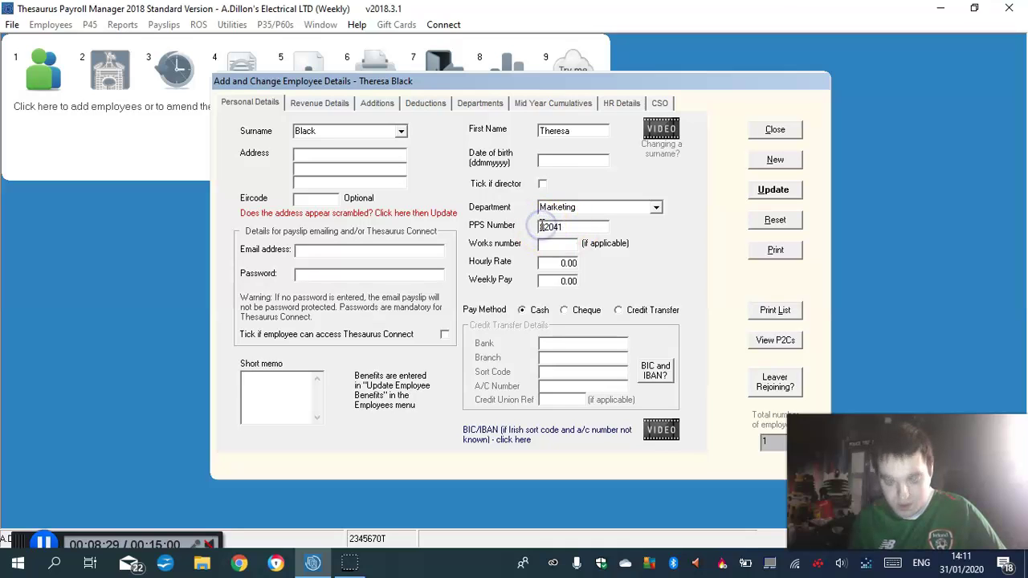
type("52")
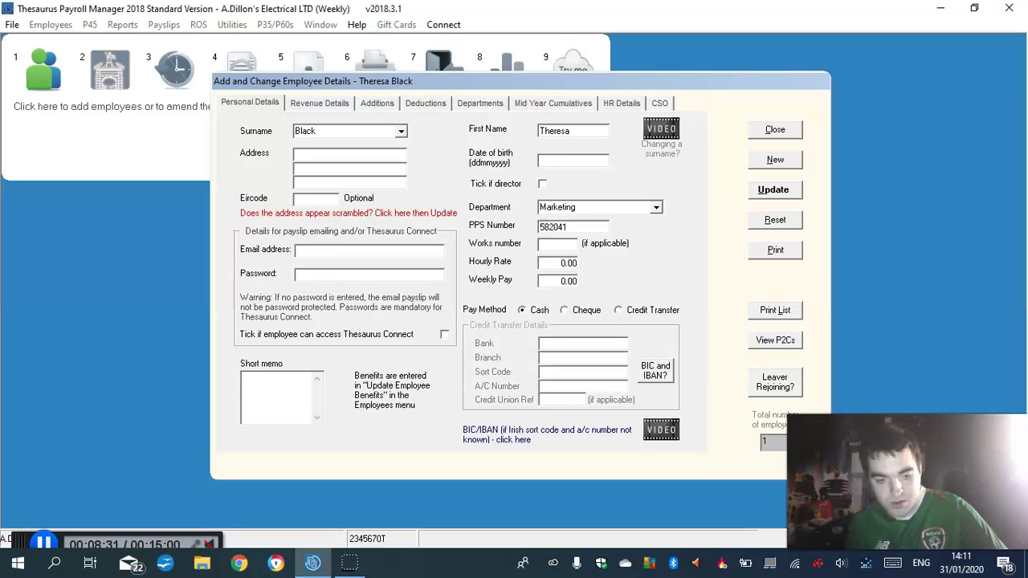
left_click(577, 227)
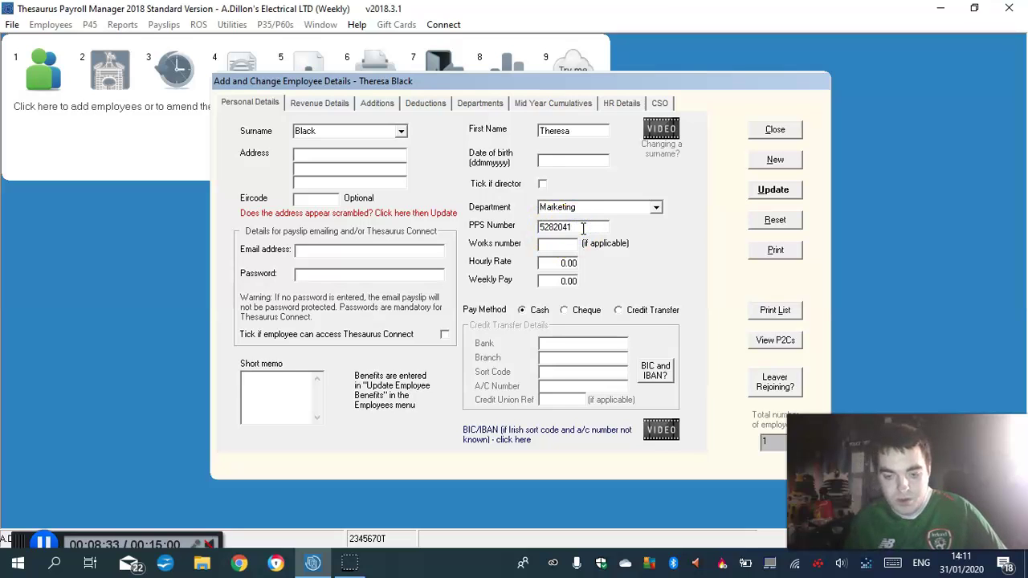
key("Caps_Lock")
type("K")
key("Caps_Lock")
Set works number 2, weekly pay 620.00 and payment by cheque
left_click(553, 244)
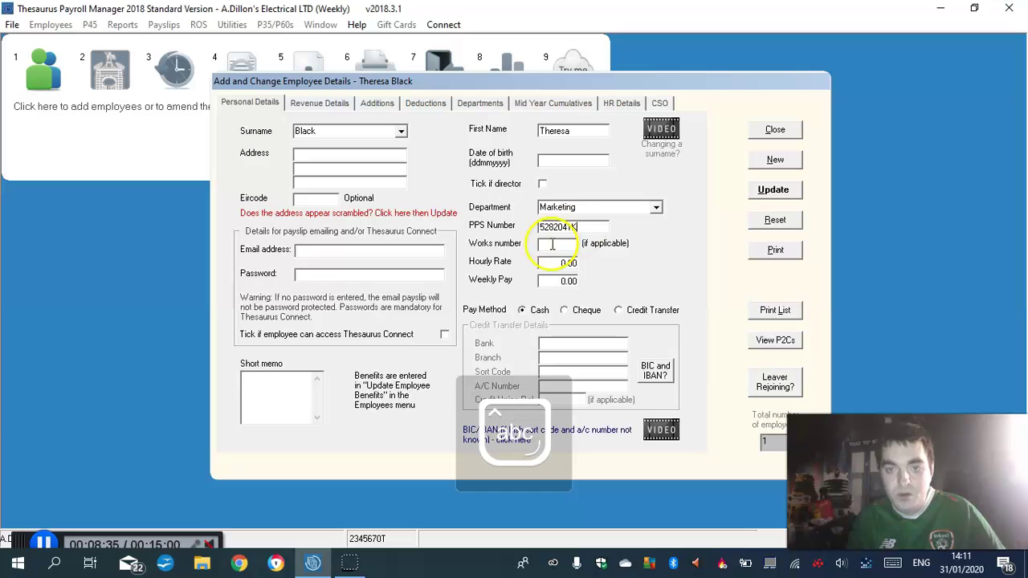
type("2")
left_click(566, 264)
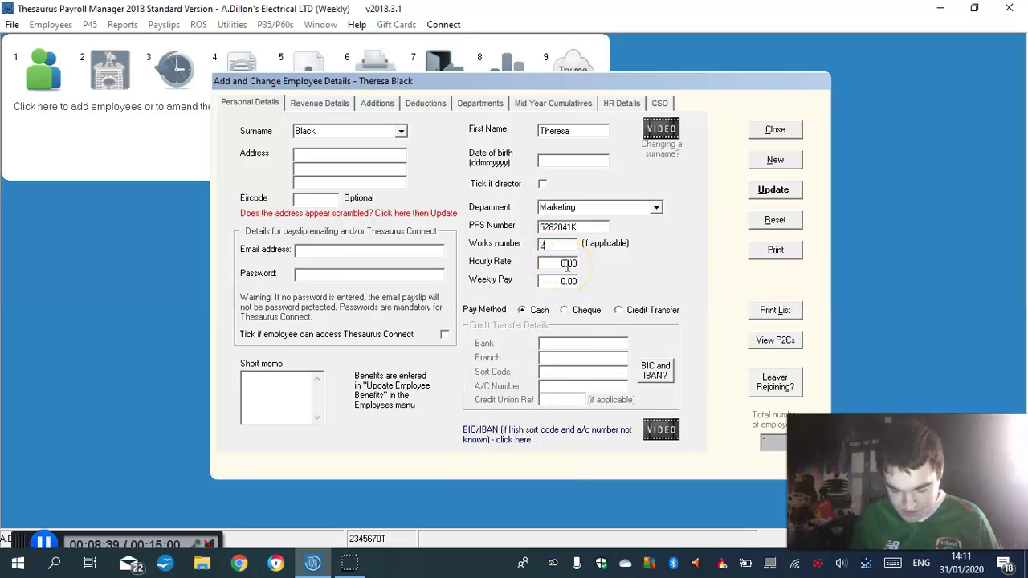
key("shift+Tab")
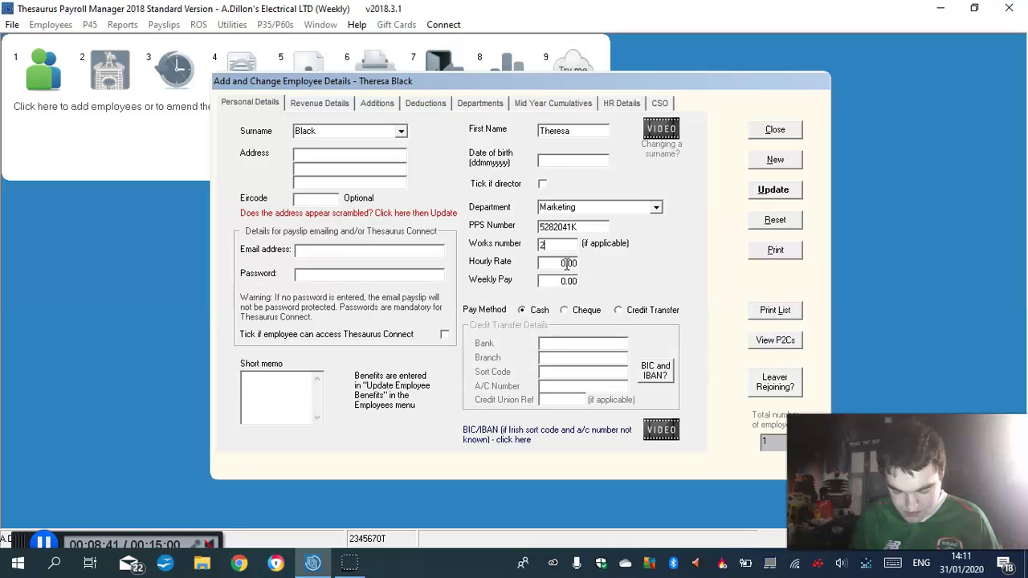
left_click(570, 277)
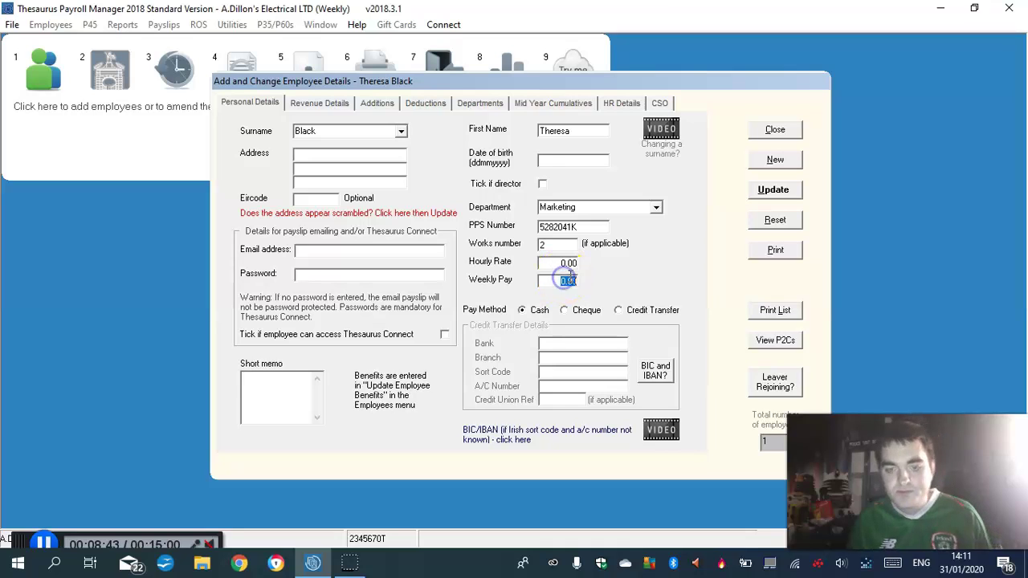
type("62")
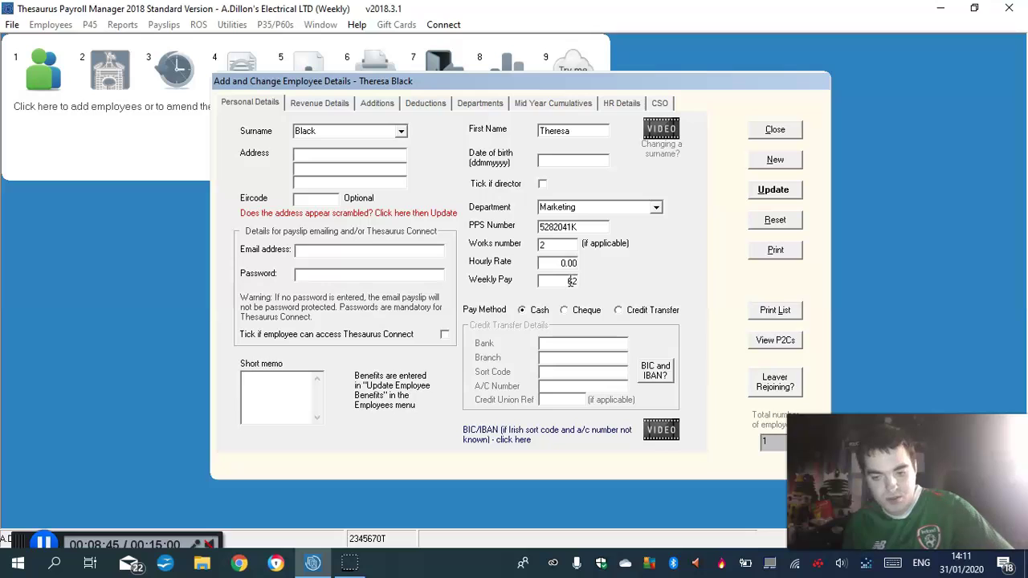
type("0.00")
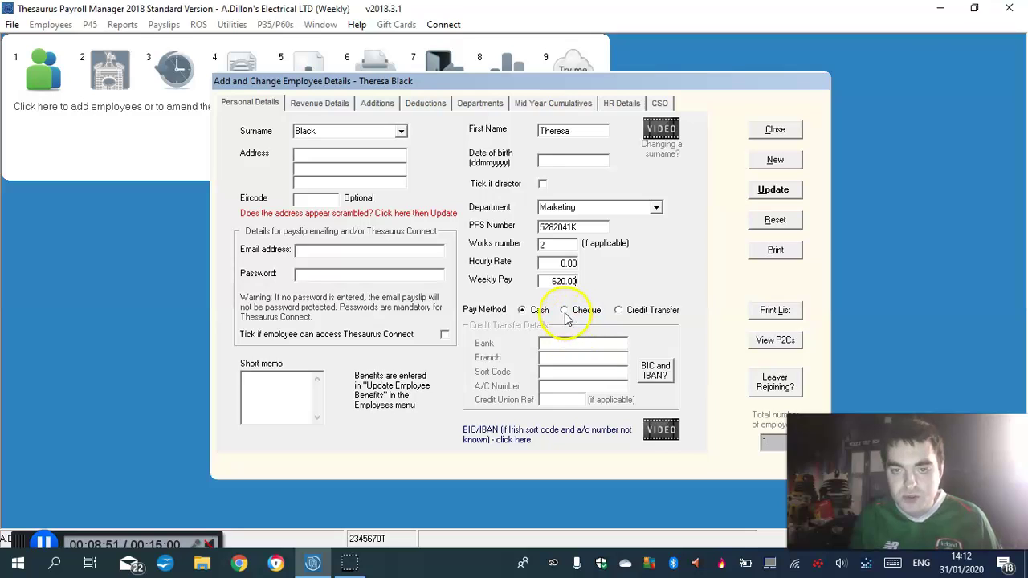
left_click(565, 313)
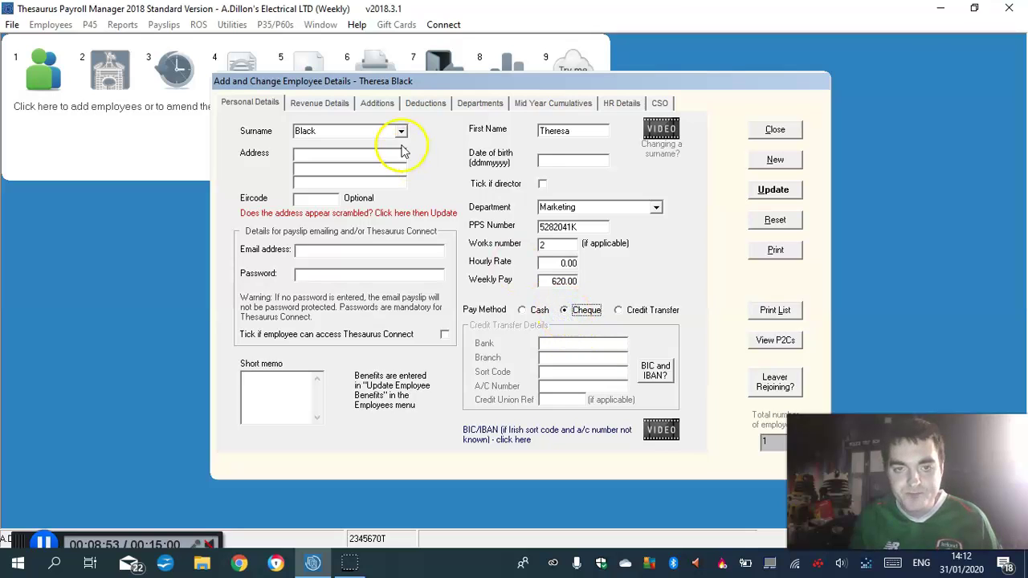
Set the weekly tax credit to 63.46 and the cut-off point to 630.77
left_click(320, 106)
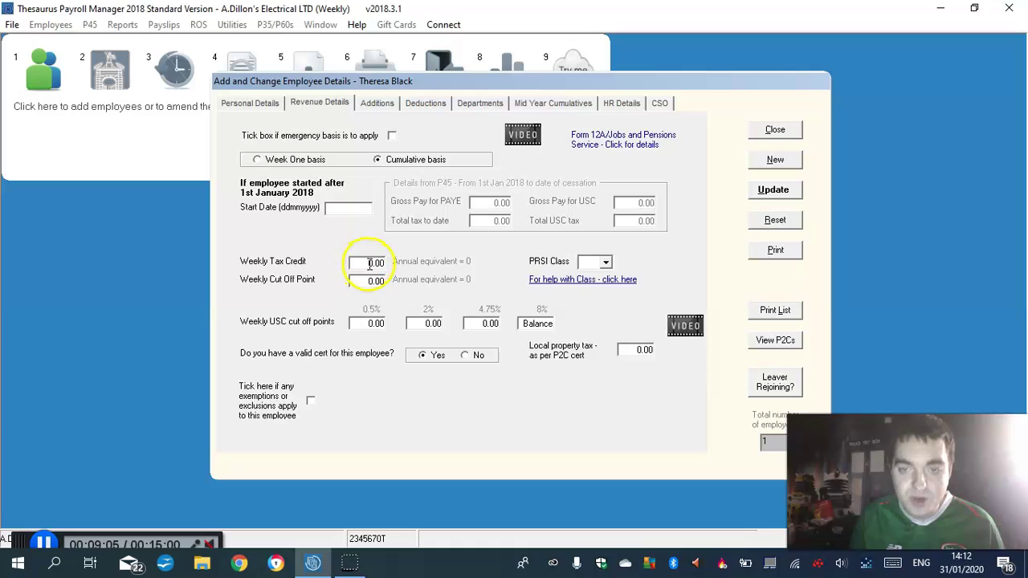
left_click(372, 262)
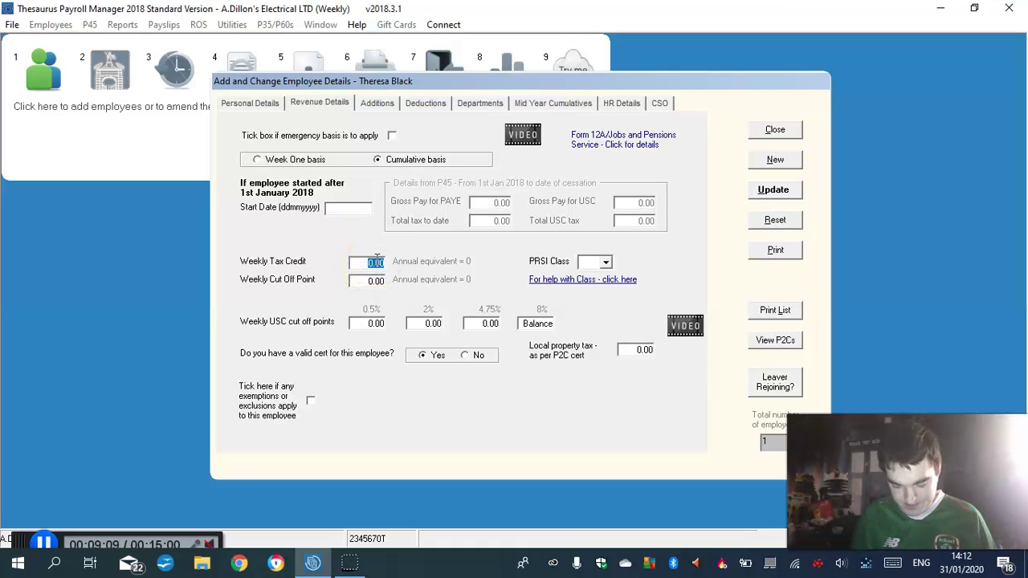
type("63.46")
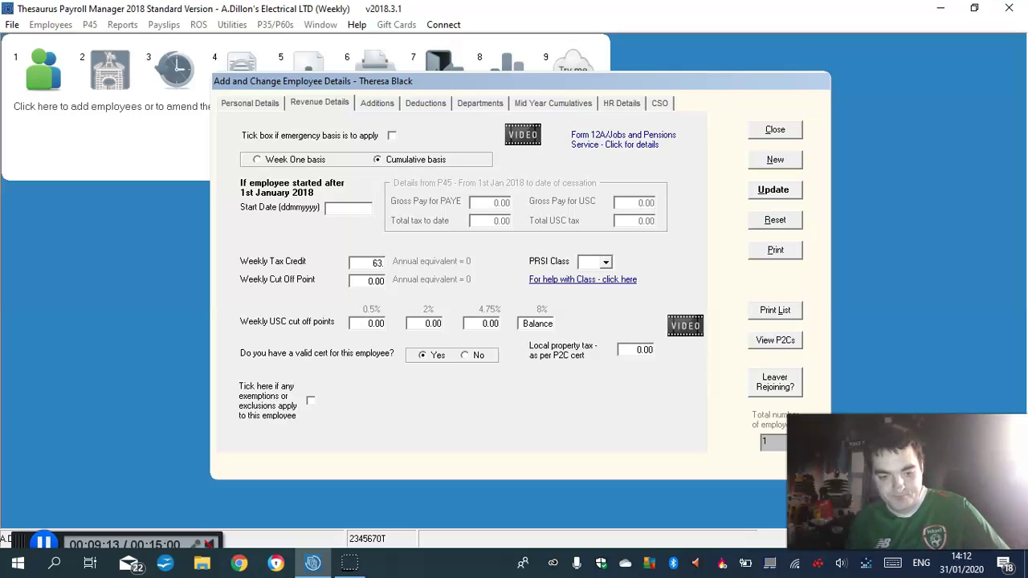
left_click(377, 283)
type("630")
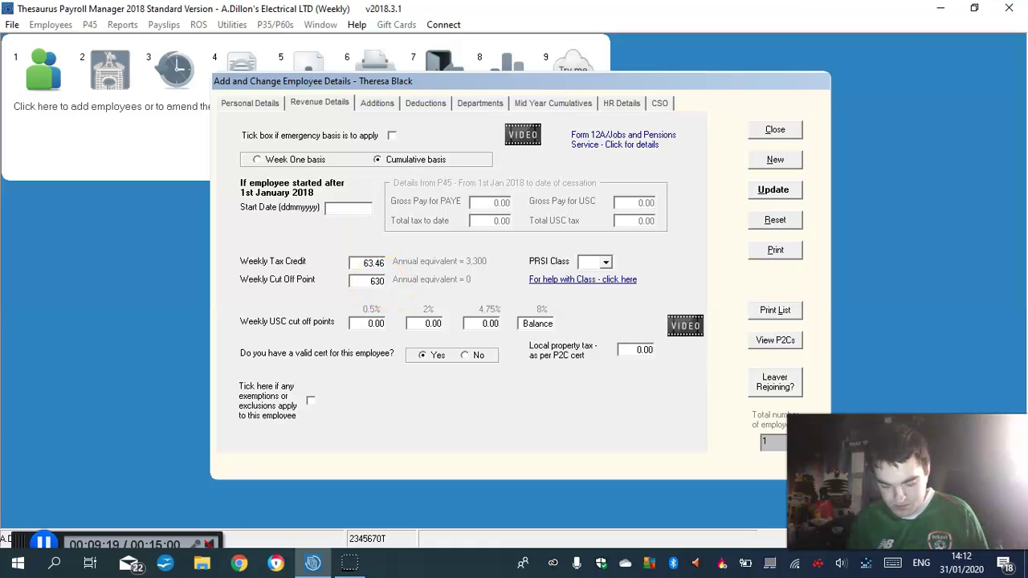
type(".77")
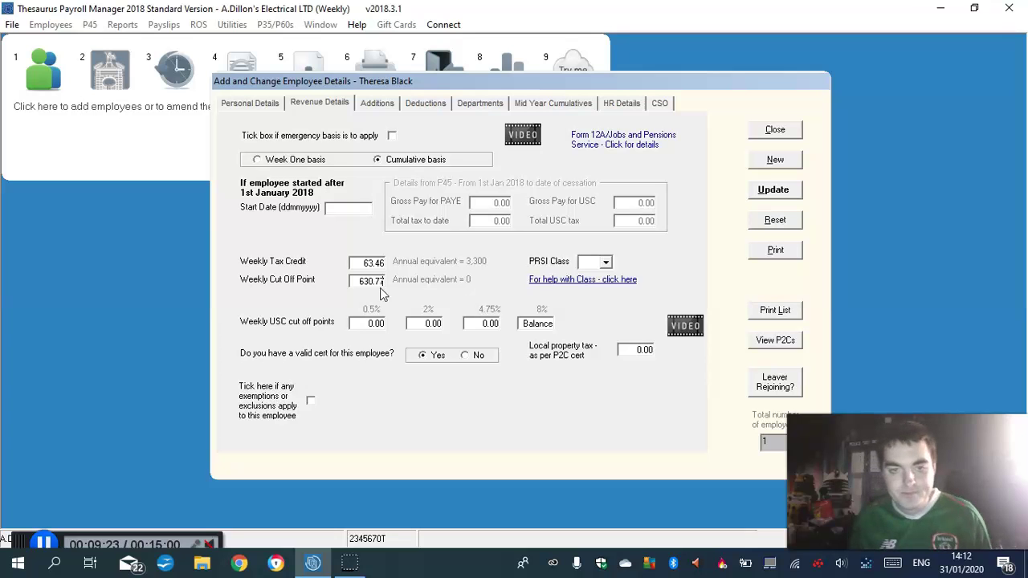
Apply the standard USC cut-offs and choose PRSI class A0
left_click(376, 323)
left_click(466, 411)
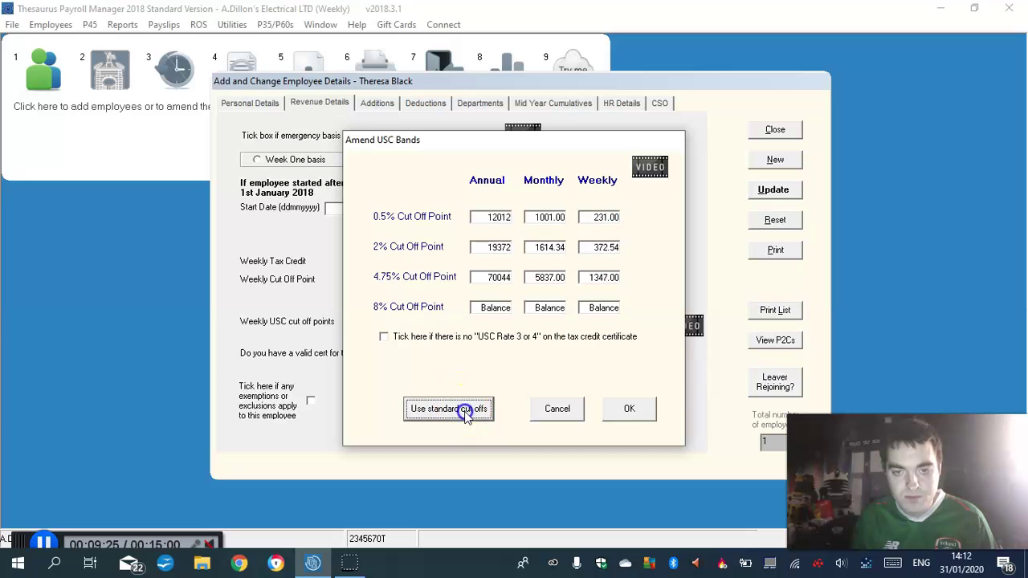
left_click(620, 410)
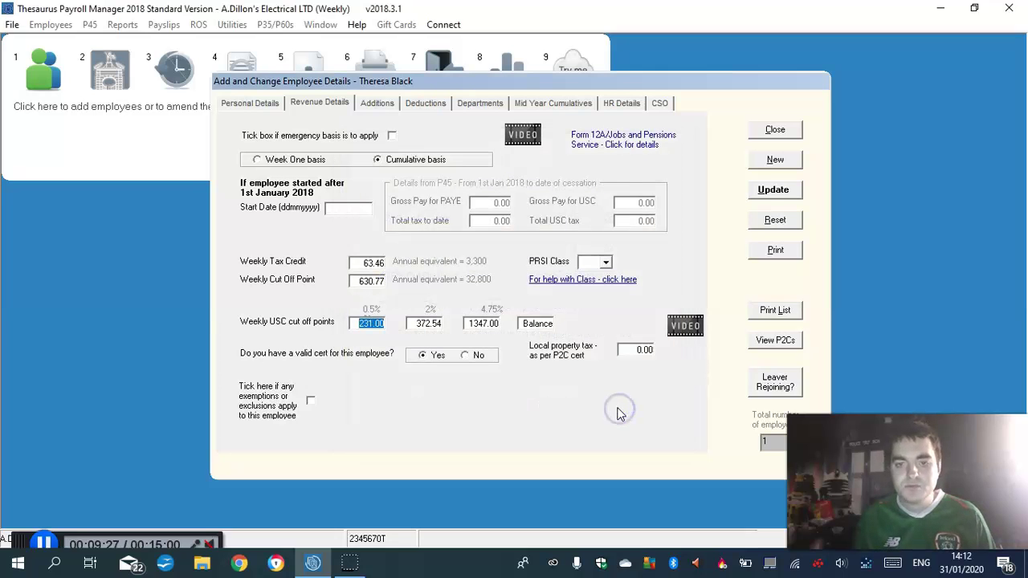
left_click(605, 263)
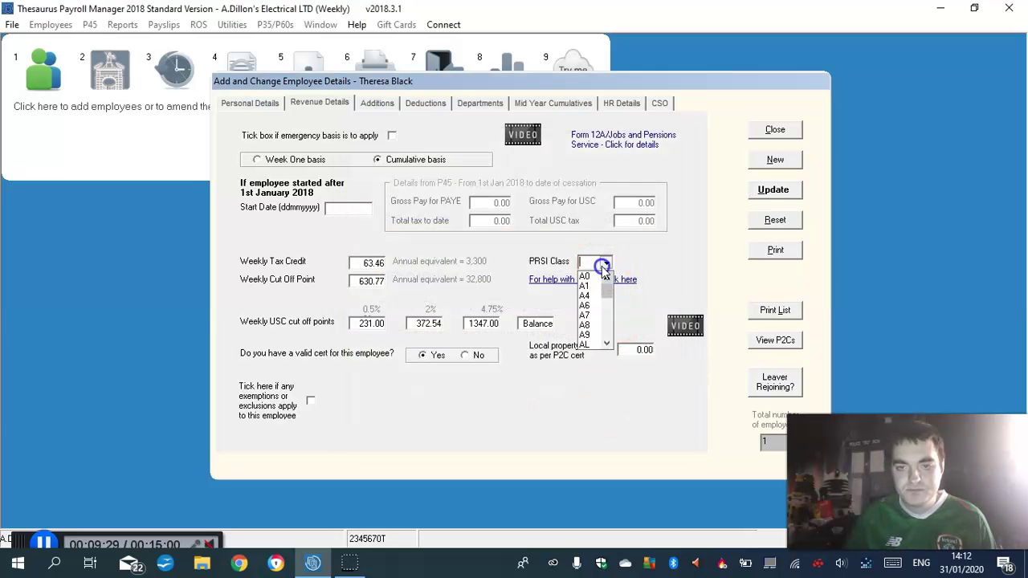
left_click(593, 277)
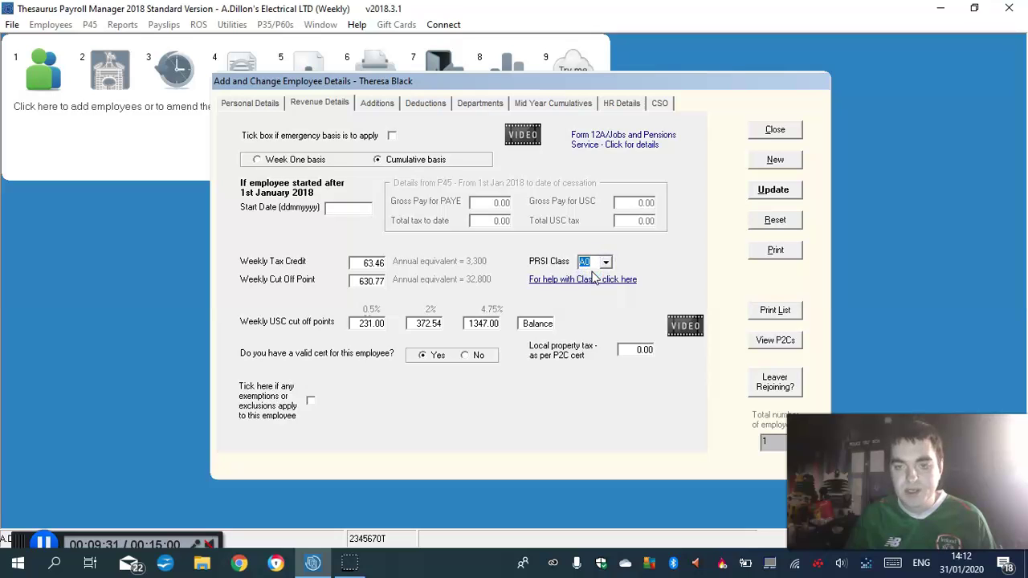
left_click(379, 104)
Add a Commission taxable addition with an amount of 75.65
left_click(412, 178)
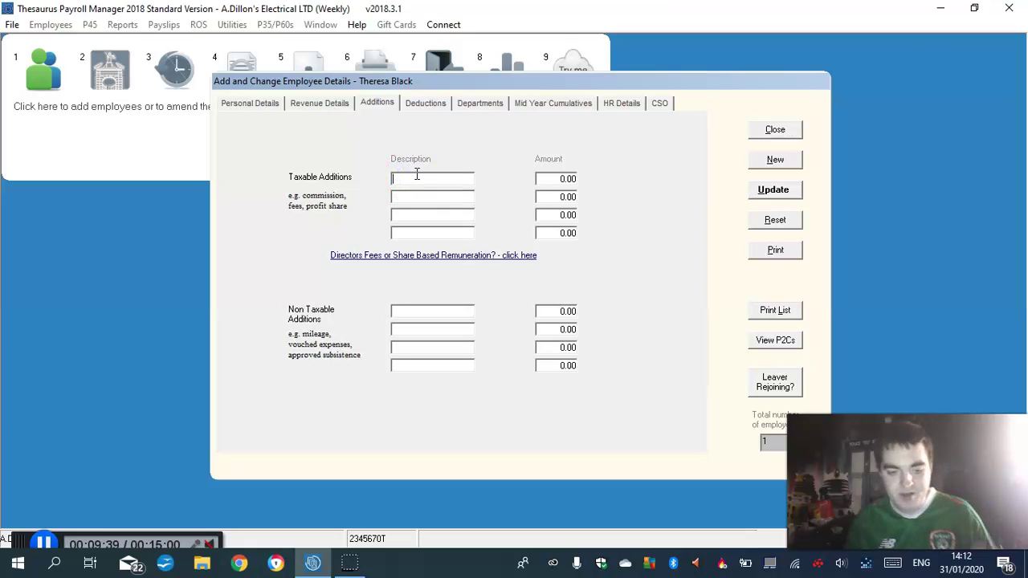
type("Com")
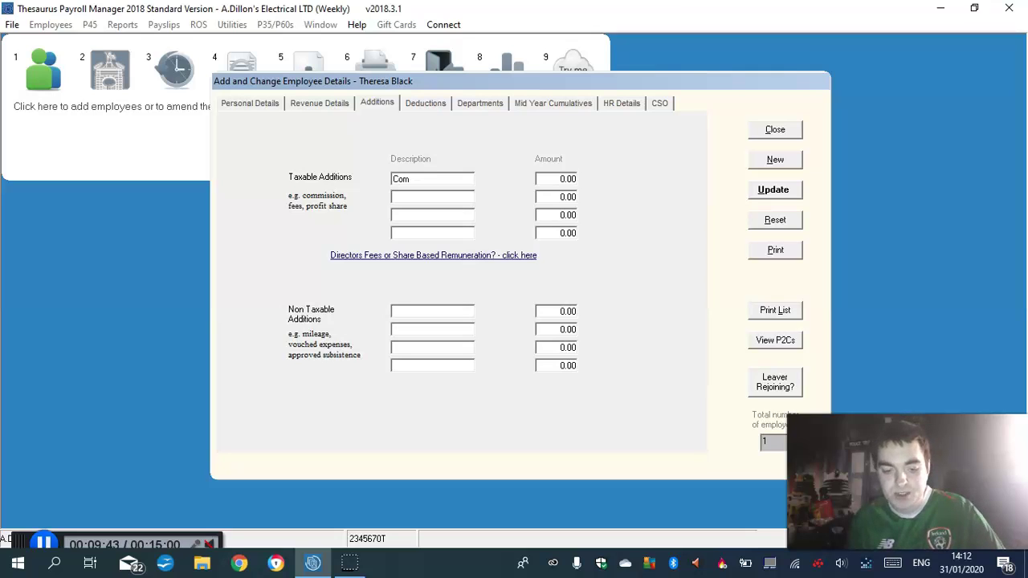
type("miss")
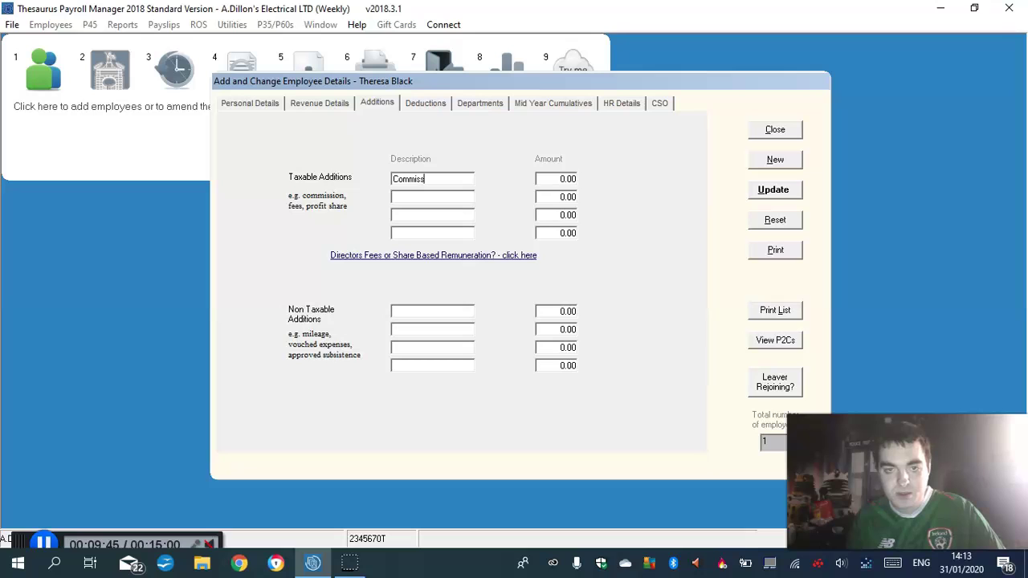
type("ion")
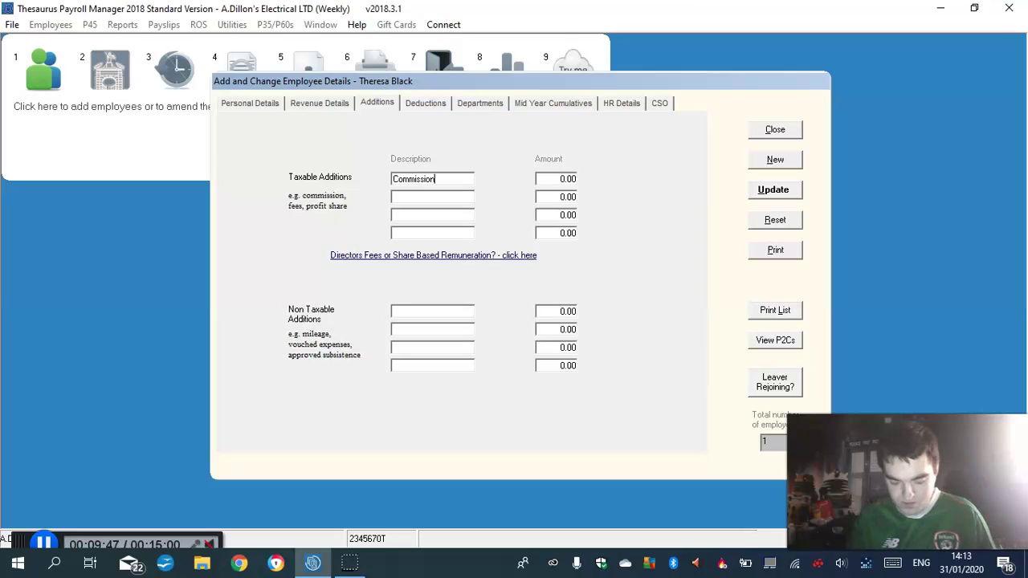
left_click(562, 176)
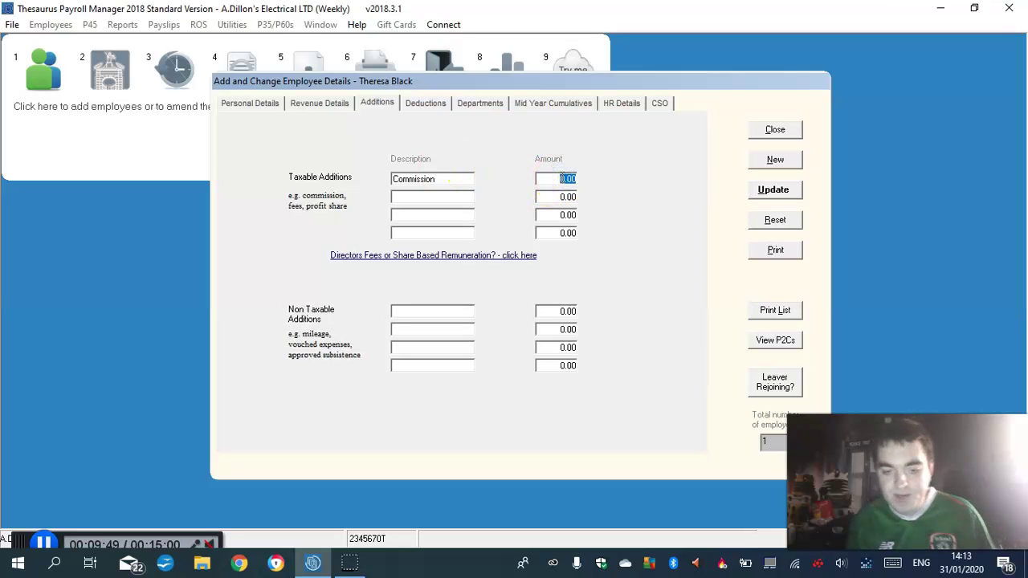
type("75")
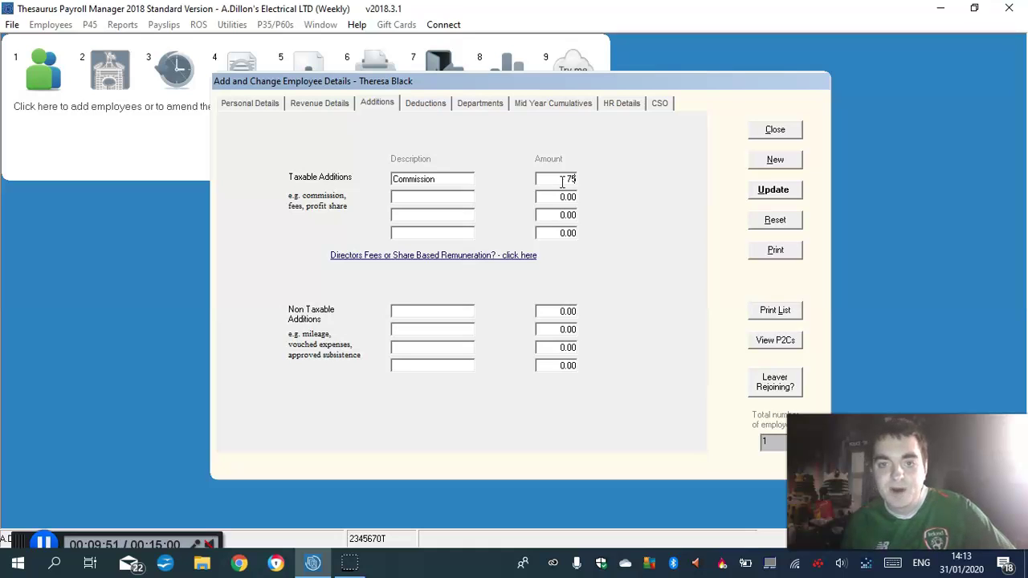
type(".")
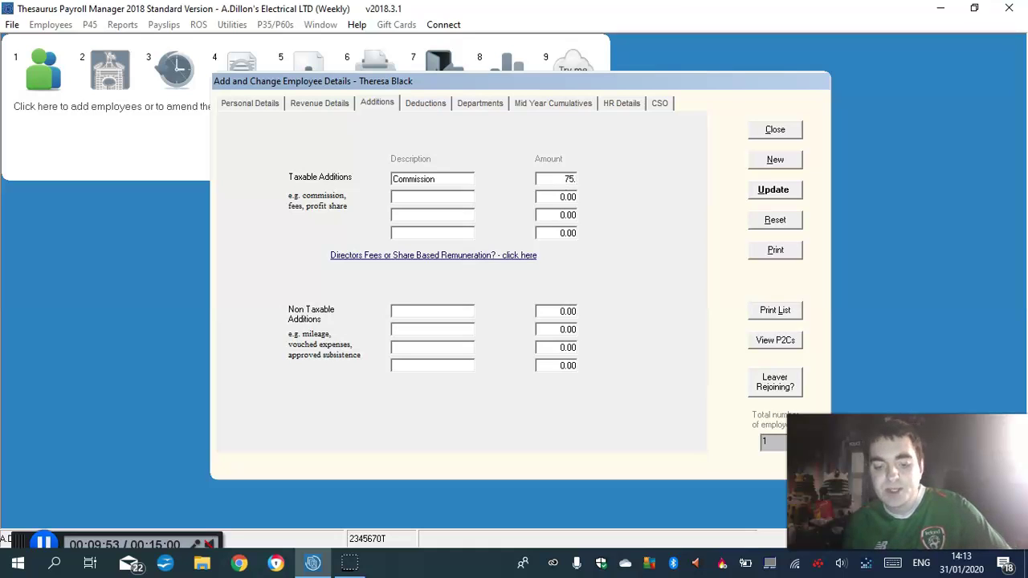
type("65")
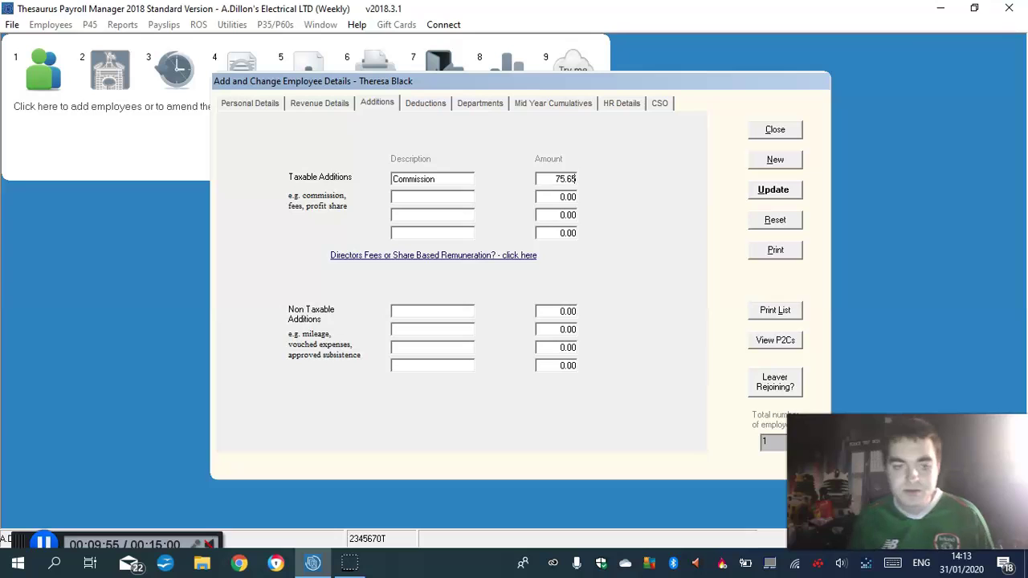
Set a 3.00 pension contribution with RBS as the pension type
left_click(412, 107)
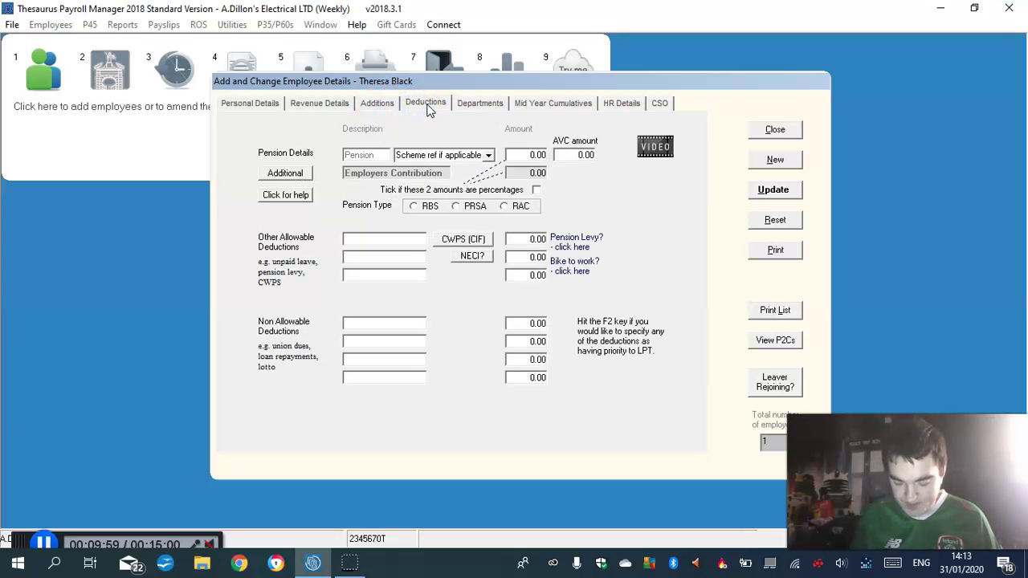
left_click(534, 159)
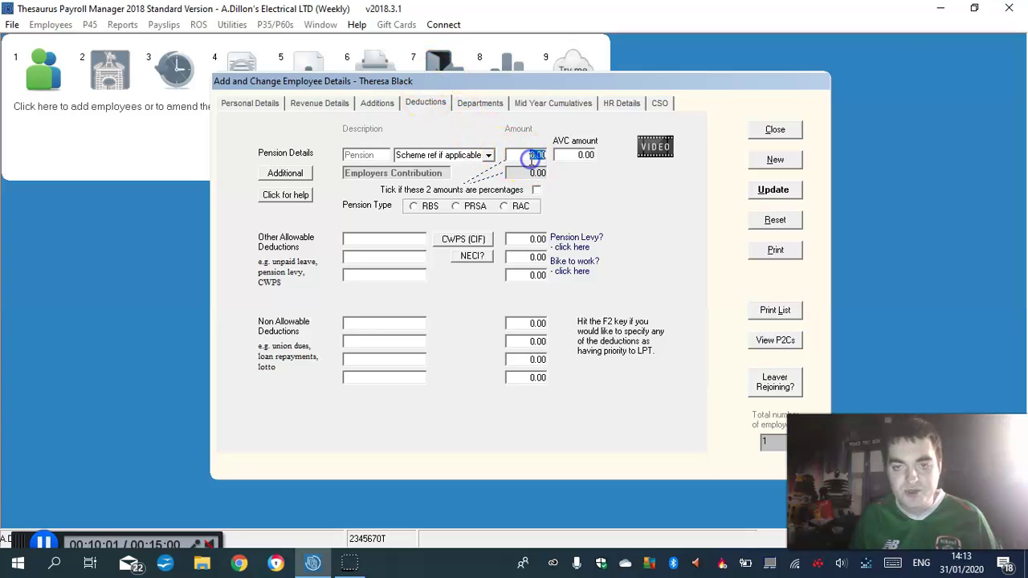
type("3")
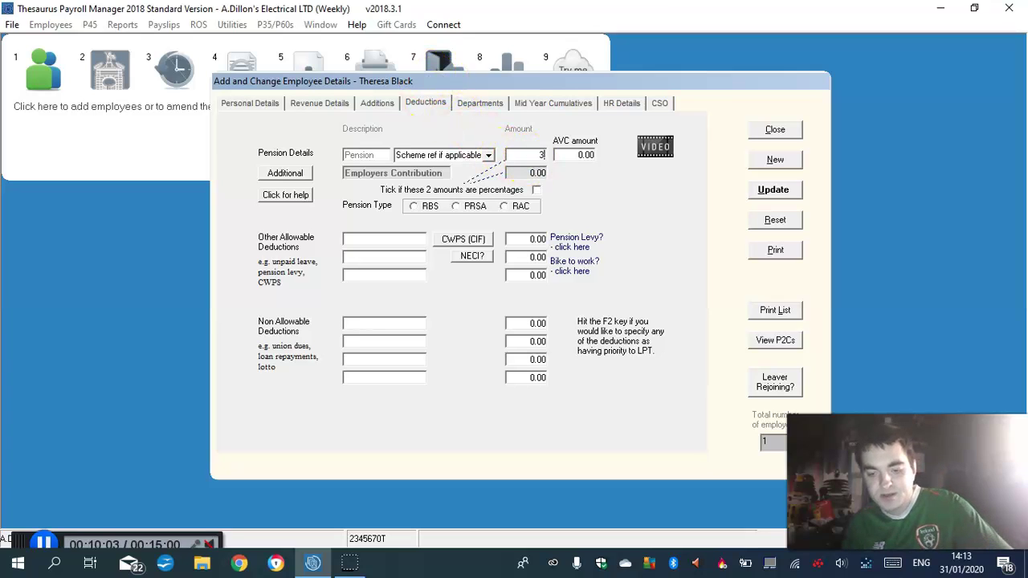
left_click(414, 206)
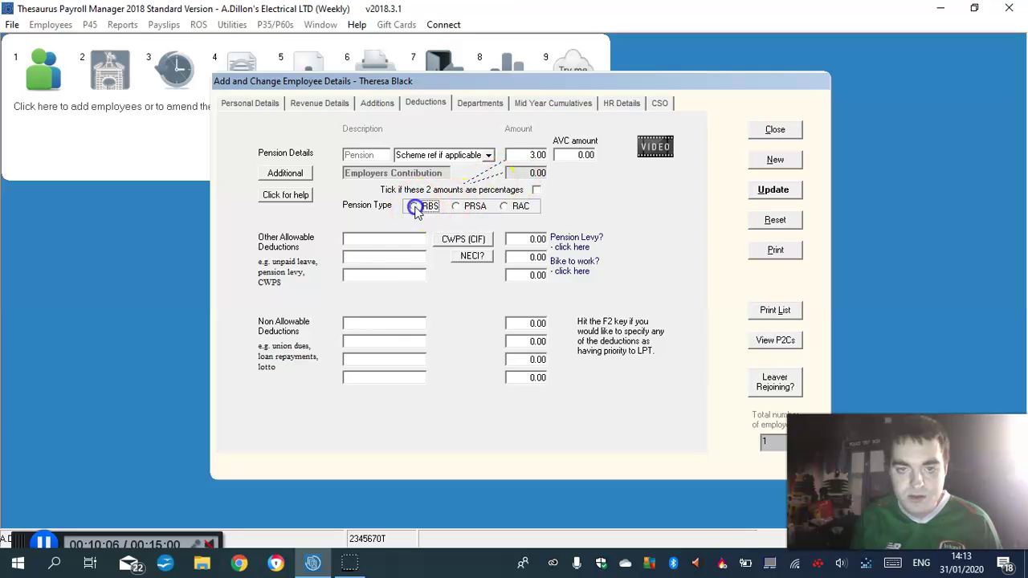
Add a VHI allowable deduction of 22.00
left_click(367, 241)
type("VHI")
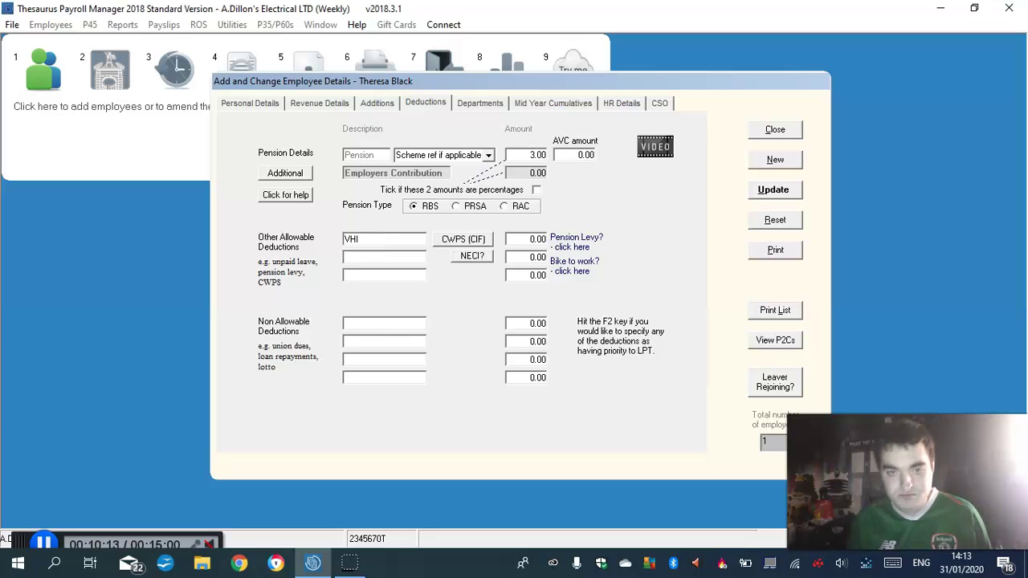
left_click(535, 239)
type("3")
key("Tab")
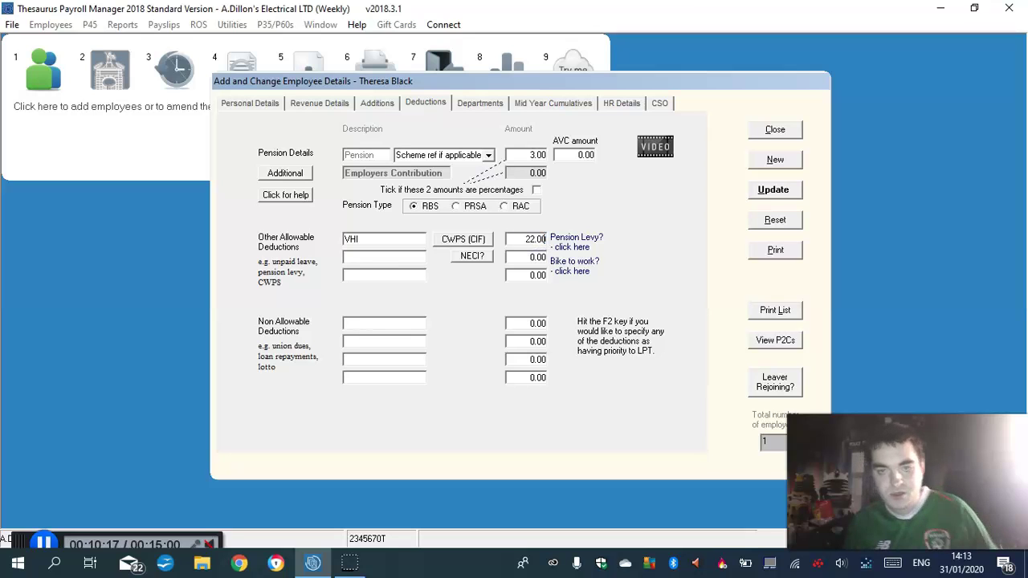
Add a Trade Union non-allowable deduction of 8.63
left_click(363, 322)
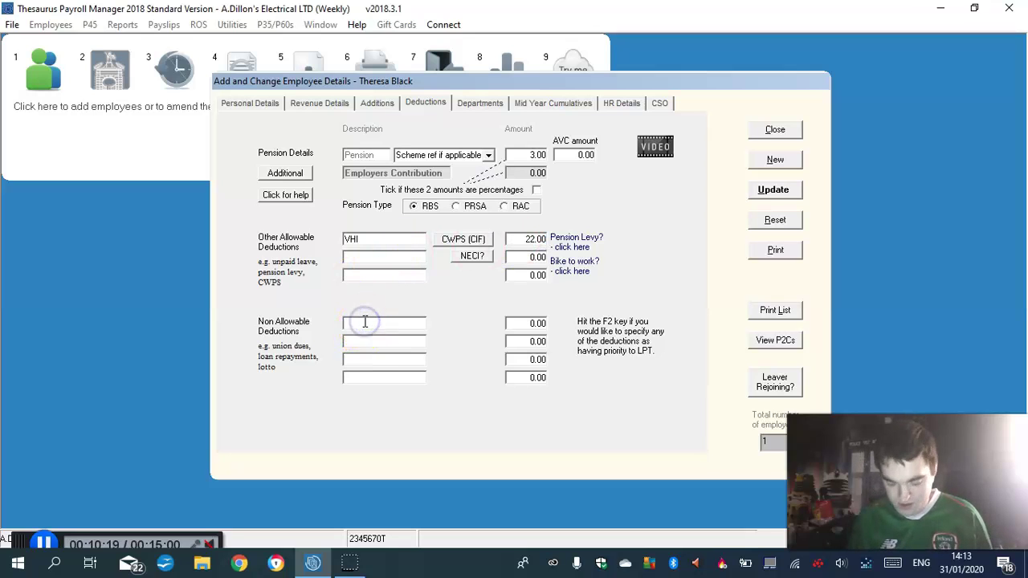
type("Trade Union")
left_click(532, 323)
type("8.63")
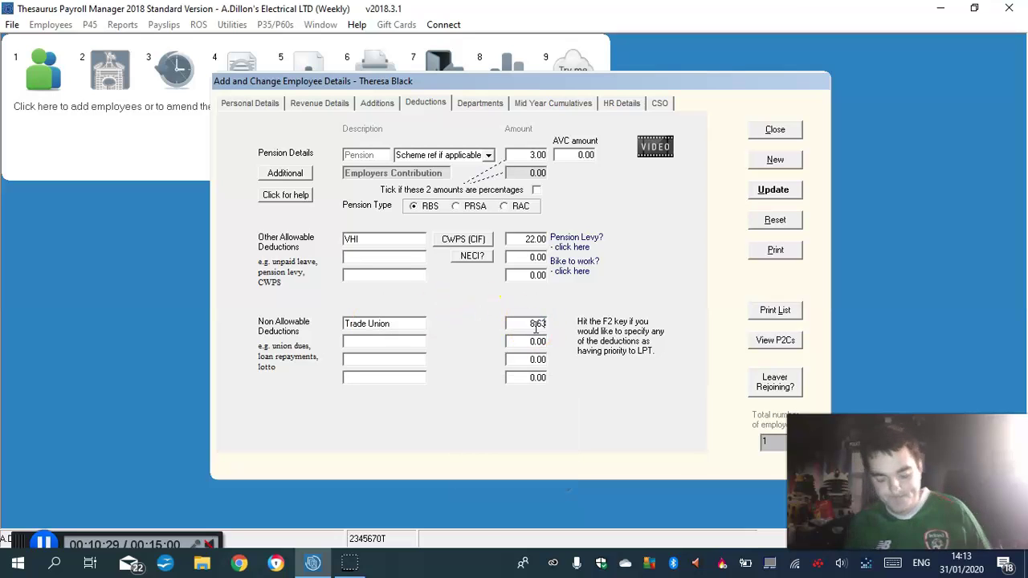
left_click(441, 347)
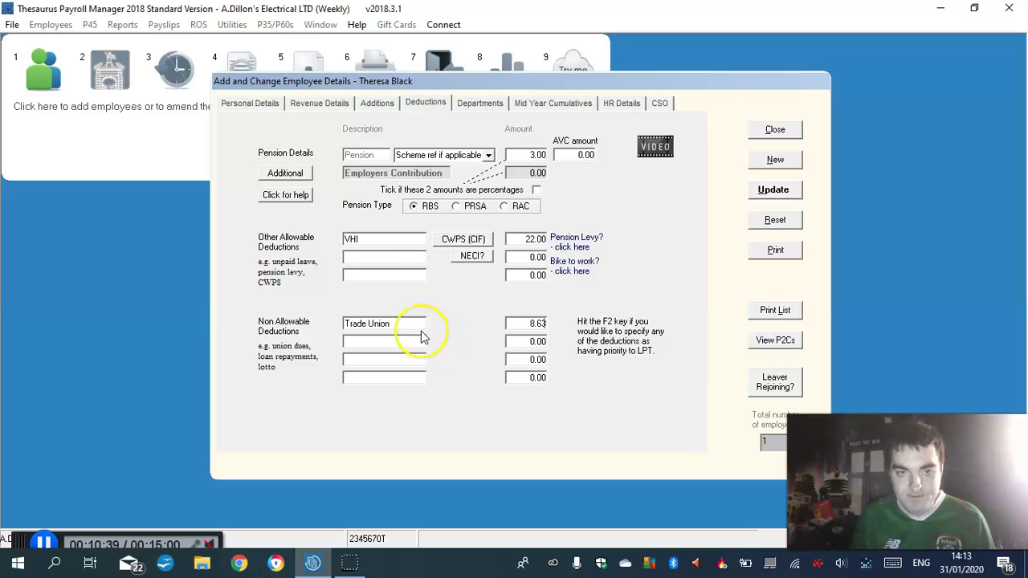
Add a 600.00 Loan taxable addition and save the second employee with Update
left_click(377, 105)
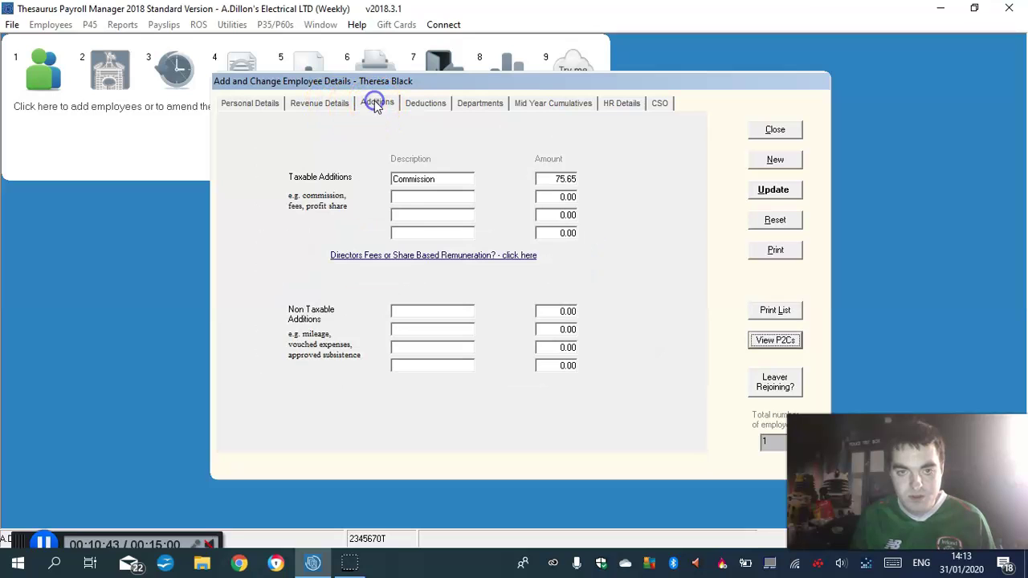
left_click(411, 198)
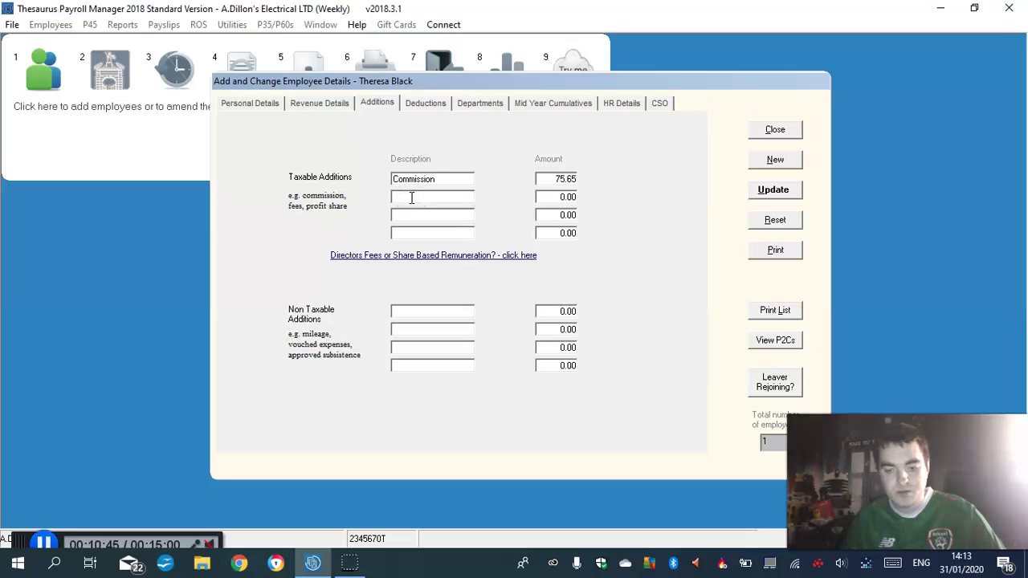
type("Loan")
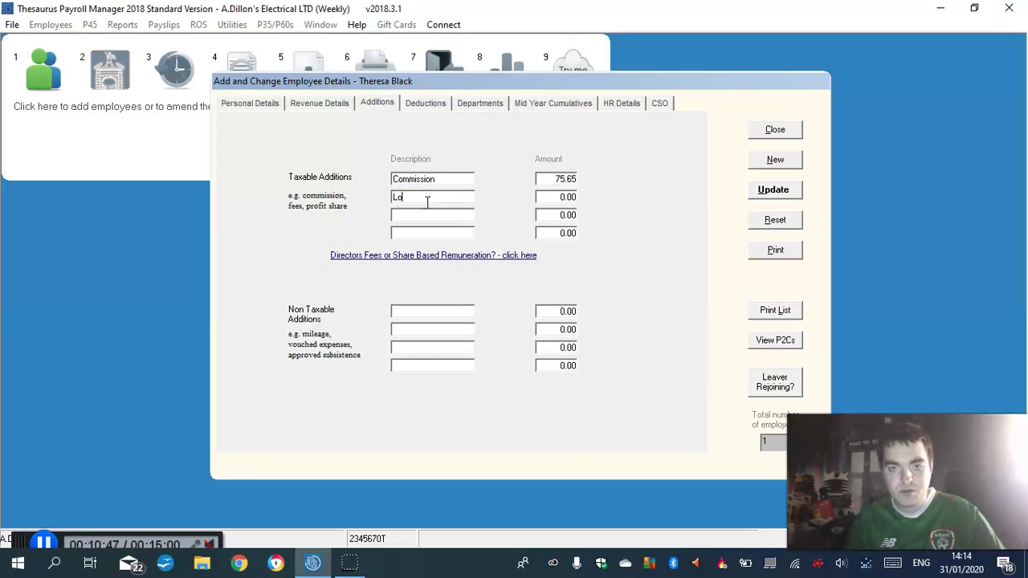
left_click(567, 197)
type("600")
left_click(465, 177)
left_click(256, 102)
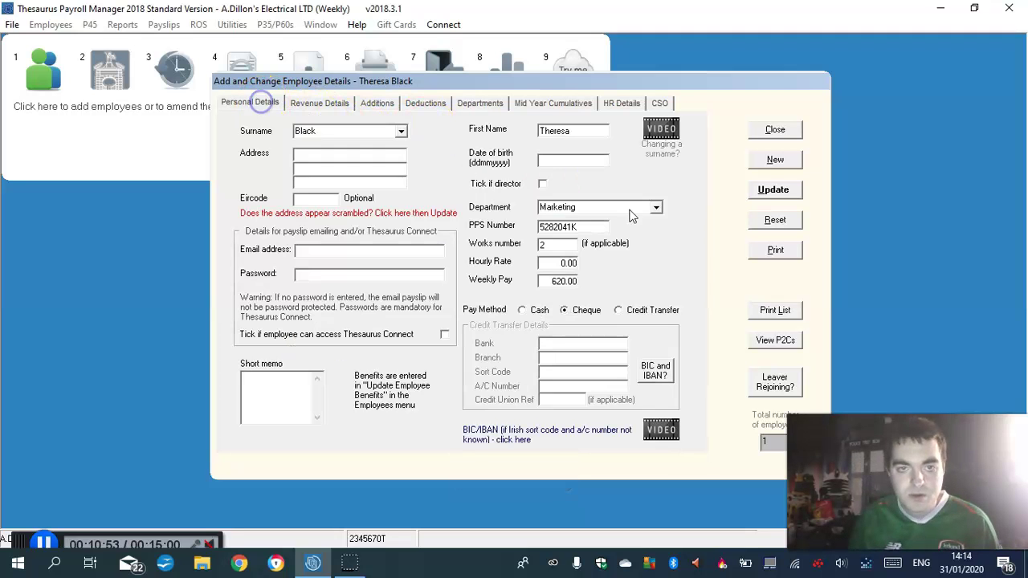
left_click(770, 188)
Acknowledge the employee-added message and enter the third employee's surname and first name
left_click(617, 329)
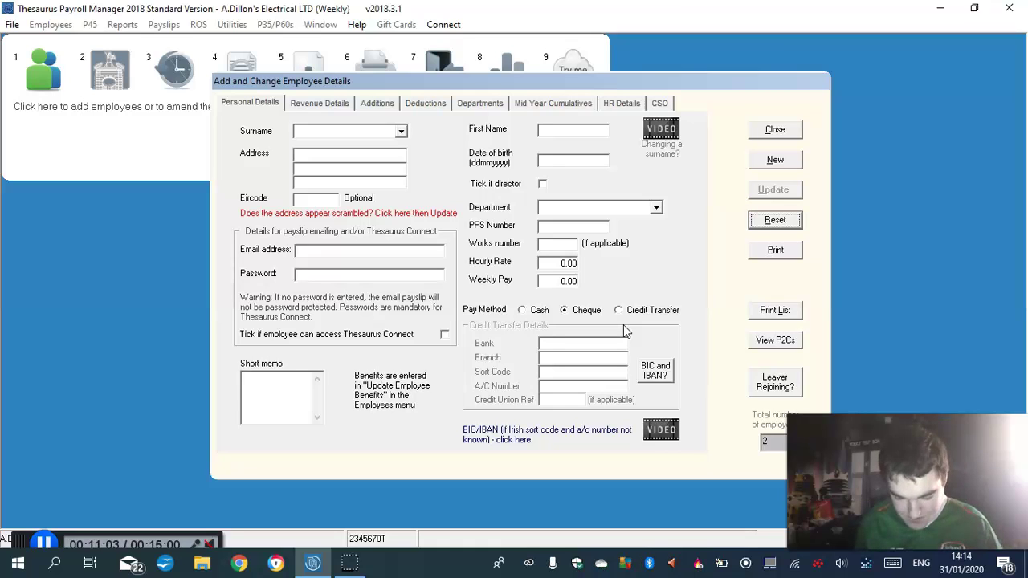
left_click(314, 131)
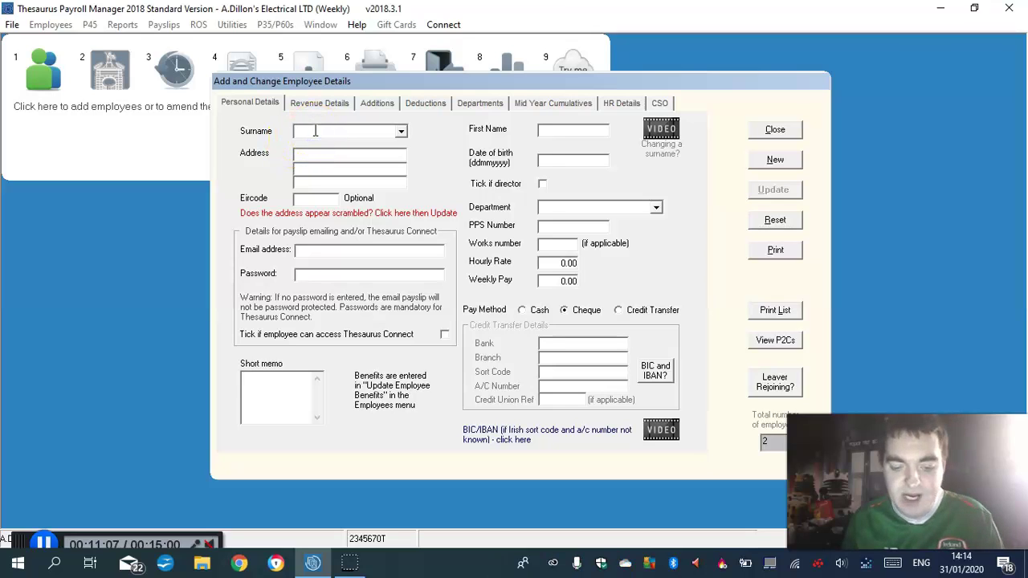
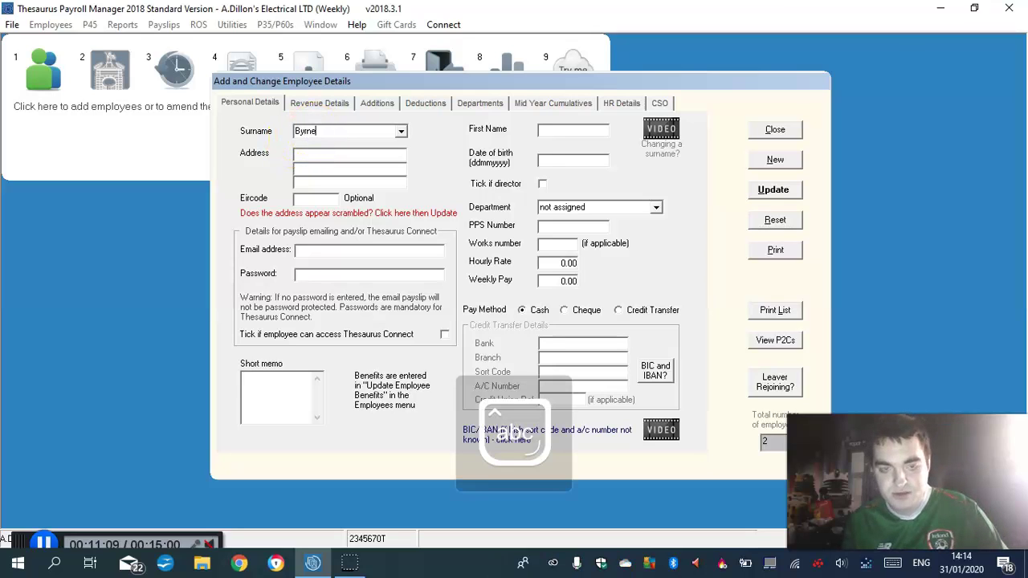
left_click(558, 129)
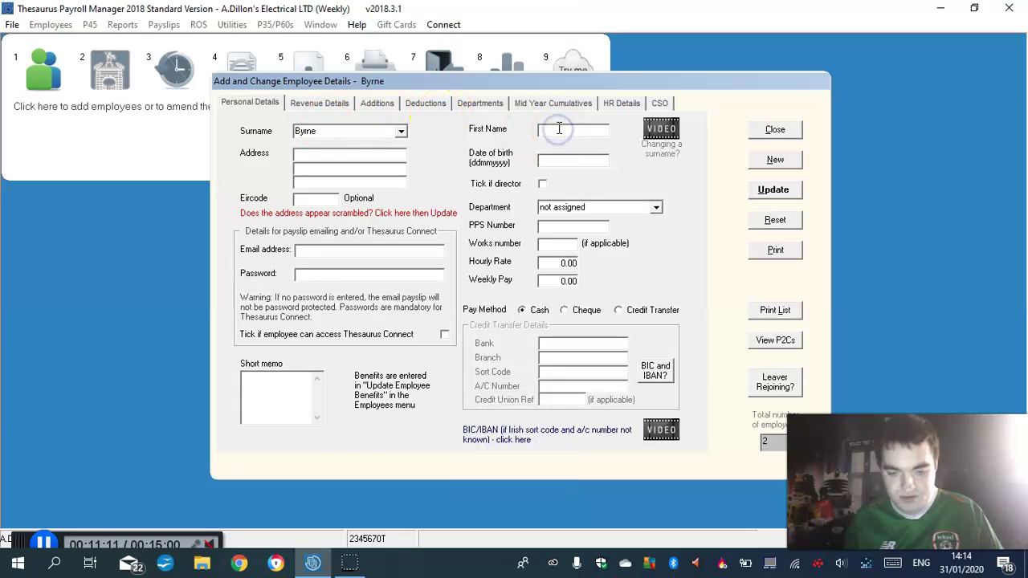
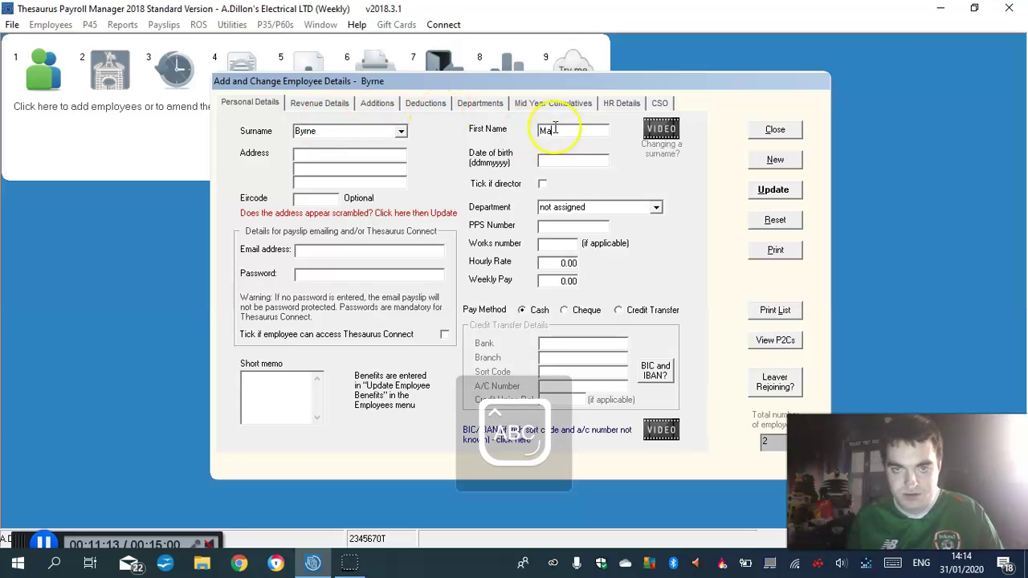
Fill in the employee's three-line home address
left_click(311, 157)
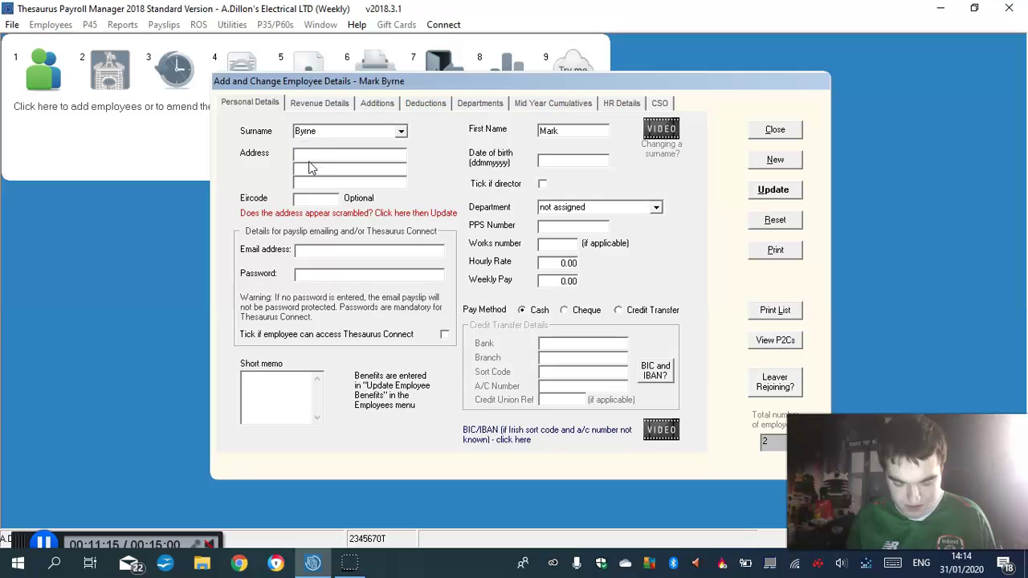
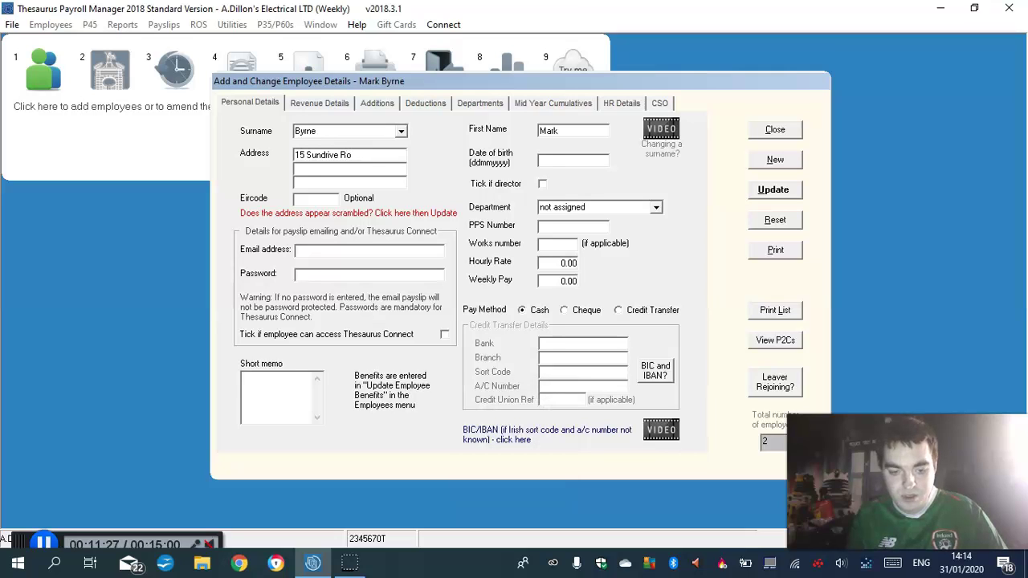
left_click(319, 167)
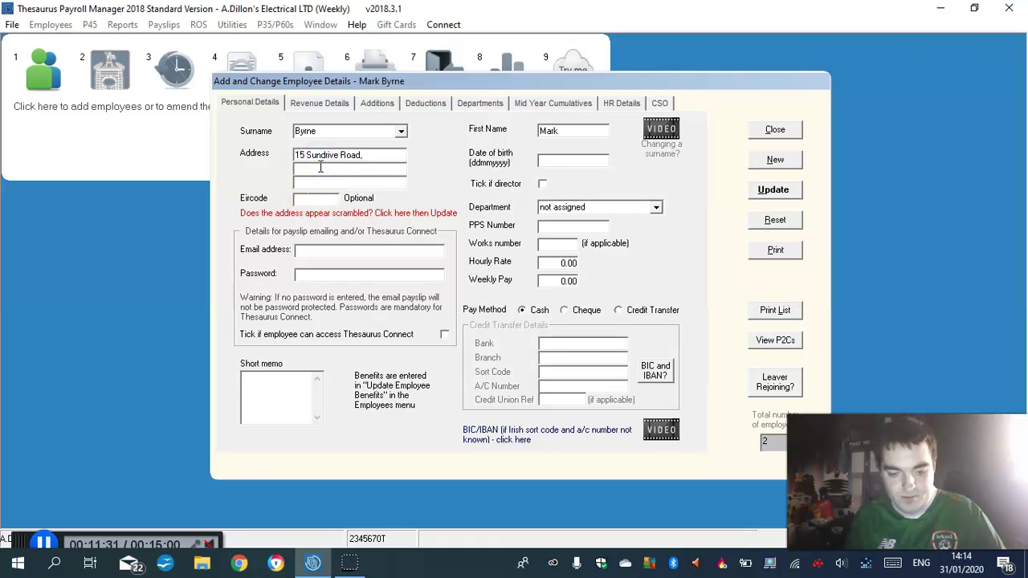
type("Crumo")
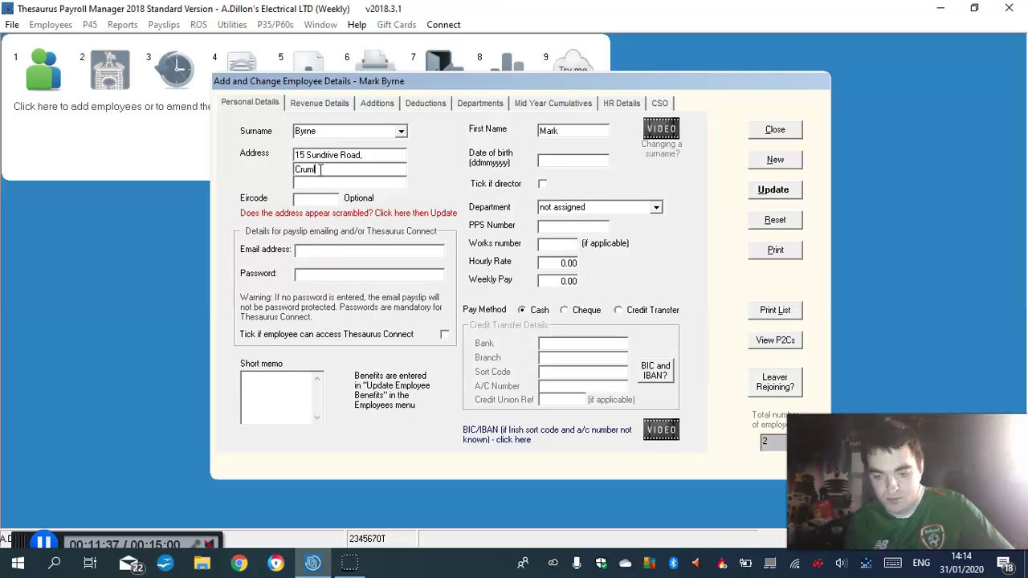
type("in,")
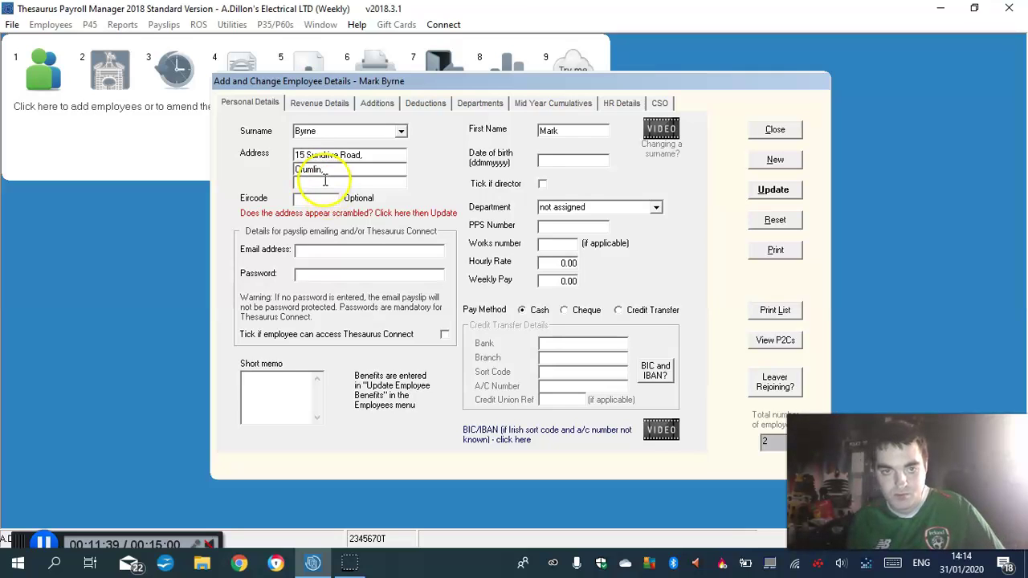
left_click(324, 180)
type("Dublin 12")
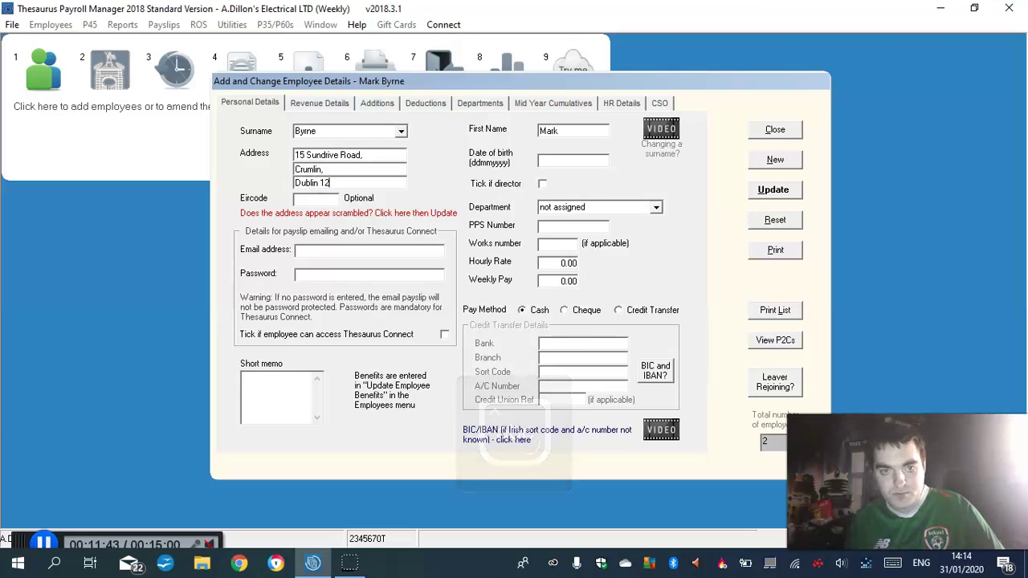
Assign the employee to HR and enter the PPS number and works number
left_click(656, 208)
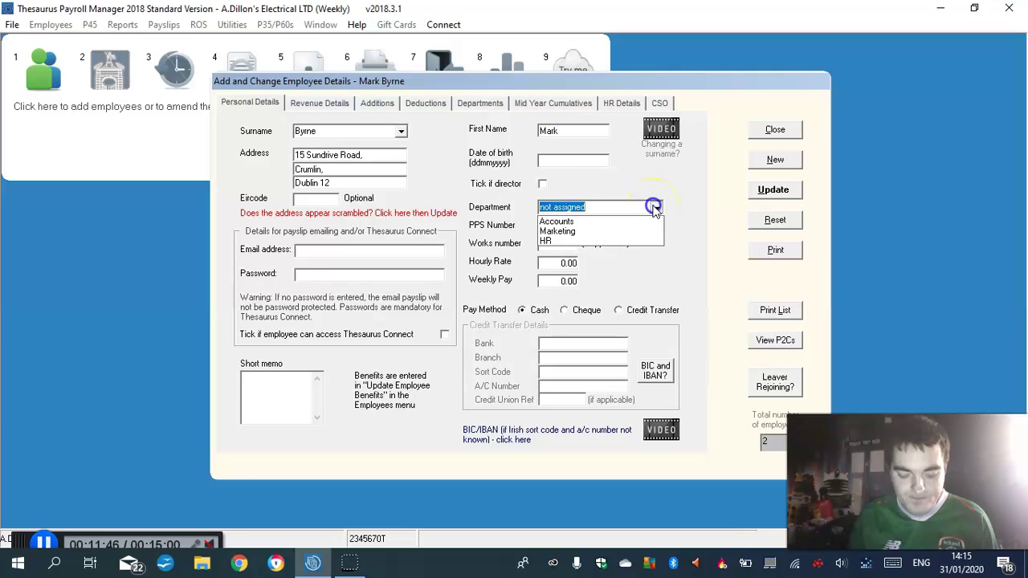
left_click(558, 243)
left_click(569, 229)
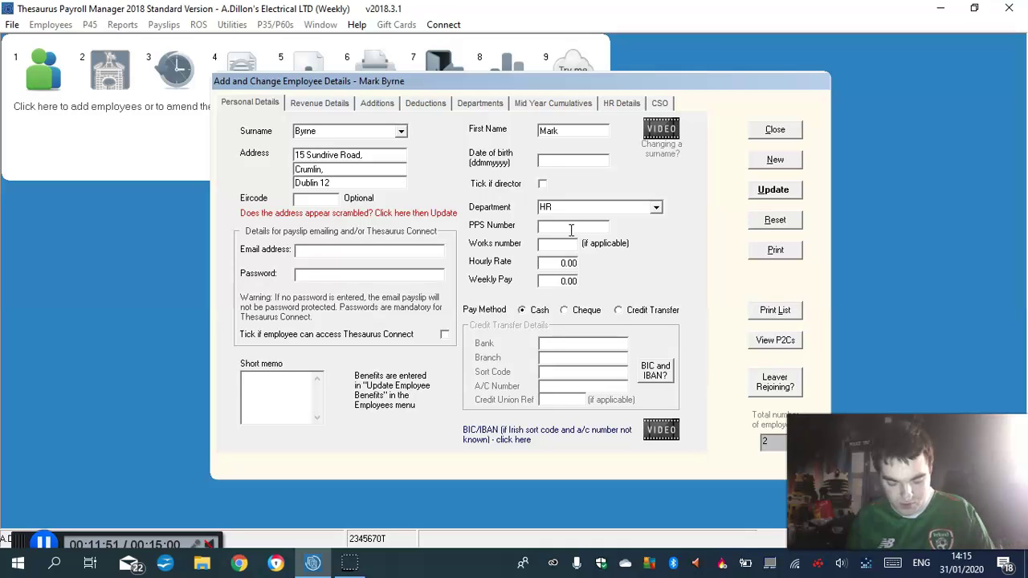
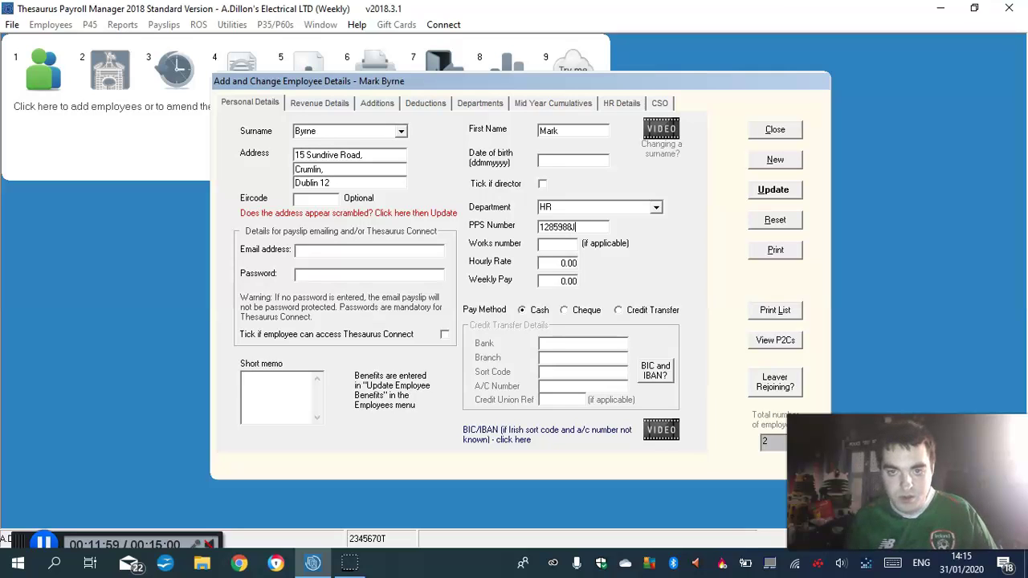
left_click(572, 245)
type("1")
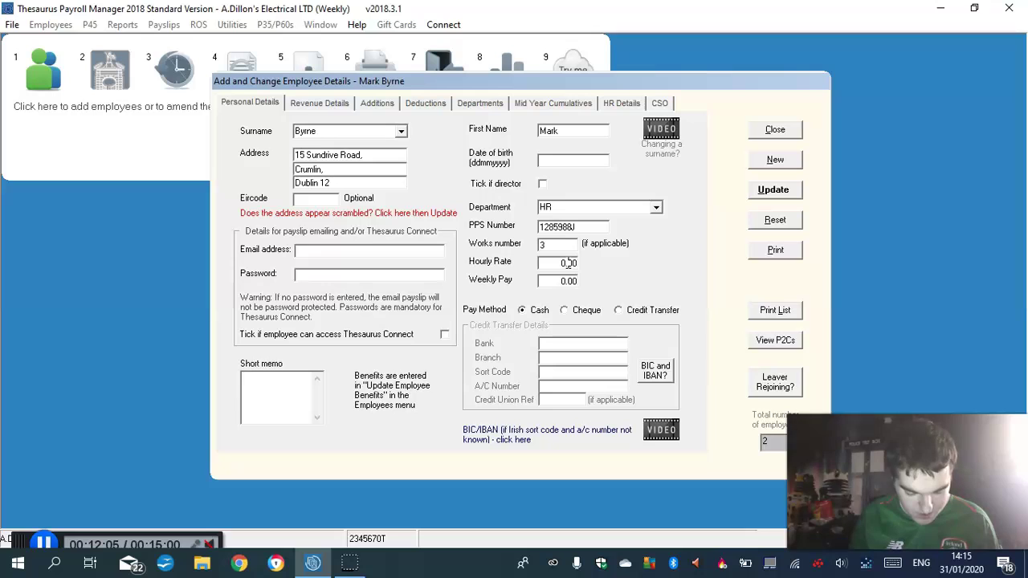
Set weekly pay 479.70, hourly rate 12.30 and payment by cheque
left_click(568, 280)
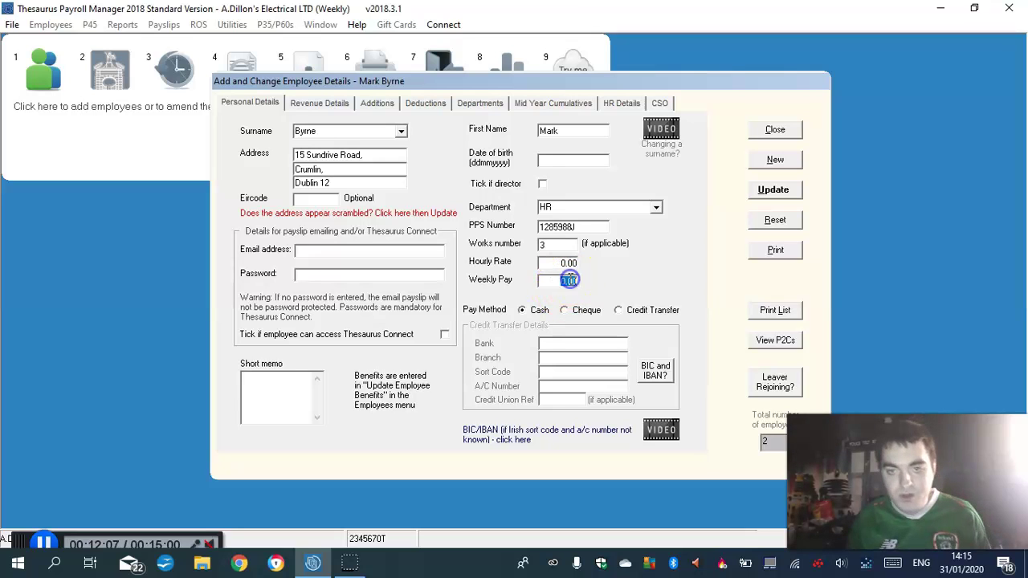
type("479")
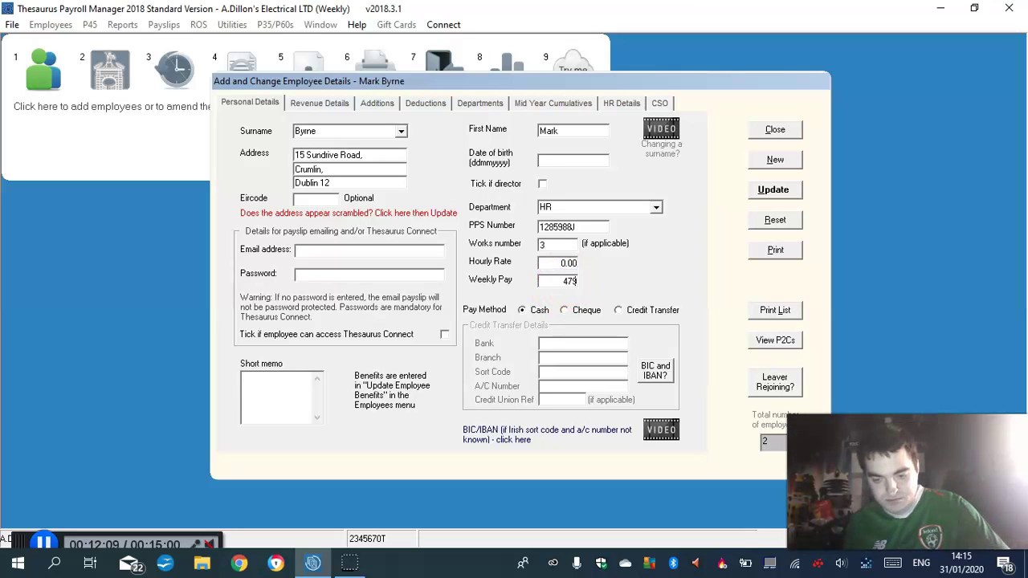
type(".")
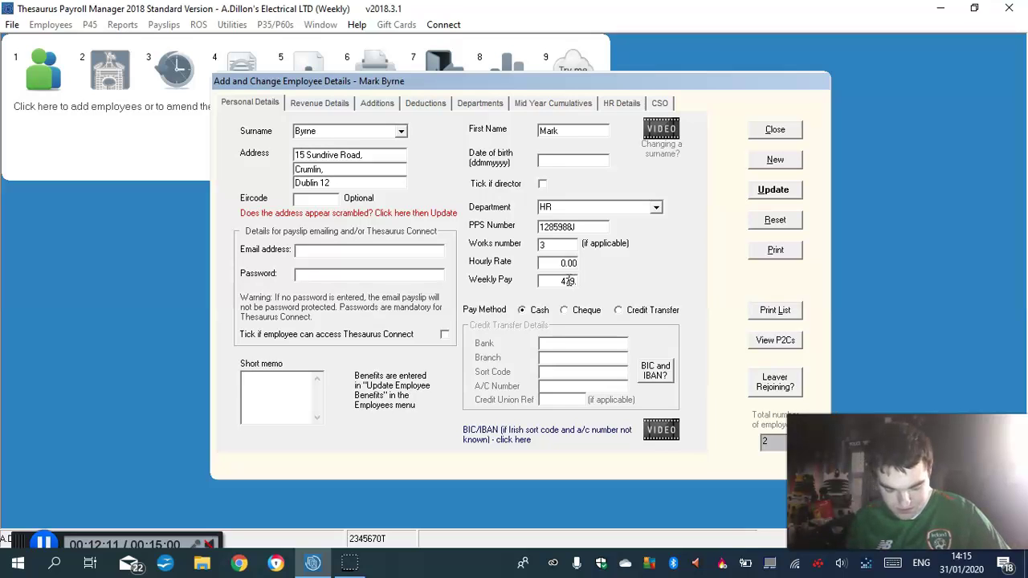
type("70")
left_click(569, 262)
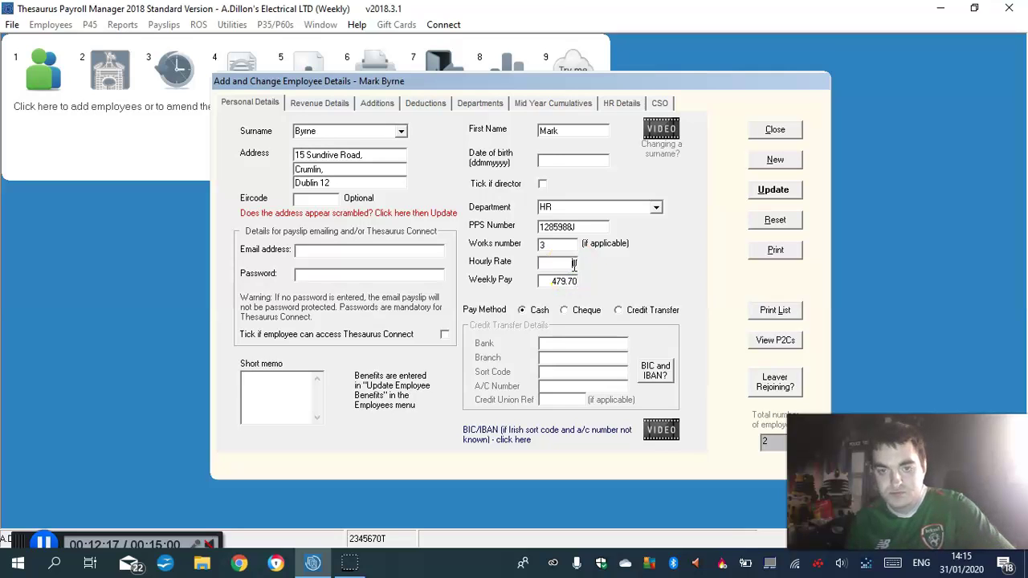
key("BackSpace")
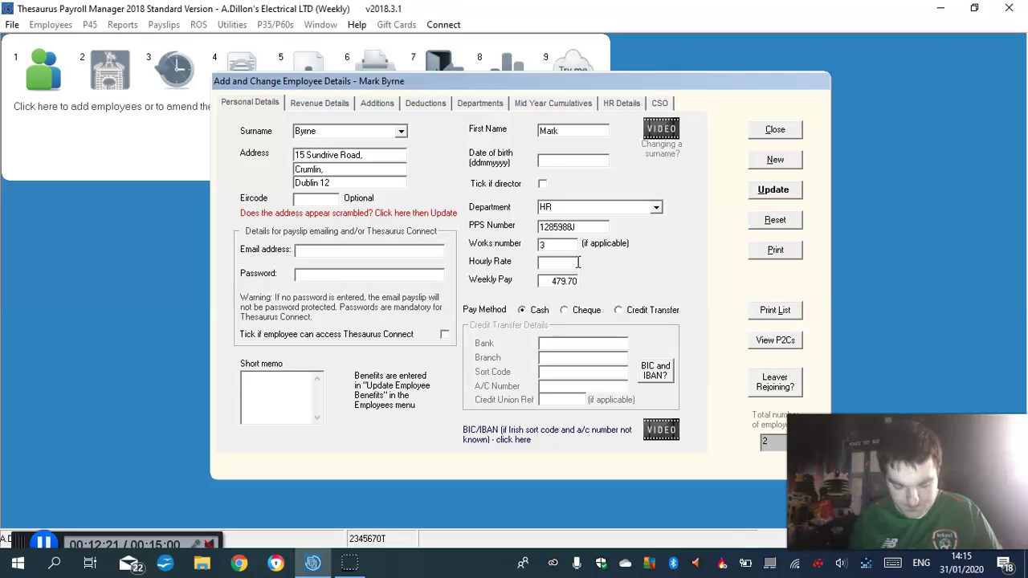
type("12.30")
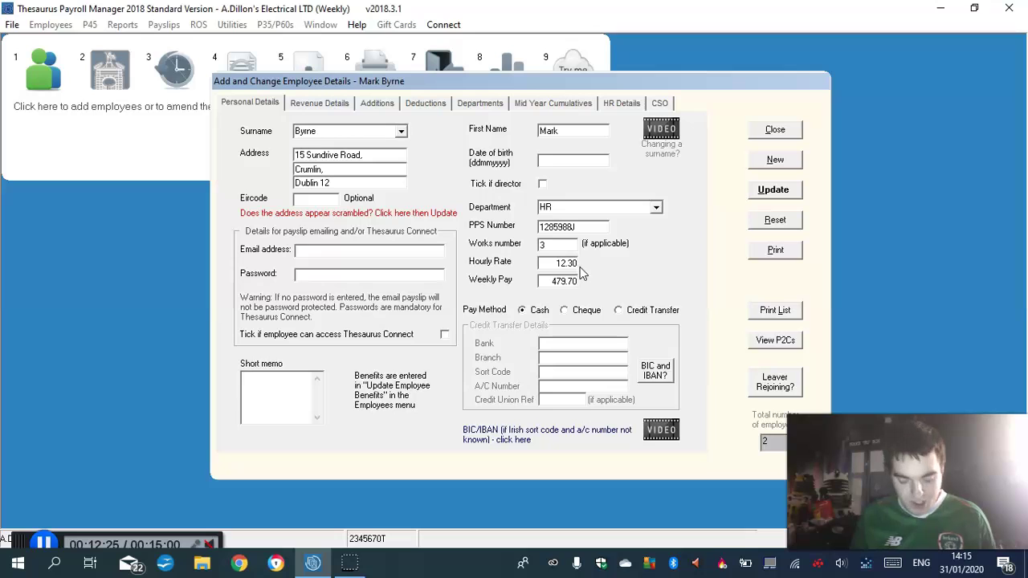
left_click(567, 310)
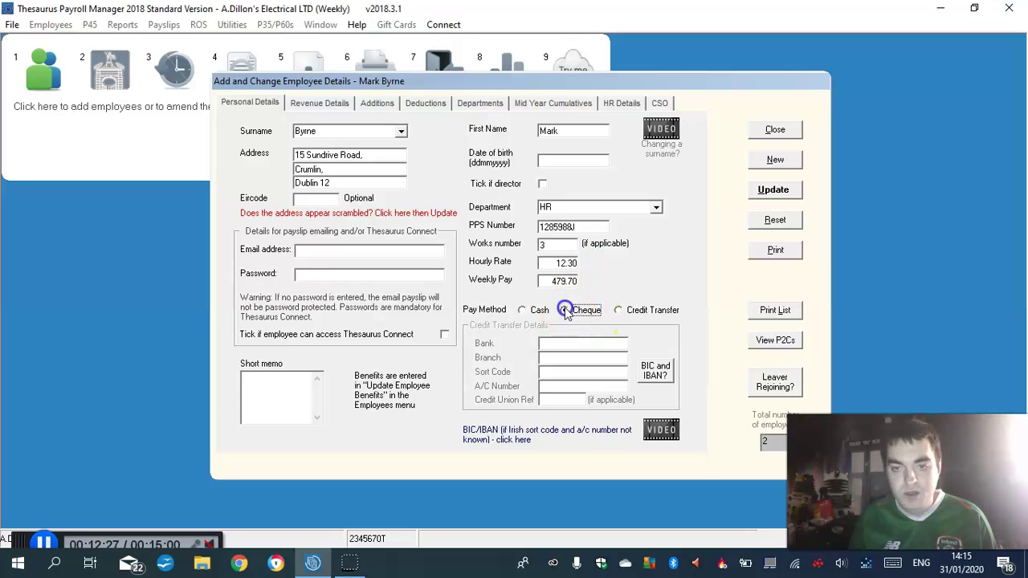
Put the third employee on emergency tax basis with zero prior weeks, then show their Additions page
left_click(324, 105)
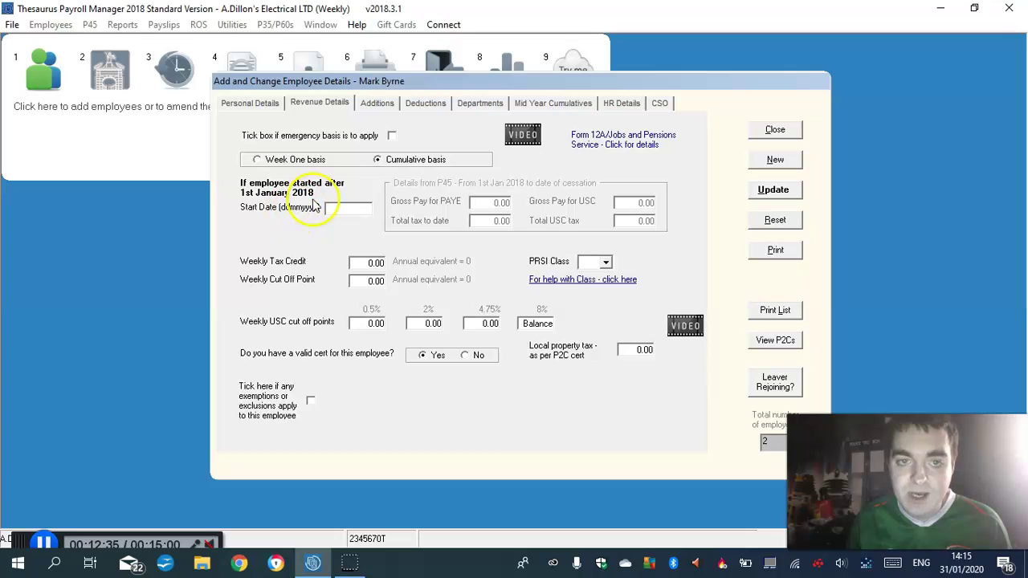
left_click(392, 136)
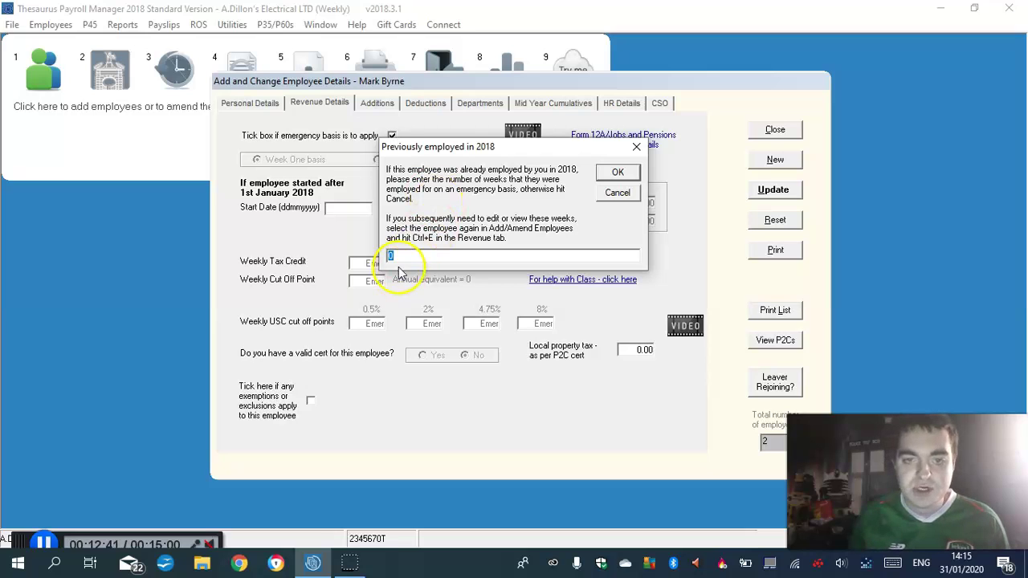
left_click(618, 175)
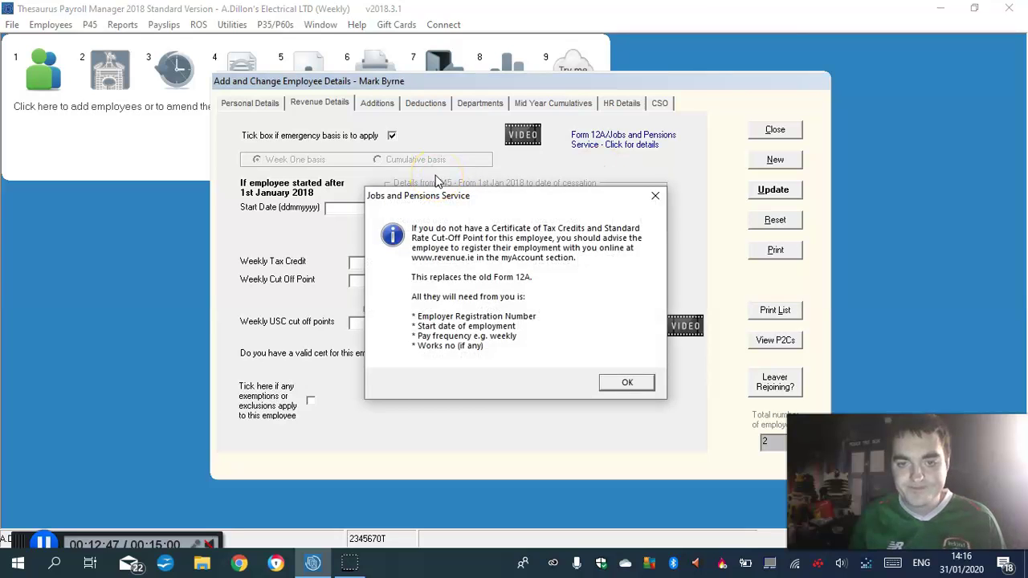
left_click(628, 384)
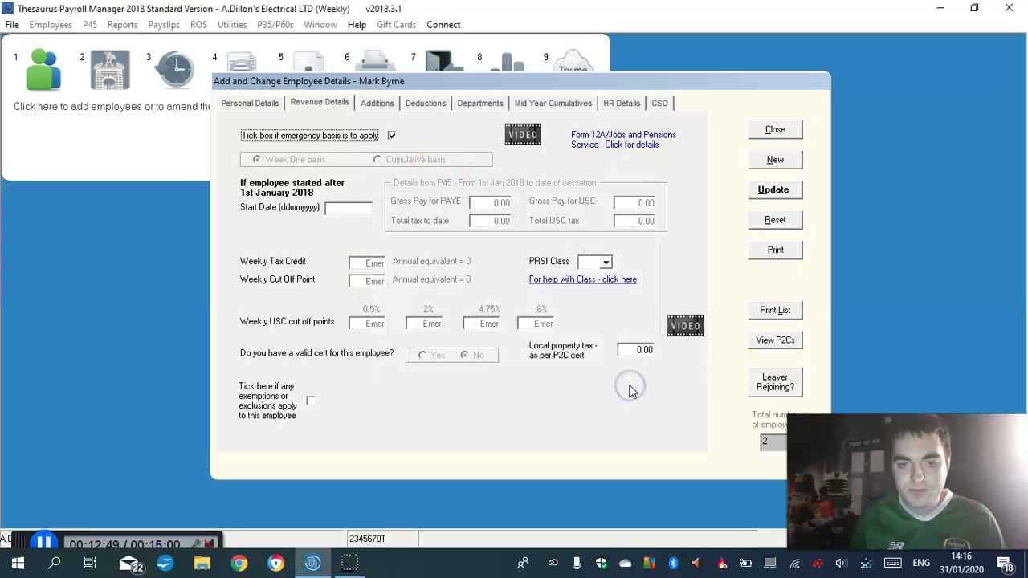
left_click(386, 100)
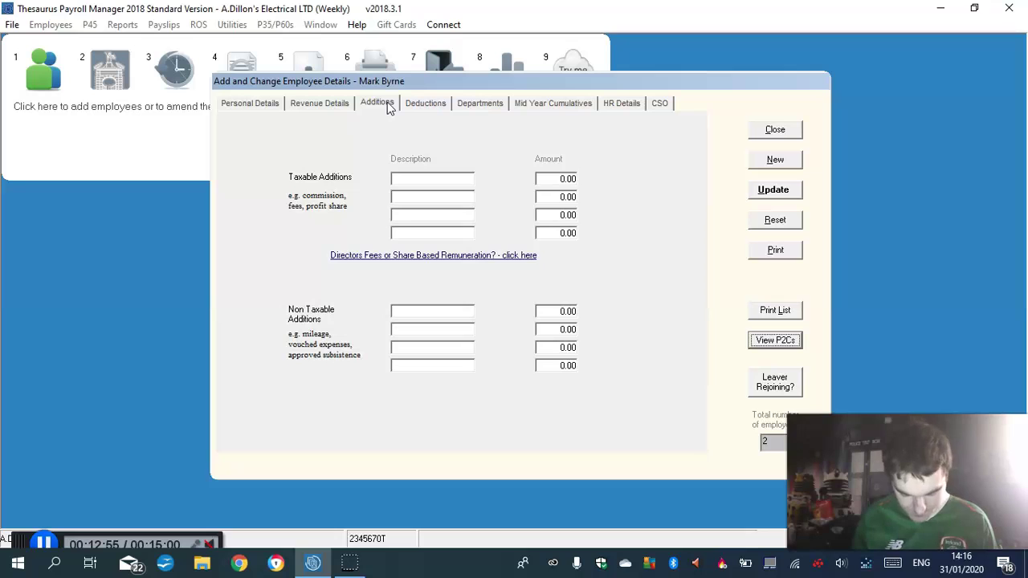
Add a Trade Union non-allowable deduction of 8.63 on the employee's Deductions page
left_click(427, 105)
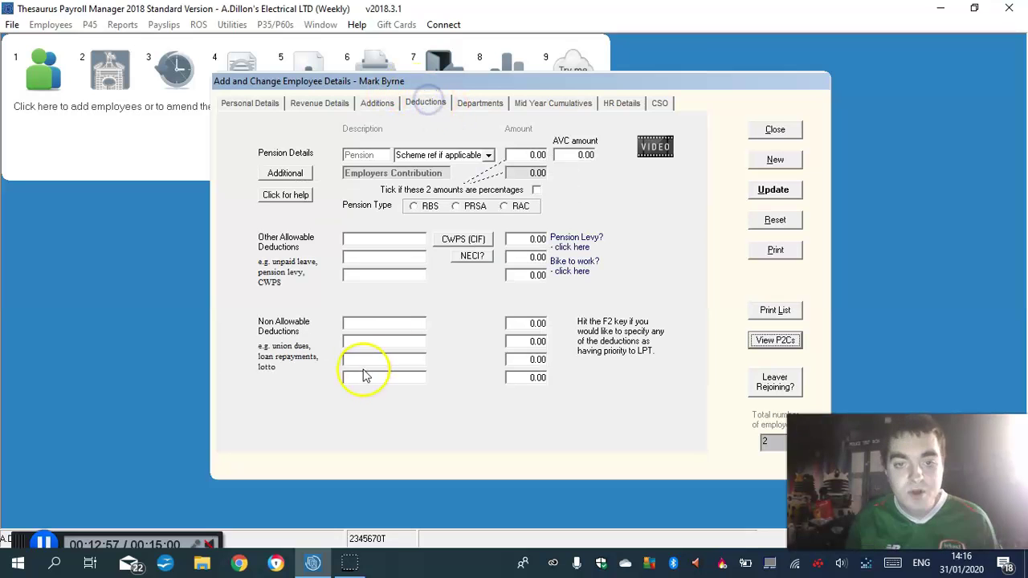
left_click(370, 325)
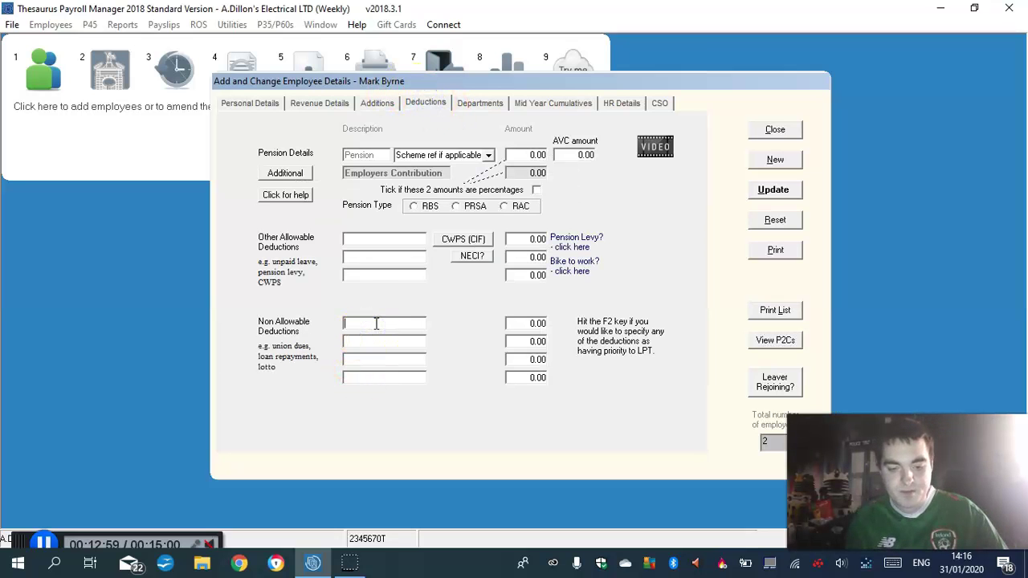
type("Trade Union")
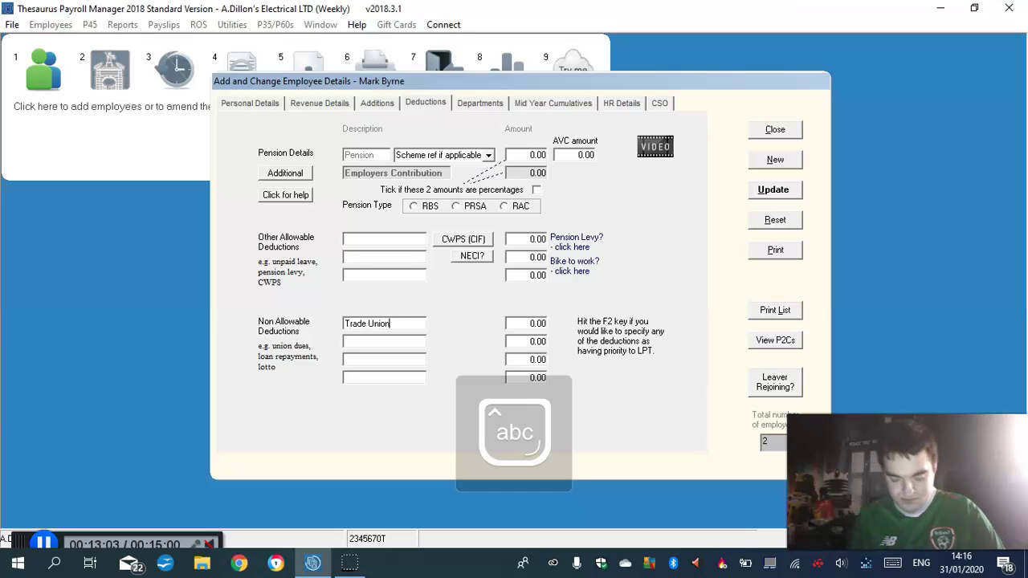
left_click(537, 323)
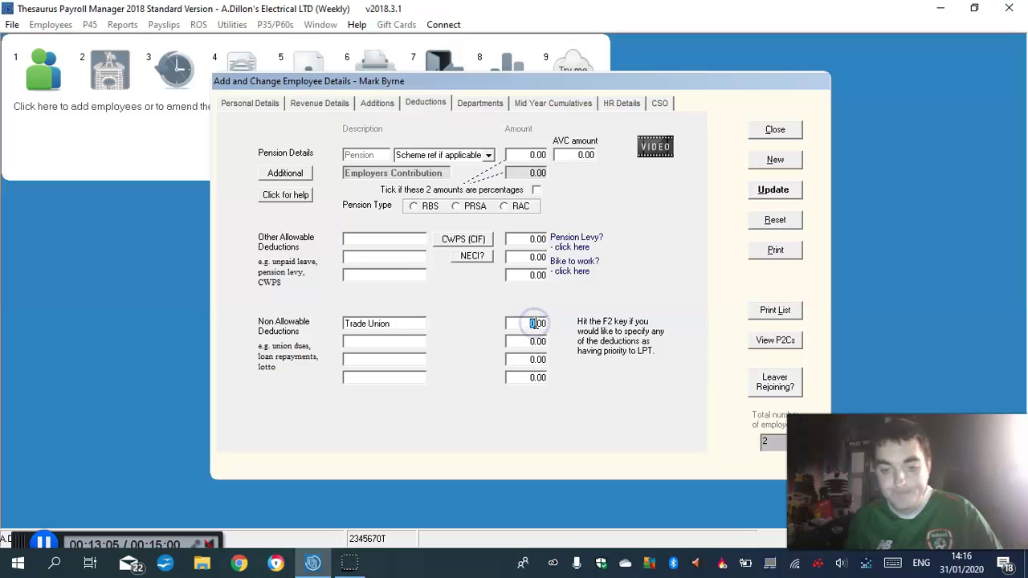
type("8")
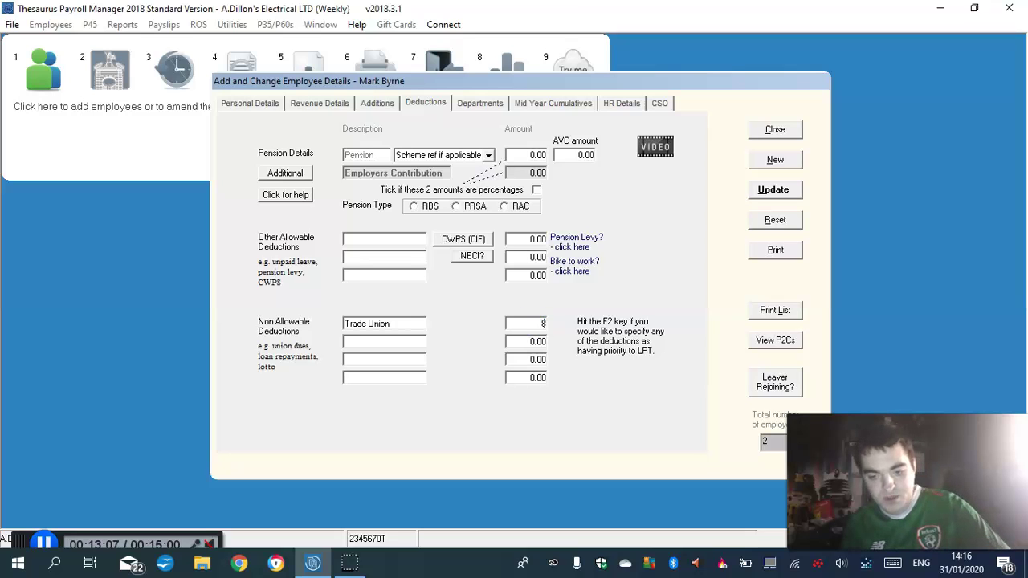
type(".63")
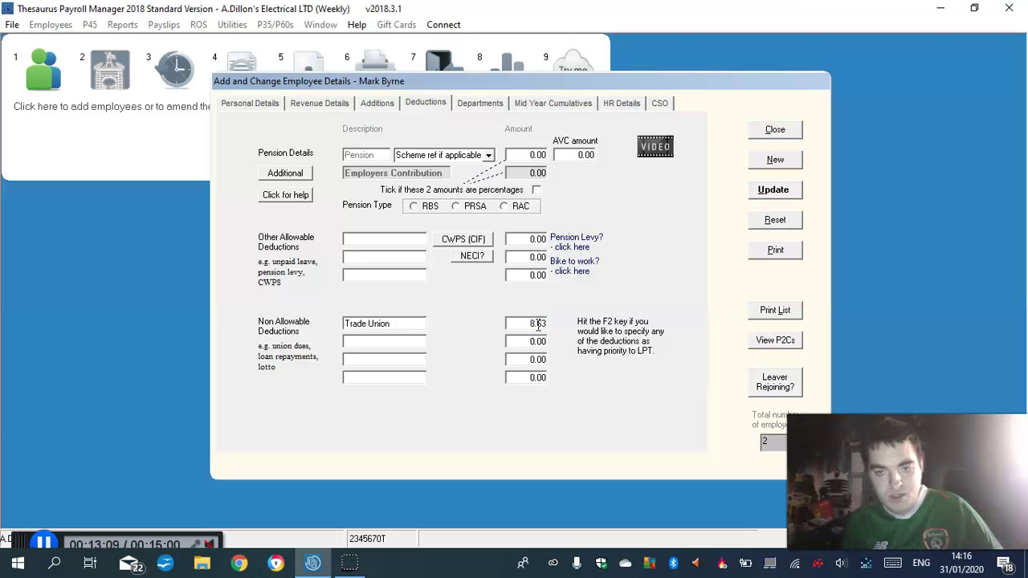
After the missing-information warning on Update, set the employee's PRSI class to A0 in Revenue Details
left_click(785, 194)
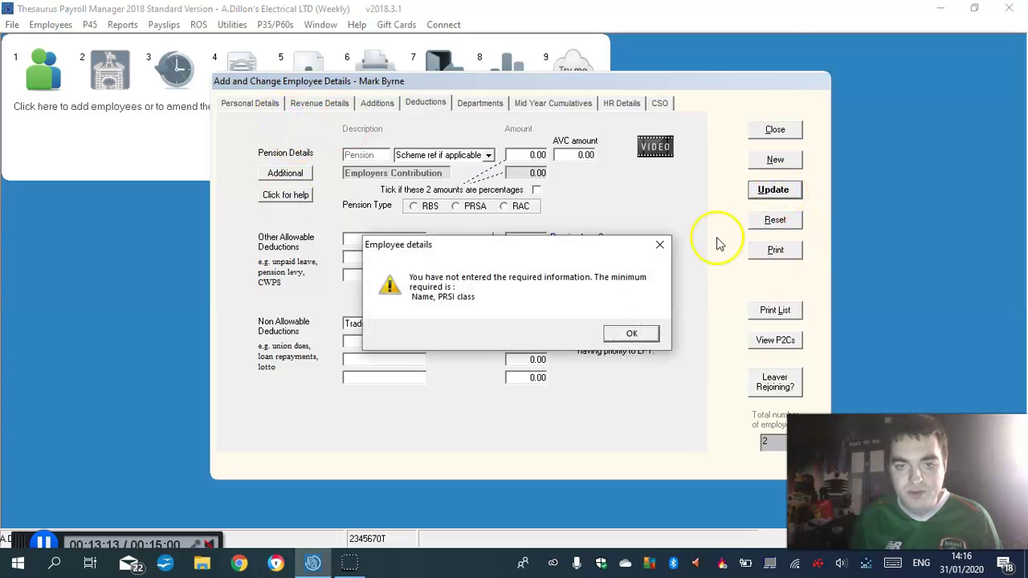
left_click(635, 338)
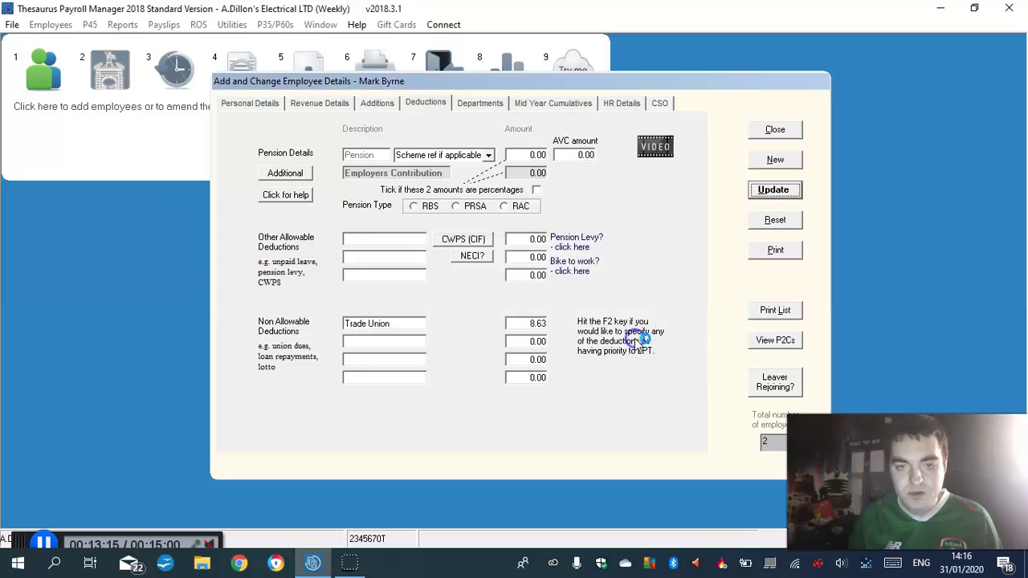
left_click(305, 108)
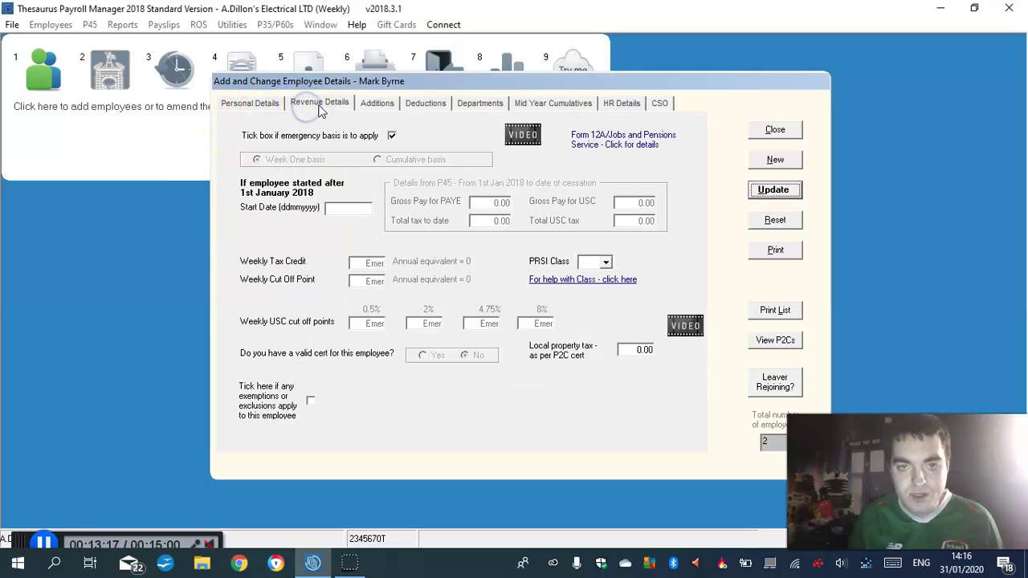
left_click(606, 261)
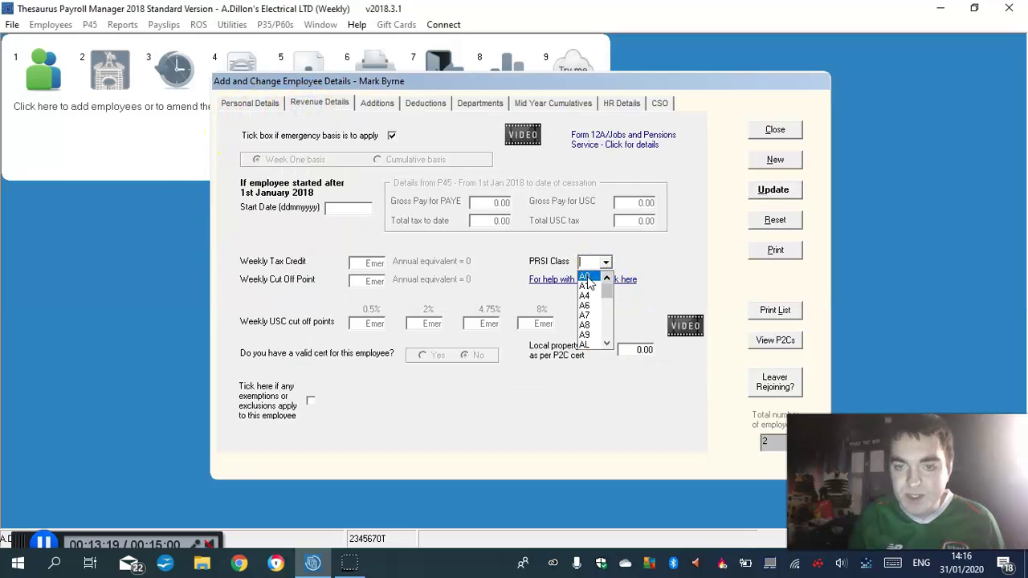
left_click(591, 277)
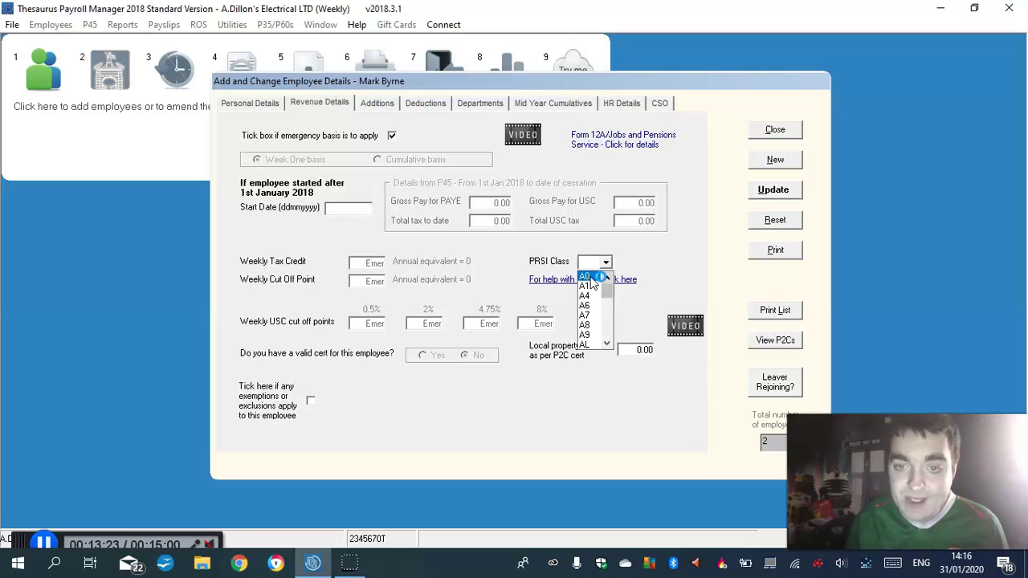
left_click(590, 277)
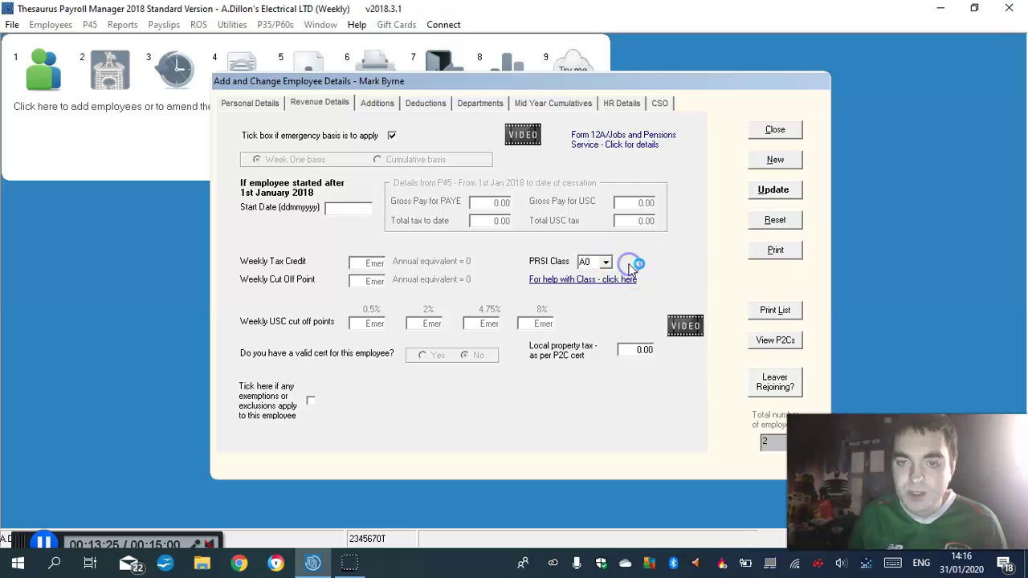
Update to save the third employee and dismiss the 'Employee added' confirmation
left_click(774, 191)
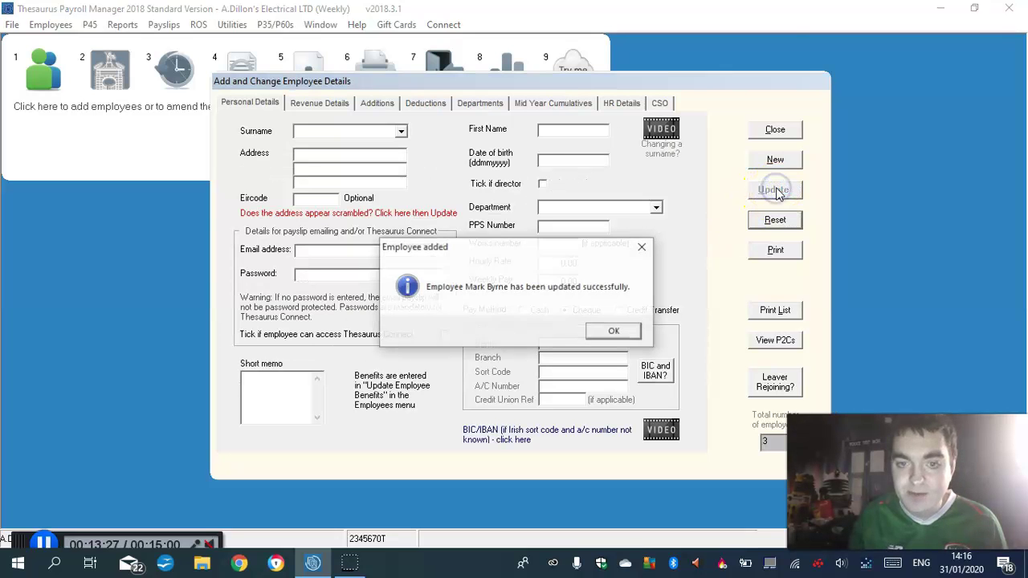
left_click(613, 333)
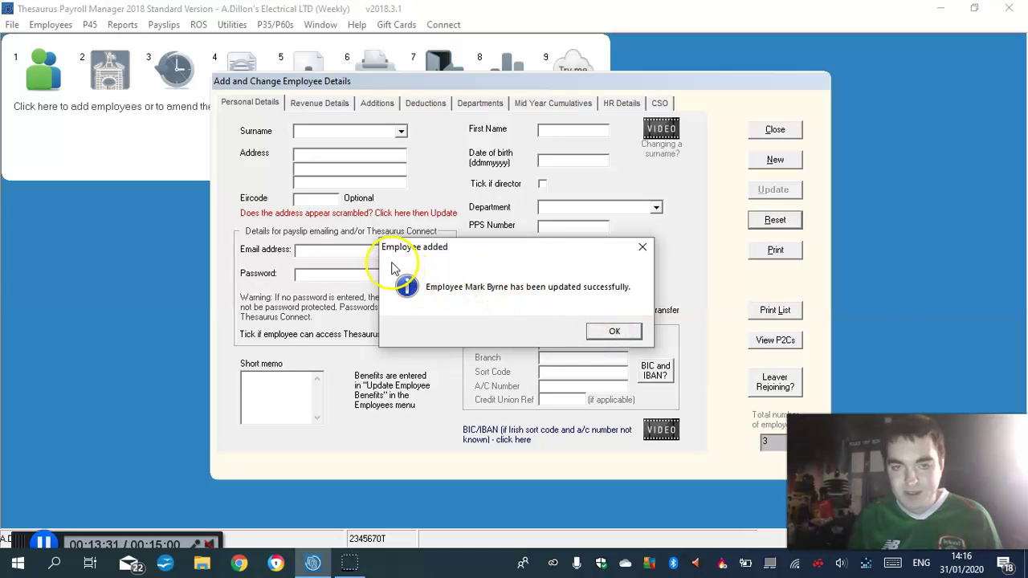
left_click(614, 331)
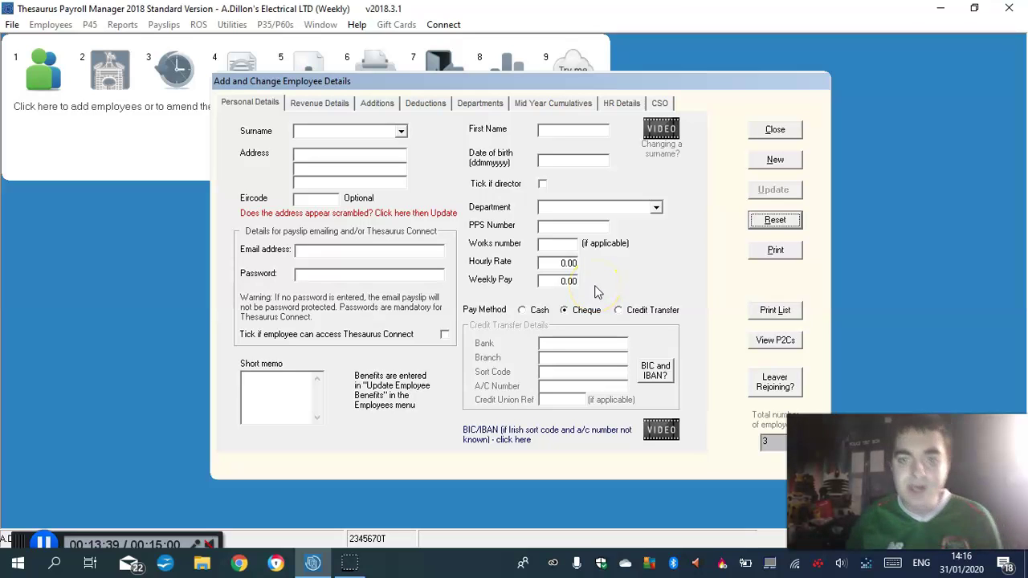
Enter the new employee's surname and first name
left_click(328, 131)
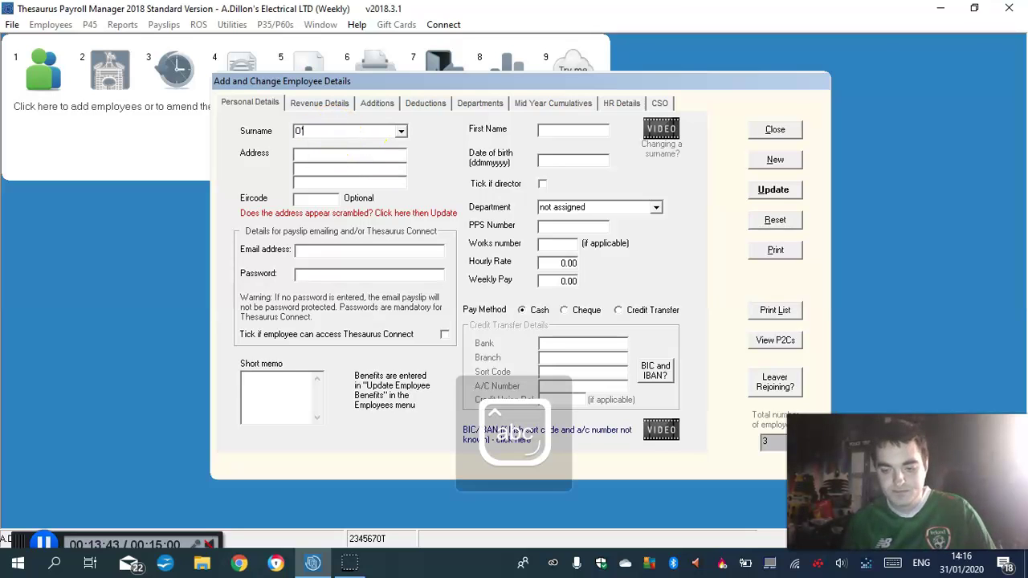
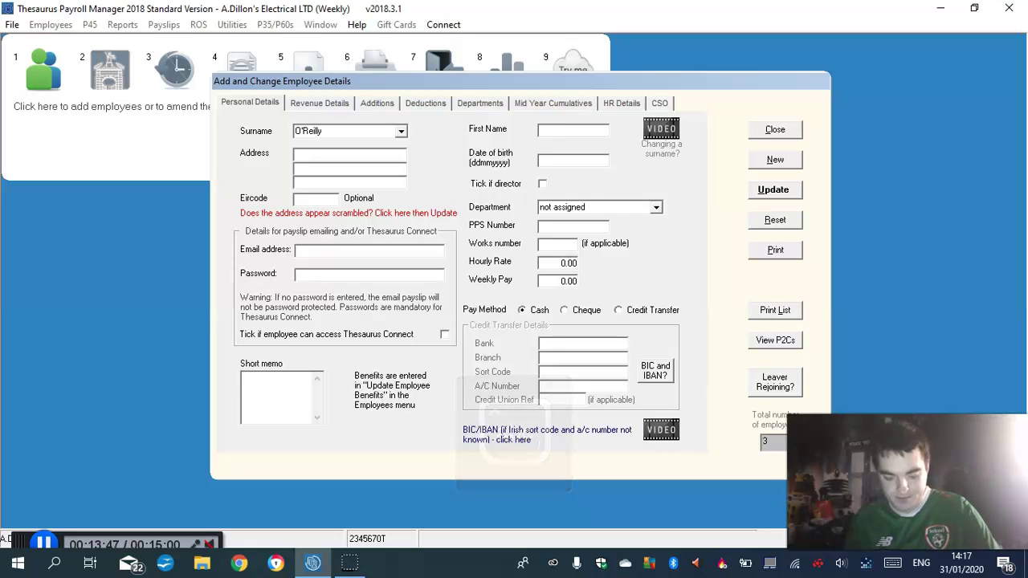
left_click(550, 132)
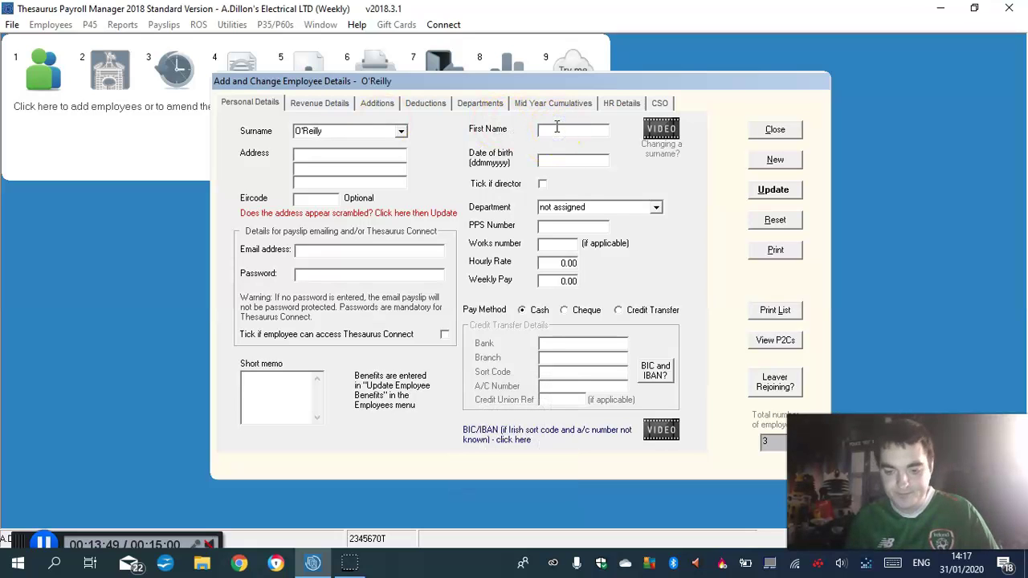
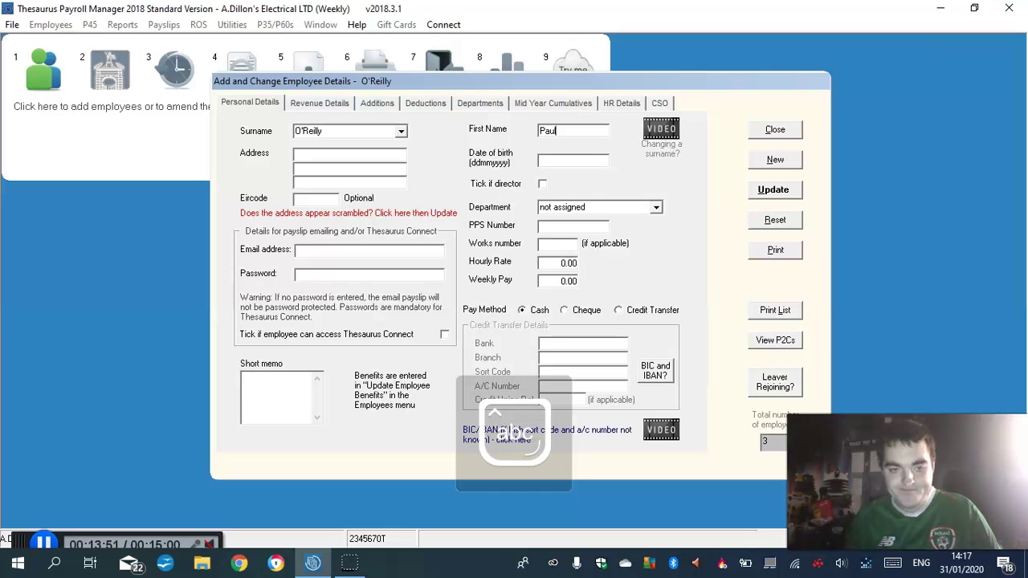
Assign the employee to the HR department and enter their PPS number
left_click(656, 208)
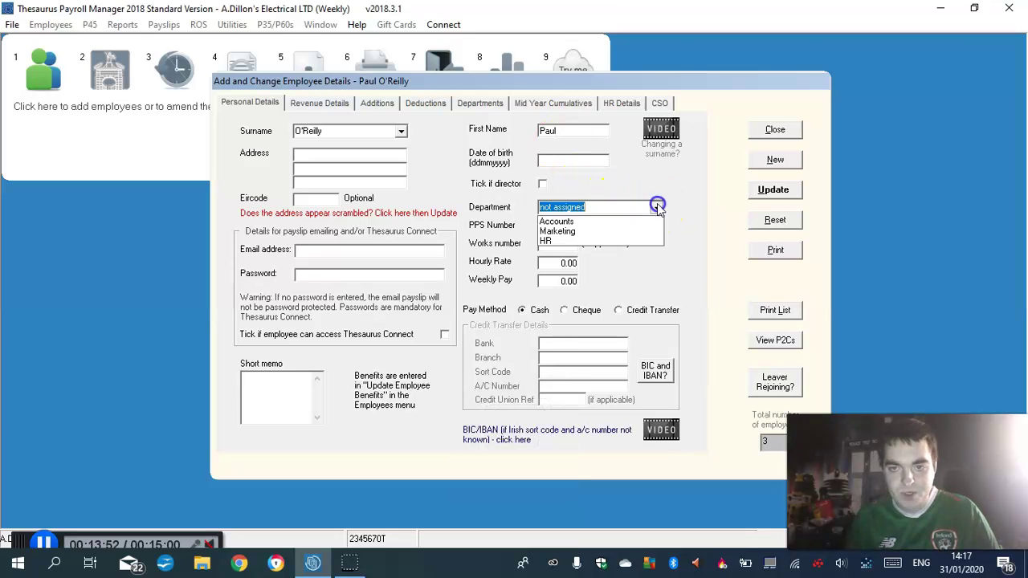
left_click(549, 241)
left_click(561, 228)
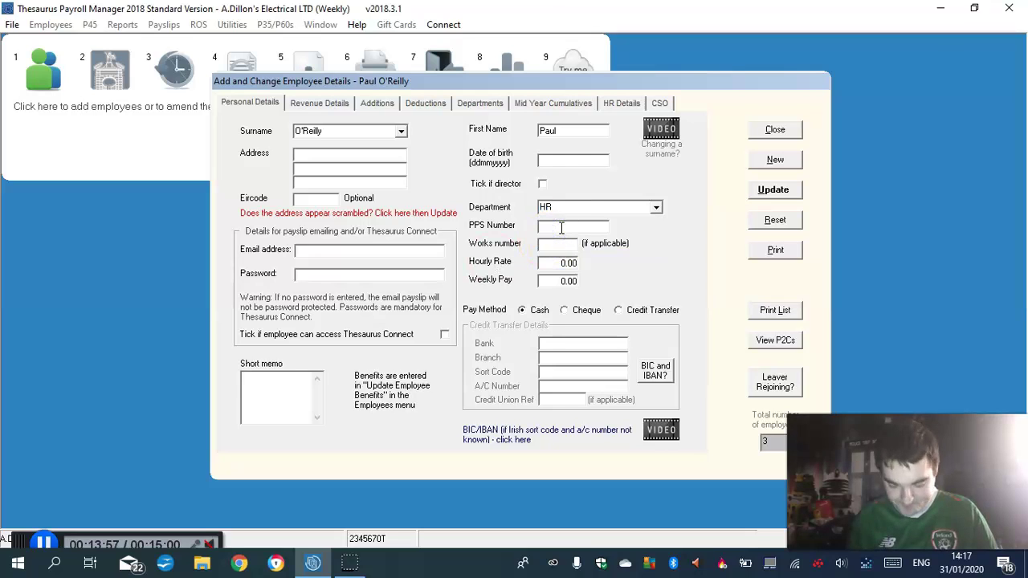
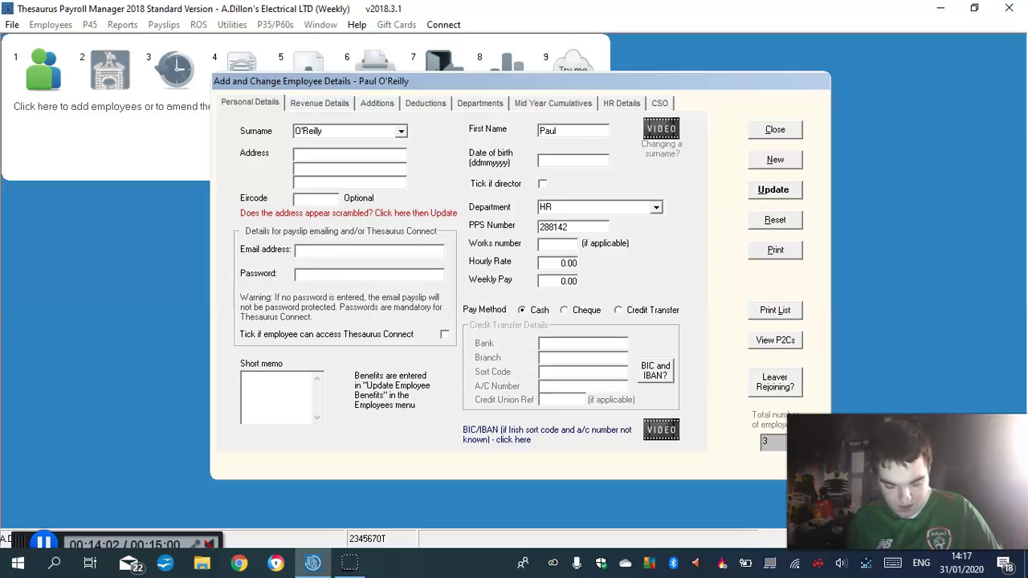
key("Caps_Lock")
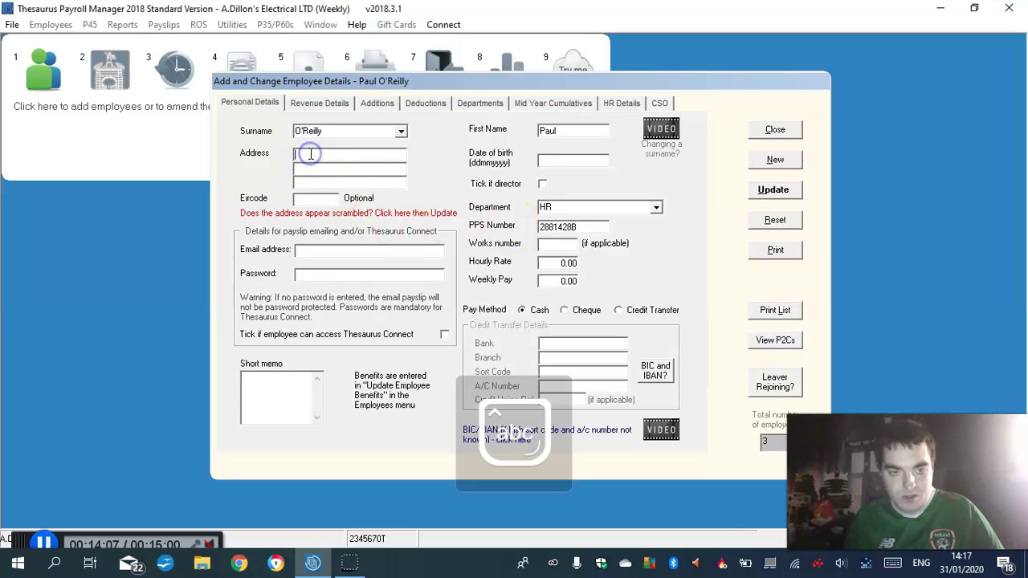
Enter the employee's street, town and county across the three address lines
left_click(314, 154)
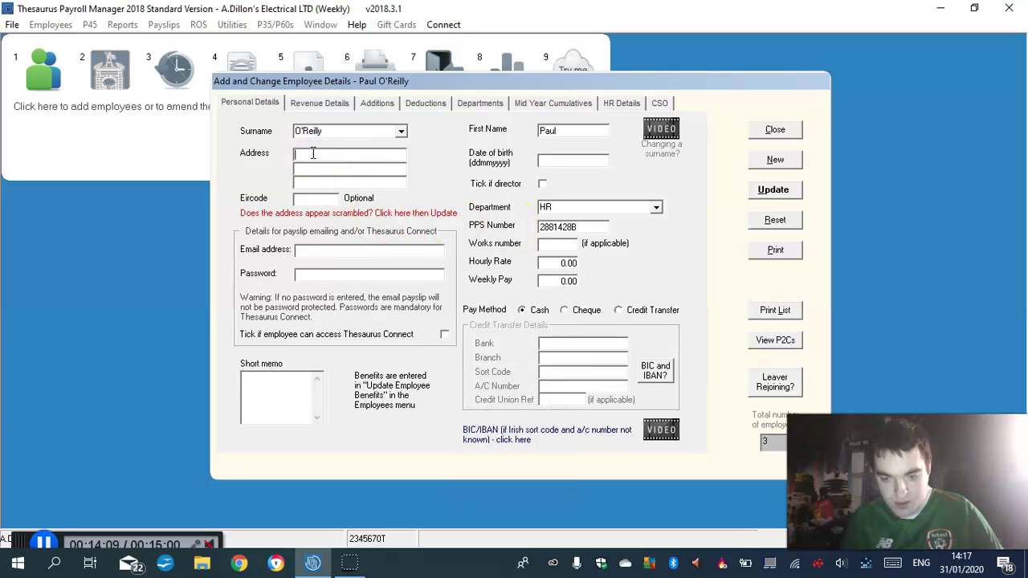
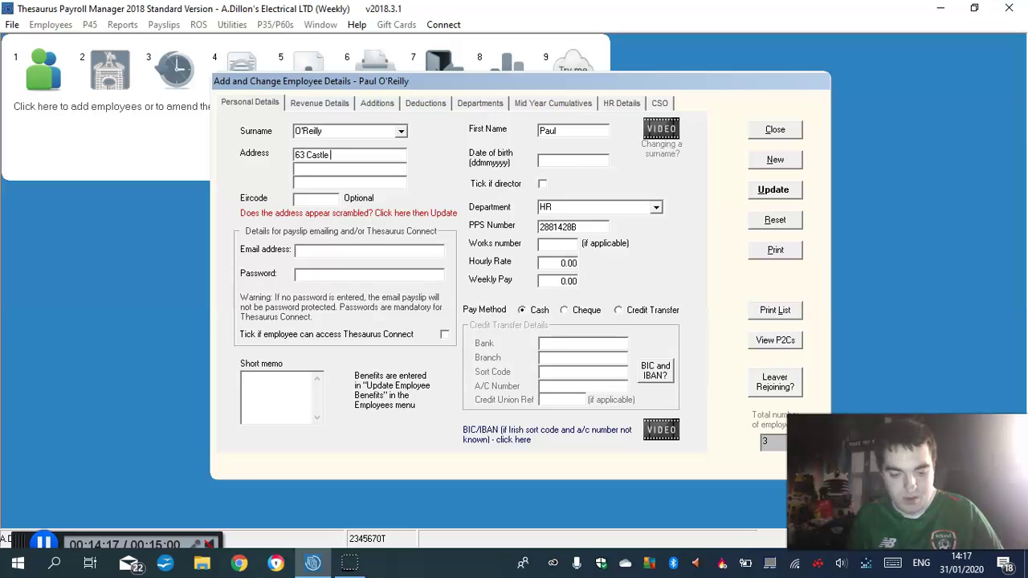
left_click(321, 168)
type("T")
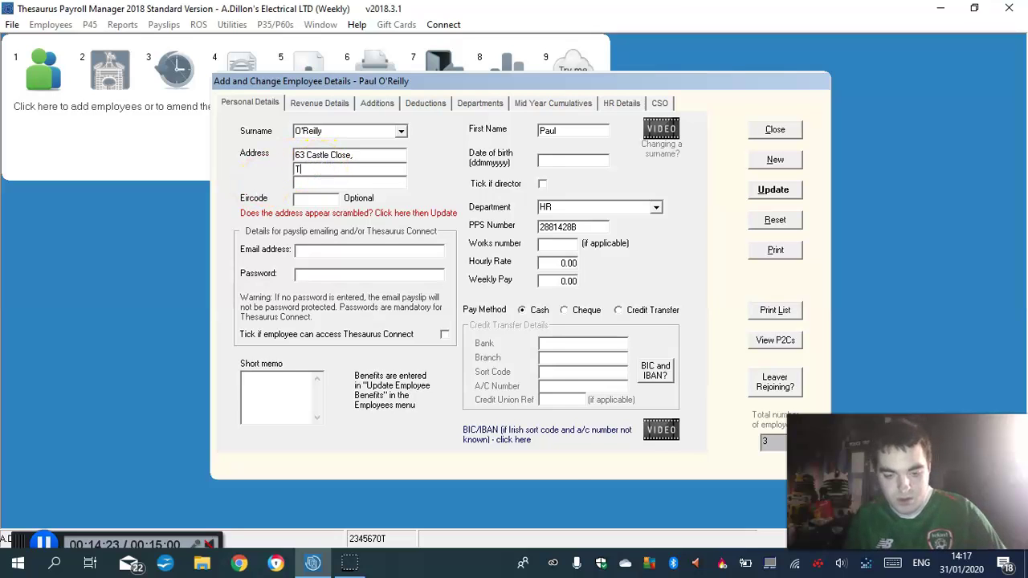
type("rim,")
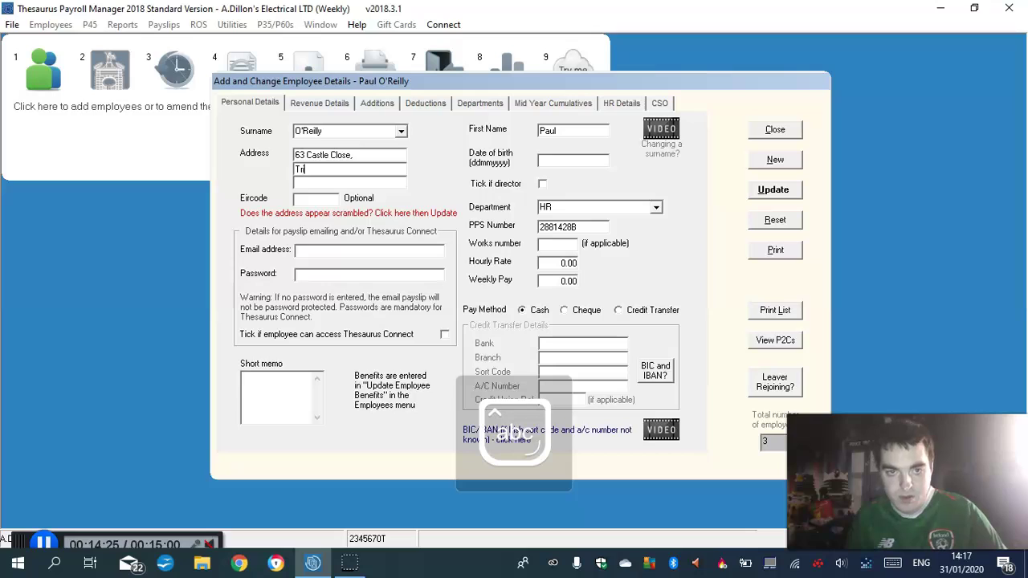
left_click(306, 185)
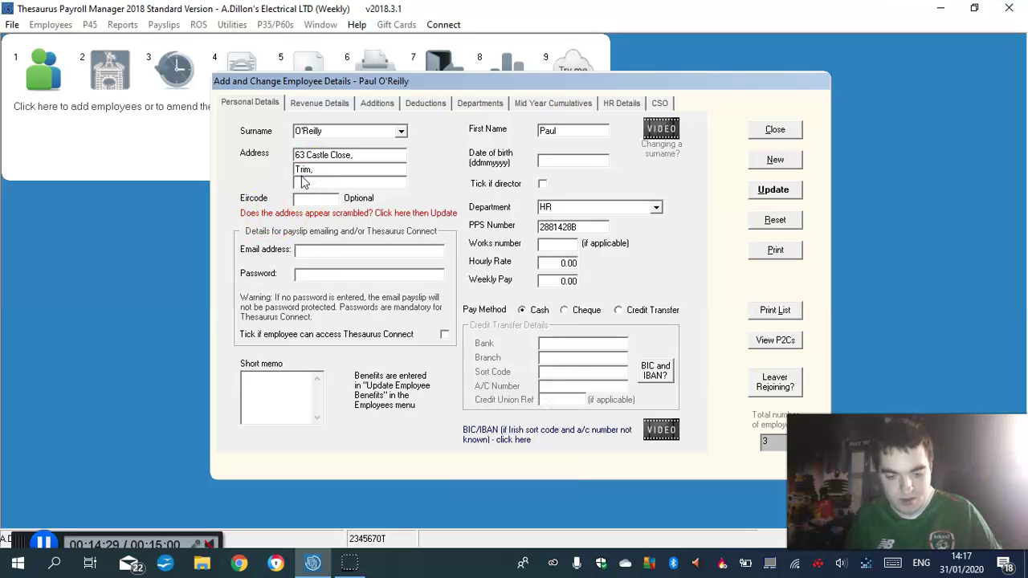
type("Co")
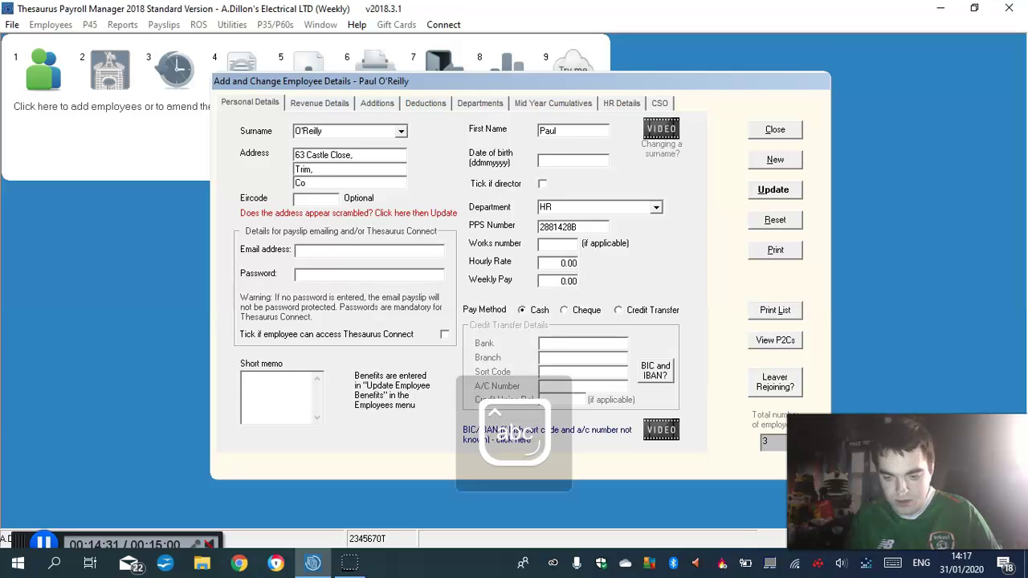
type(".M")
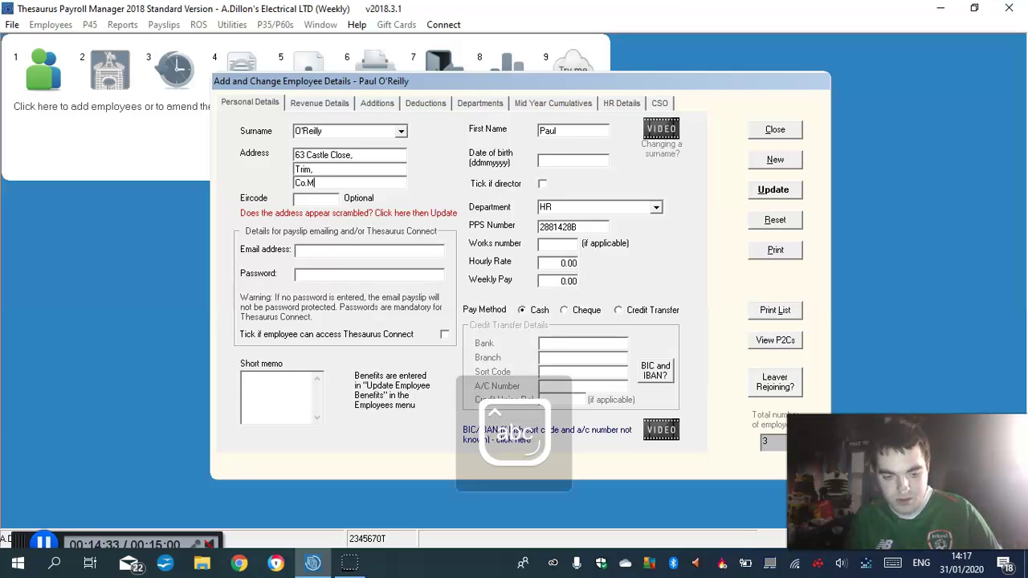
type("eath")
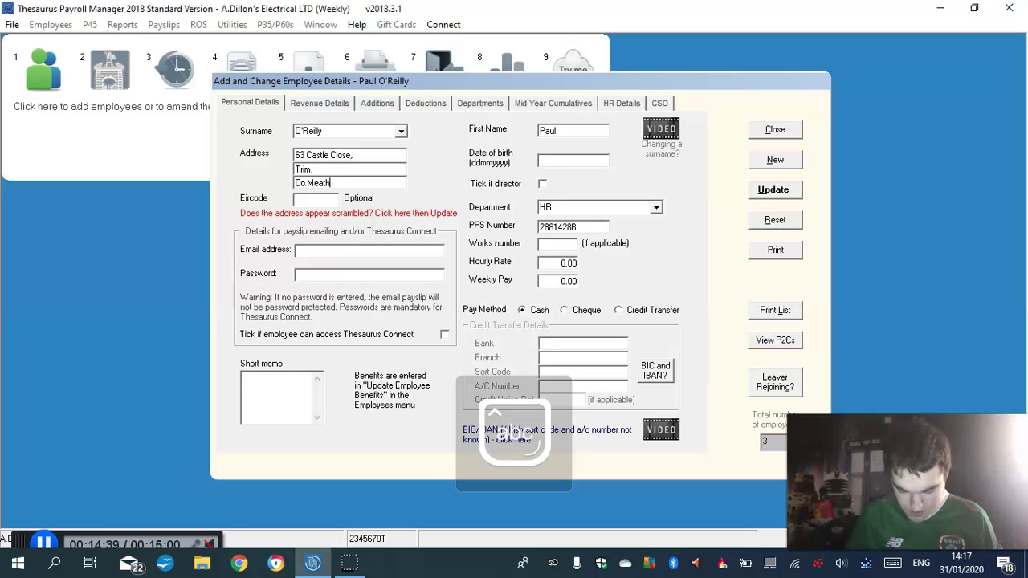
Show the fourth employee's Revenue Details page, with tax credit and cut-off points at 0.00
left_click(320, 104)
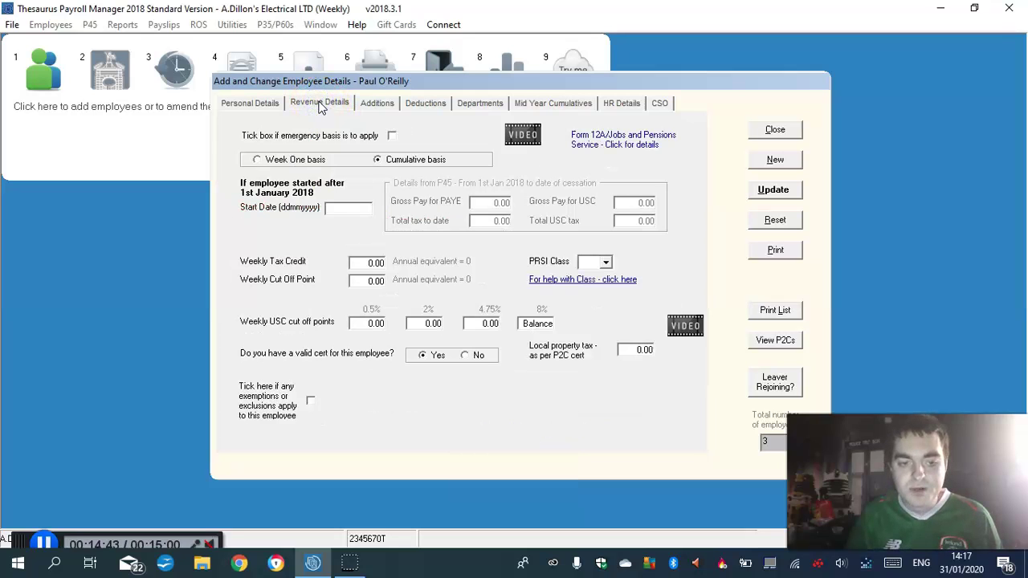
left_click(326, 106)
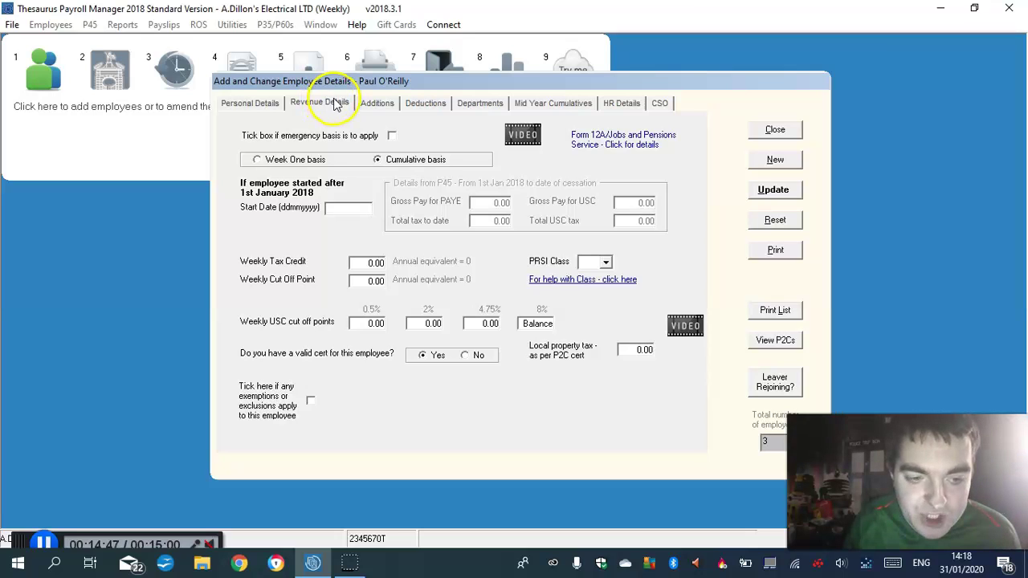